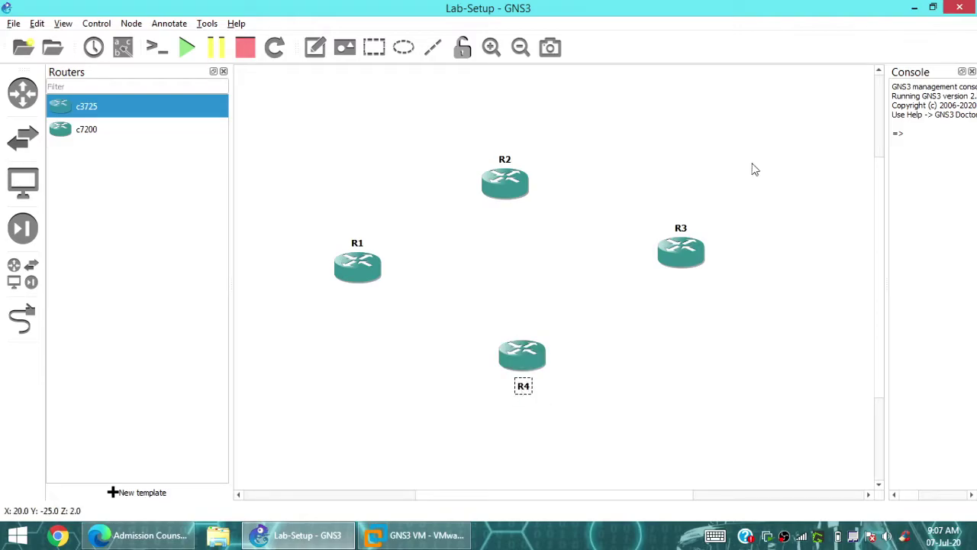
Move R1's name label beside its router and link R1's Serial1/0 to R2's Serial1/0.
left_click_drag(358, 243, 320, 267)
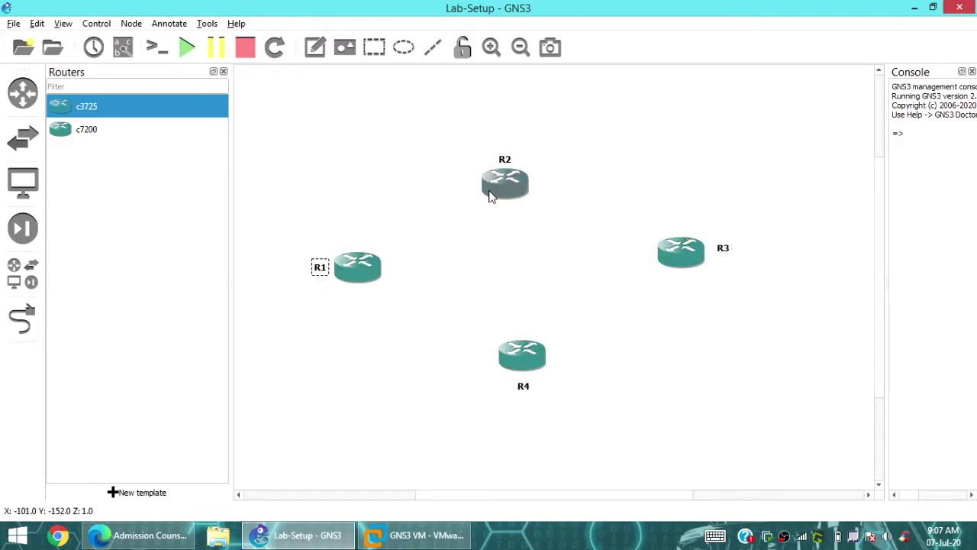
left_click(365, 267)
left_click(375, 310)
left_click(497, 188)
left_click(520, 224)
Show the interface labels and move the serial port labels of R1 and R2 clear of the router icons.
left_click(129, 51)
left_click_drag(374, 280, 373, 239)
left_click_drag(513, 192, 547, 181)
Link R2's Serial1/1 to R3's Serial1/0 and move R3's port label off the router icon.
left_click(507, 185)
left_click(545, 237)
left_click(687, 253)
left_click(717, 292)
left_click_drag(695, 261, 643, 228)
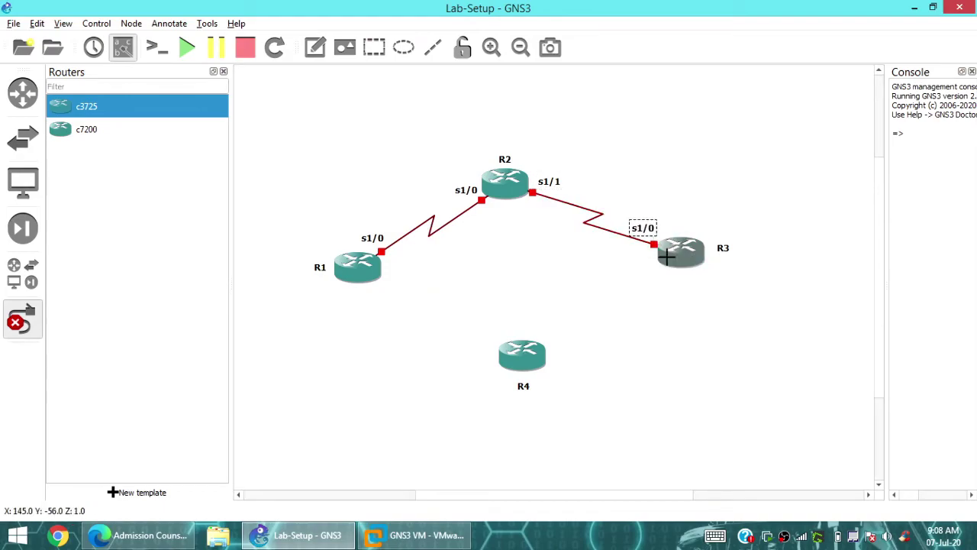
Delete the serial link between R2 and R3.
left_click(17, 338)
left_click(612, 227)
key("Delete")
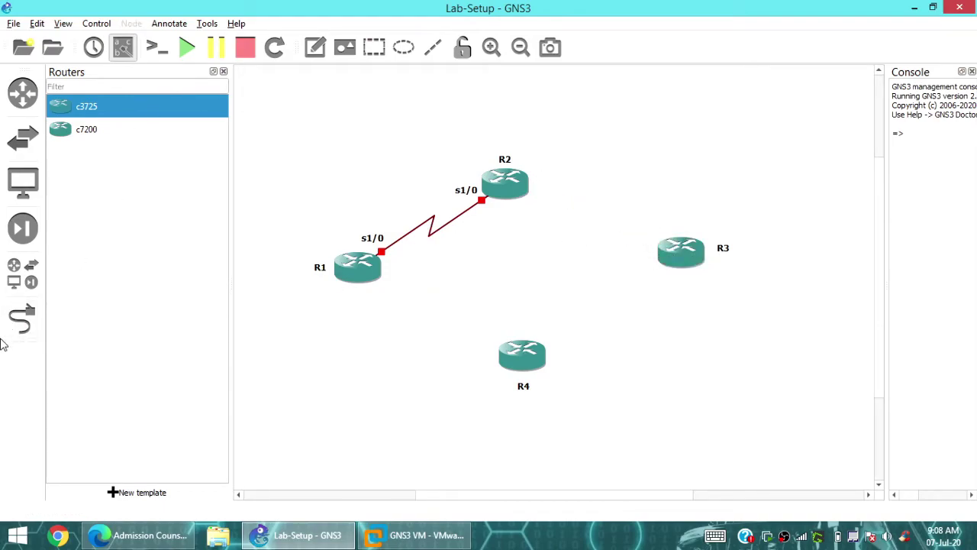
Link R2's Serial1/1 to R3's Serial1/1.
left_click(20, 319)
left_click(508, 183)
left_click(572, 237)
left_click(672, 250)
left_click(698, 305)
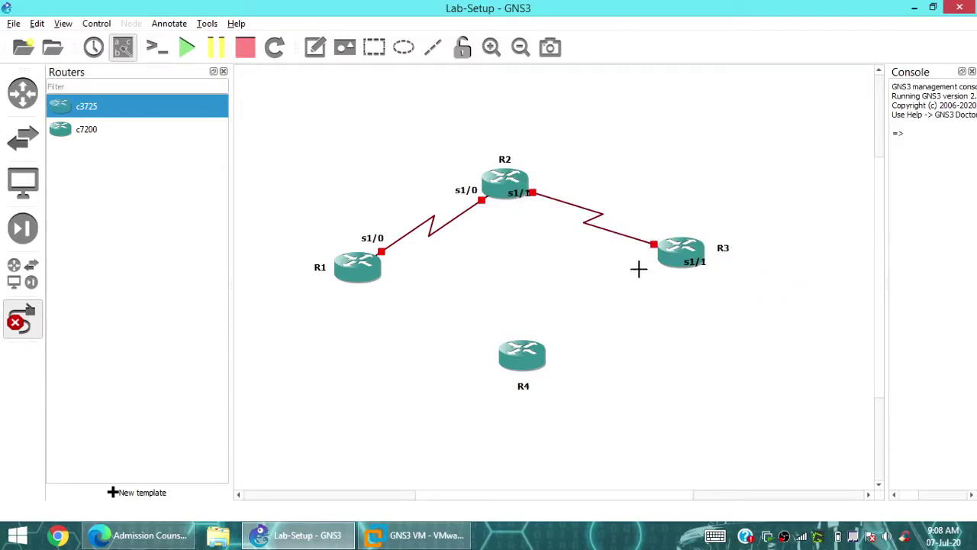
Link R3's Serial1/0 to R4's Serial1/0 and move both s1/0 labels off the router icons.
left_click(679, 252)
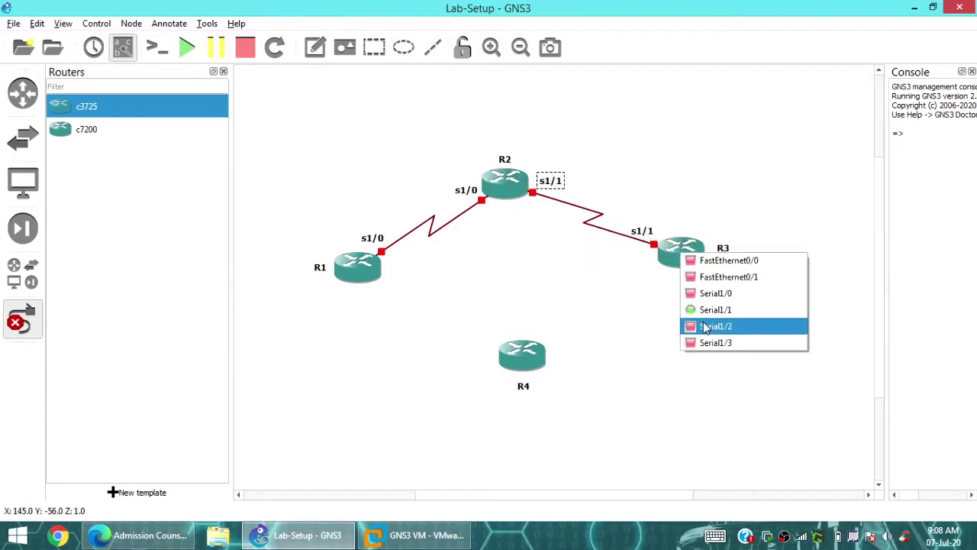
left_click(706, 327)
left_click(508, 350)
left_click(535, 390)
left_click(511, 353)
key("Escape")
left_click_drag(537, 362, 567, 344)
left_click_drag(703, 261, 680, 280)
Link R4's Serial1/1 to R1's Serial1/1 and move both s1/1 labels off the router icons.
left_click(532, 355)
left_click(561, 413)
left_click(364, 271)
left_click(394, 330)
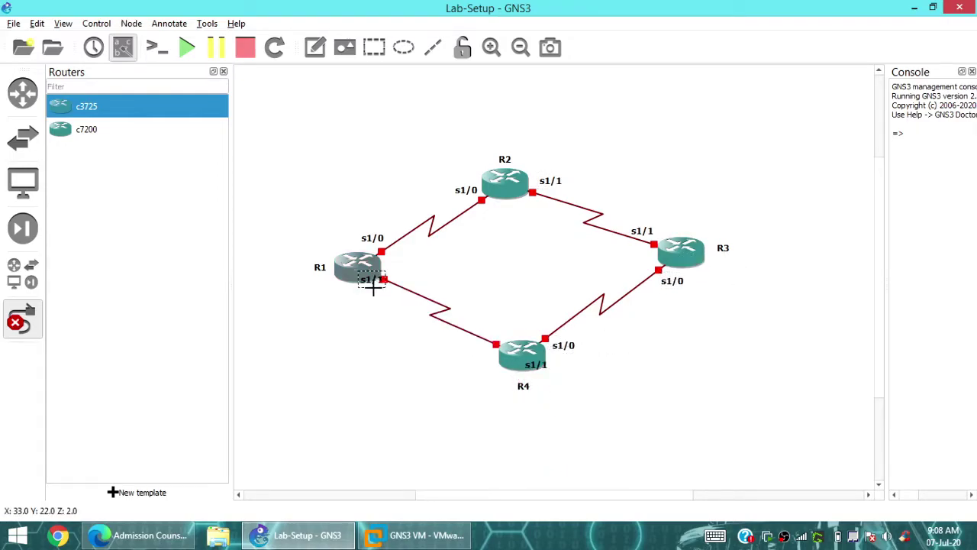
left_click(451, 342)
left_click(596, 389)
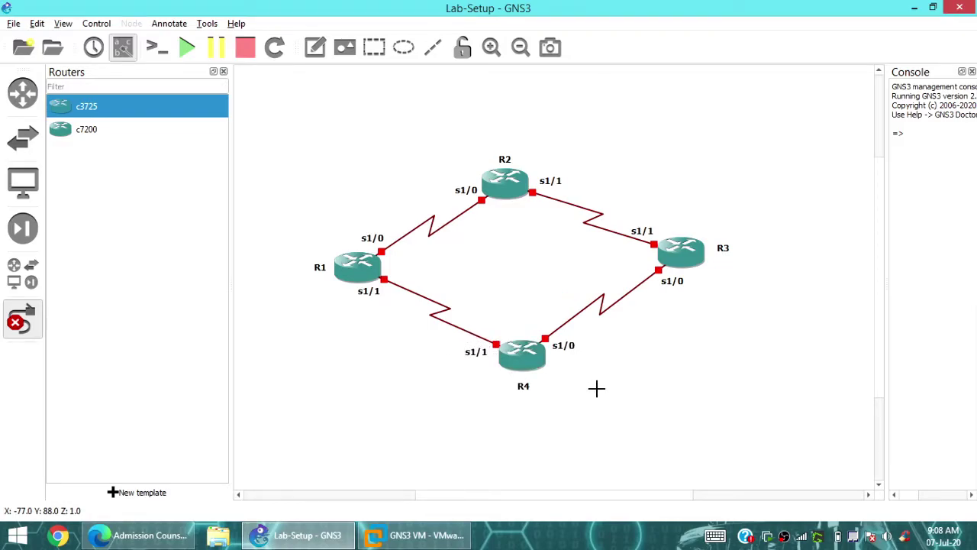
Add an Ethernet switch on the preselected server and position it to the left of R1.
left_click(23, 139)
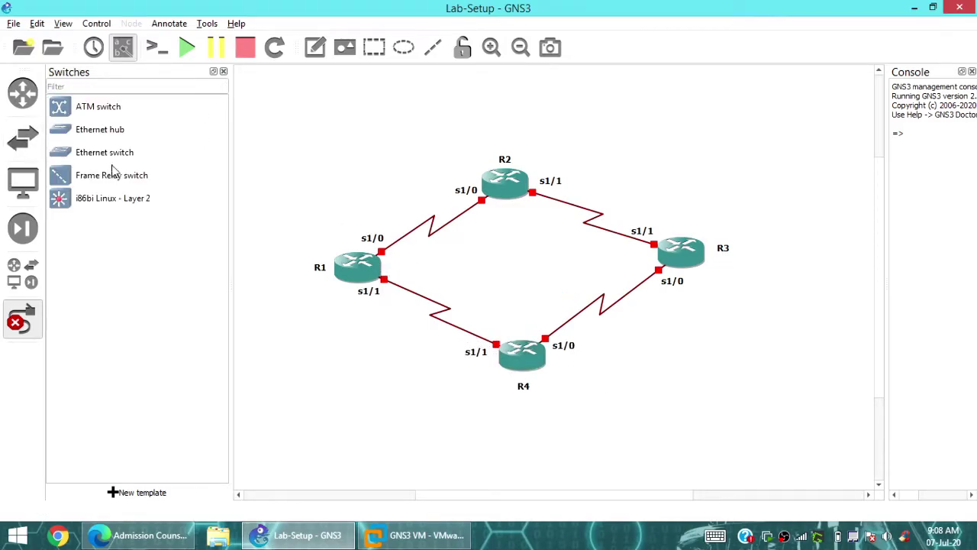
left_click_drag(107, 152, 279, 289)
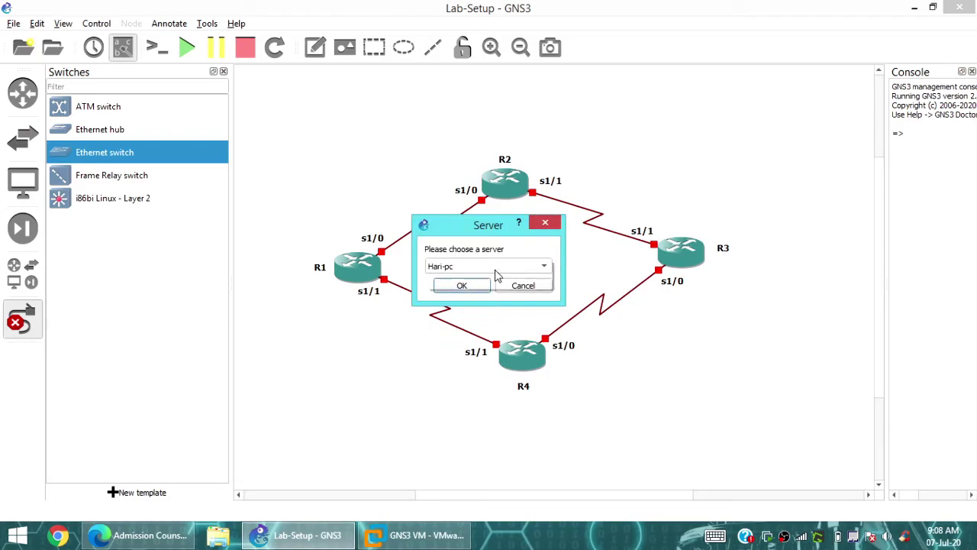
left_click(445, 285)
left_click(279, 286)
key("Escape")
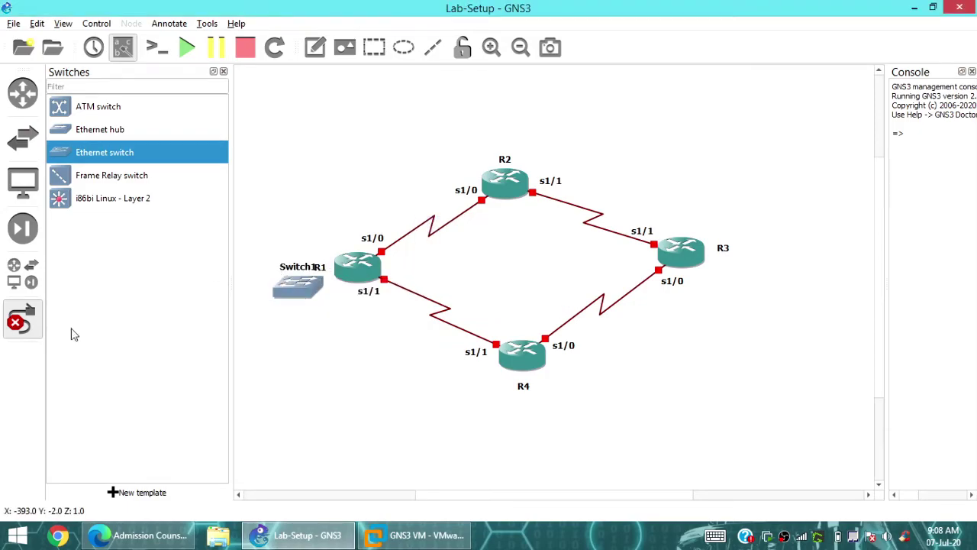
left_click_drag(300, 294, 265, 272)
Add three more Ethernet switches on the preselected server: above R2, to the right of R3 and below R4.
left_click_drag(104, 152, 501, 136)
left_click(445, 284)
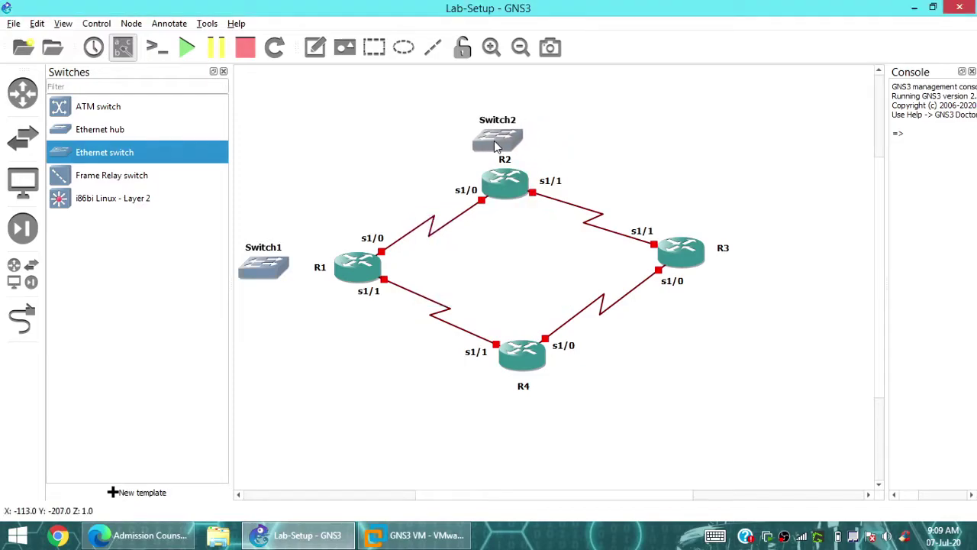
left_click_drag(800, 264, 766, 251)
left_click(445, 284)
left_click_drag(131, 174, 530, 433)
left_click(445, 284)
Tidy the layout by moving R4's label and Switch4 up, Switch2 over R2, and Switch1 closer to R1.
left_click_drag(524, 390, 523, 382)
left_click_drag(532, 417, 517, 406)
left_click(600, 414)
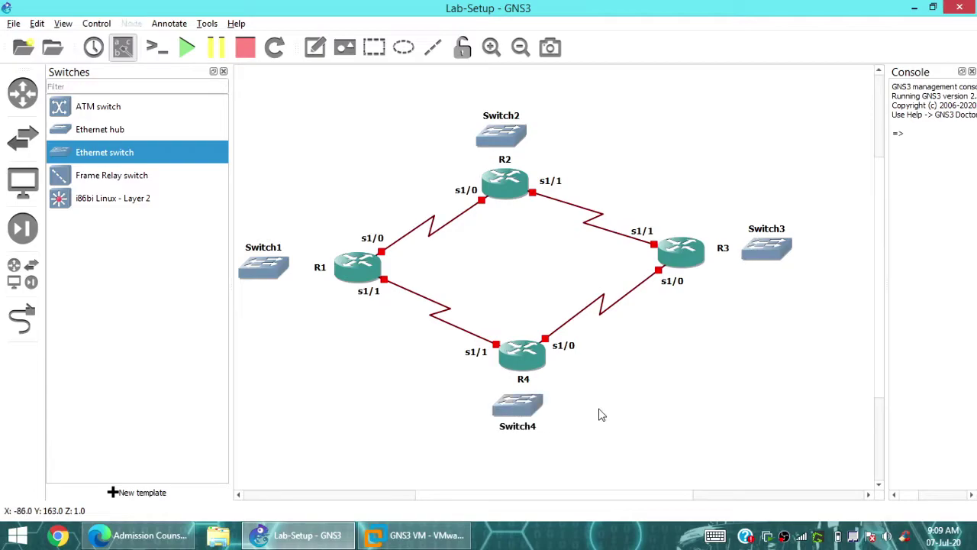
left_click_drag(500, 135, 504, 134)
left_click_drag(271, 271, 284, 269)
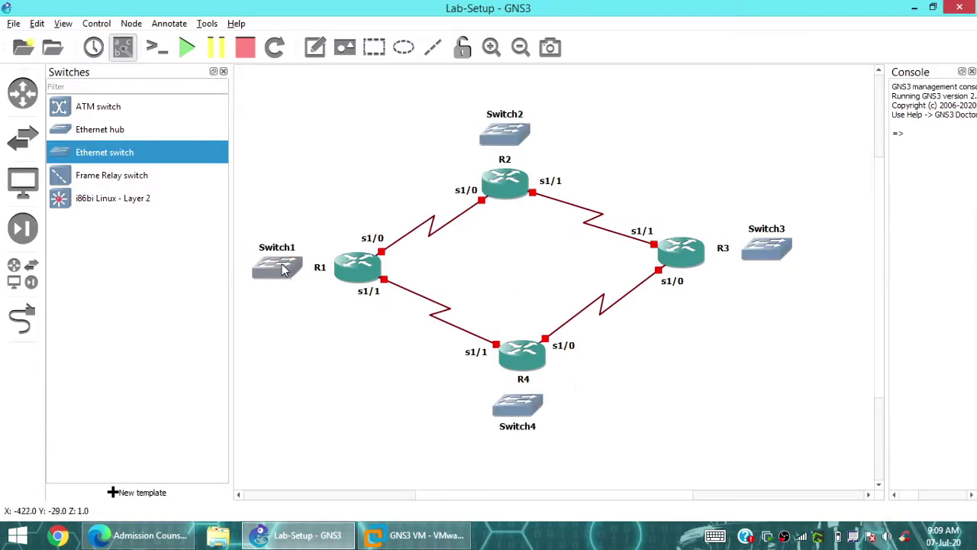
Link Switch1's Ethernet0 to R1's FastEthernet0/0.
left_click_drag(506, 503, 485, 500)
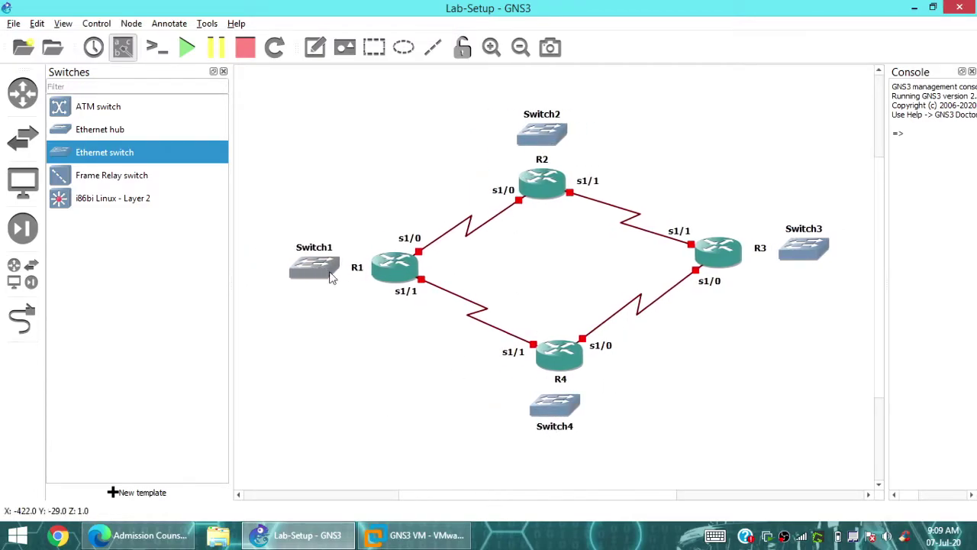
left_click(22, 319)
left_click(314, 270)
left_click(351, 279)
left_click(392, 268)
left_click(424, 276)
Link Switch2 to R2.
left_click(542, 134)
left_click(577, 140)
left_click(559, 178)
left_click(592, 184)
Link R3's FastEthernet0/0 to Switch3's Ethernet0 and move the f0/0 labels of R1 and R3 to the inner side of their routers.
left_click(724, 248)
left_click(756, 255)
left_click(802, 260)
left_click(803, 262)
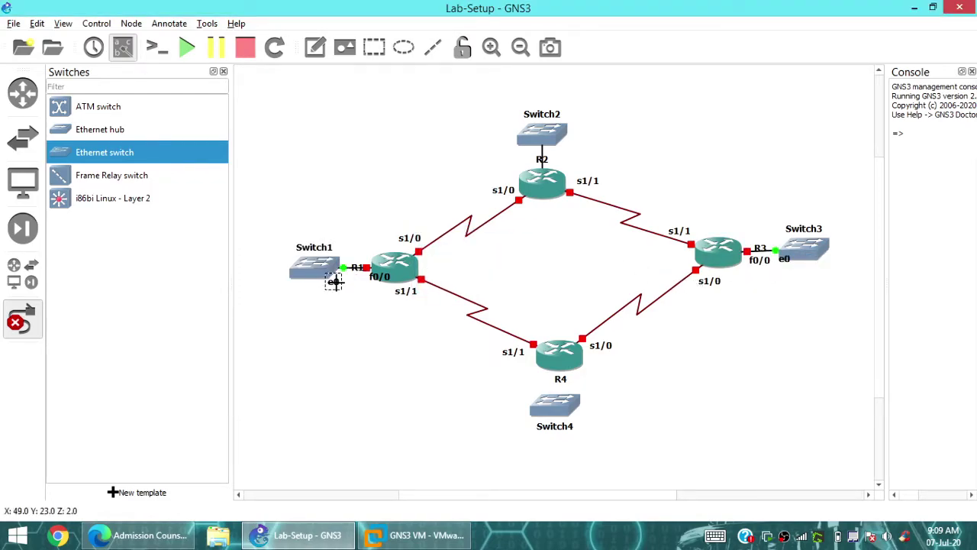
left_click_drag(361, 286, 431, 271)
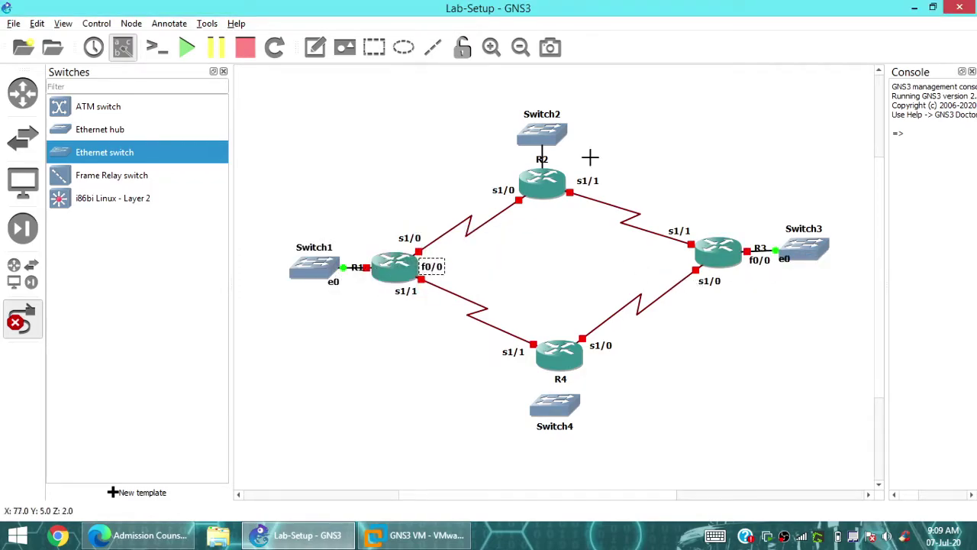
left_click_drag(759, 260, 689, 257)
Link R4 to Switch4.
left_click(582, 338)
left_click(586, 369)
left_click(556, 407)
left_click(584, 412)
left_click(561, 405)
left_click(577, 410)
key("Return")
key("Escape")
Align Switch4 directly beneath R4 and move Switch3's e0 label below its link.
left_click_drag(549, 412, 568, 413)
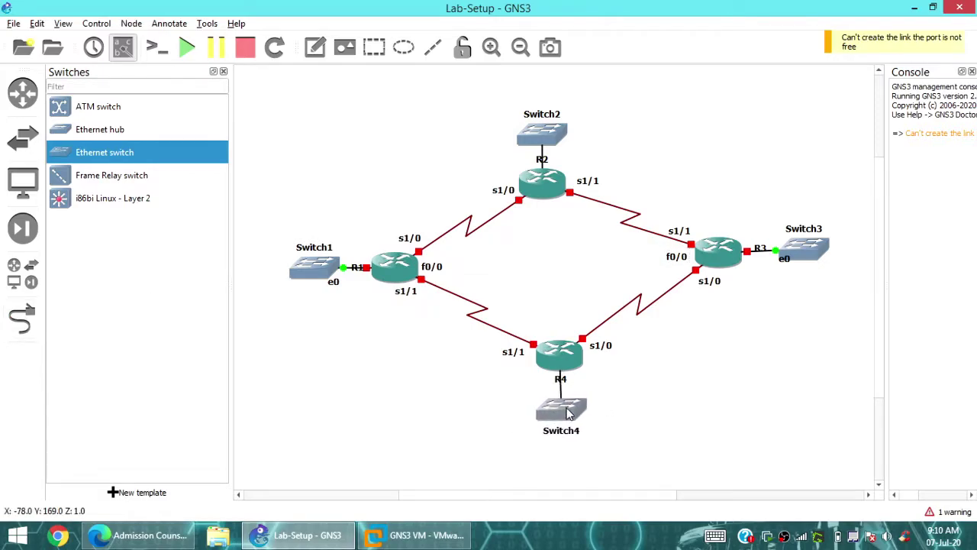
left_click(716, 267)
left_click_drag(777, 248, 779, 278)
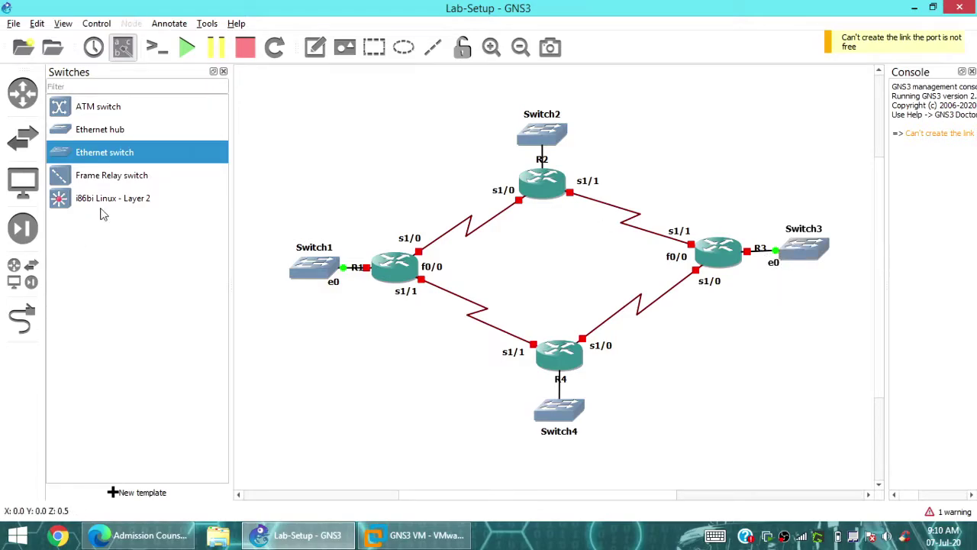
Add a VPCS above Switch1 and another to the right of Switch2, both on the preselected server.
left_click(23, 181)
left_click_drag(96, 149, 304, 180)
double_click(486, 281)
left_click_drag(134, 151, 653, 134)
double_click(487, 281)
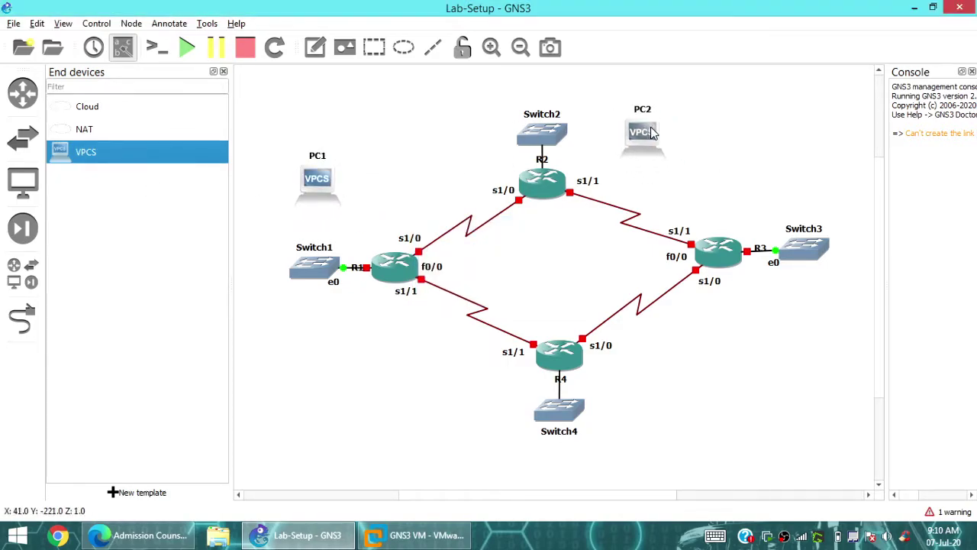
Add a VPCS below Switch3 and another to the left of Switch4, both on the preselected server.
left_click_drag(191, 216, 815, 313)
left_click(479, 290)
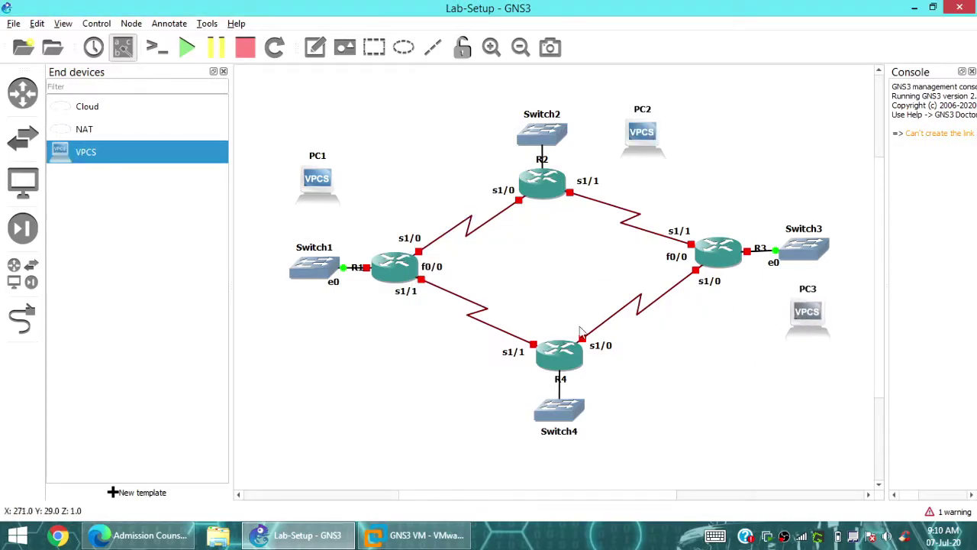
left_click_drag(98, 134, 466, 394)
left_click(462, 286)
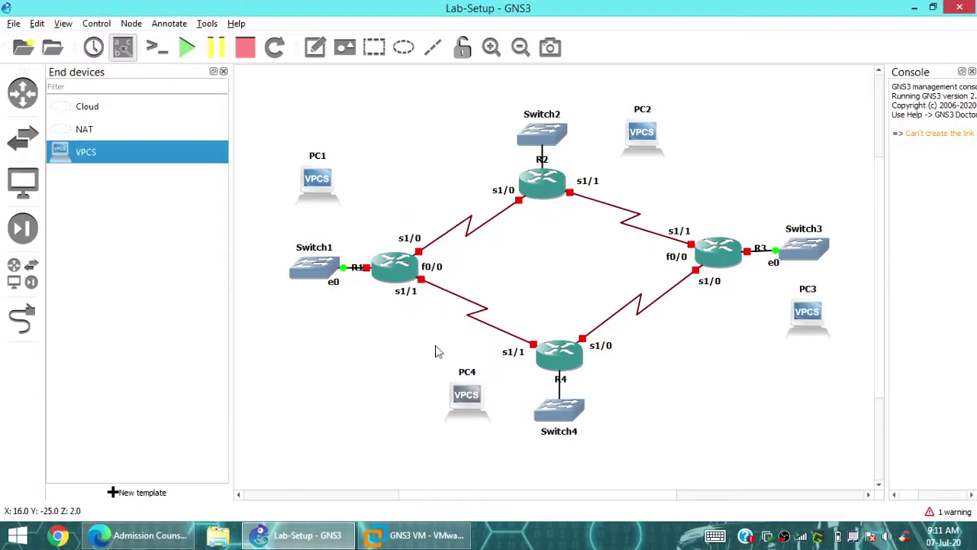
Align PC1 vertically above Switch1.
right_click(301, 267)
key("Escape")
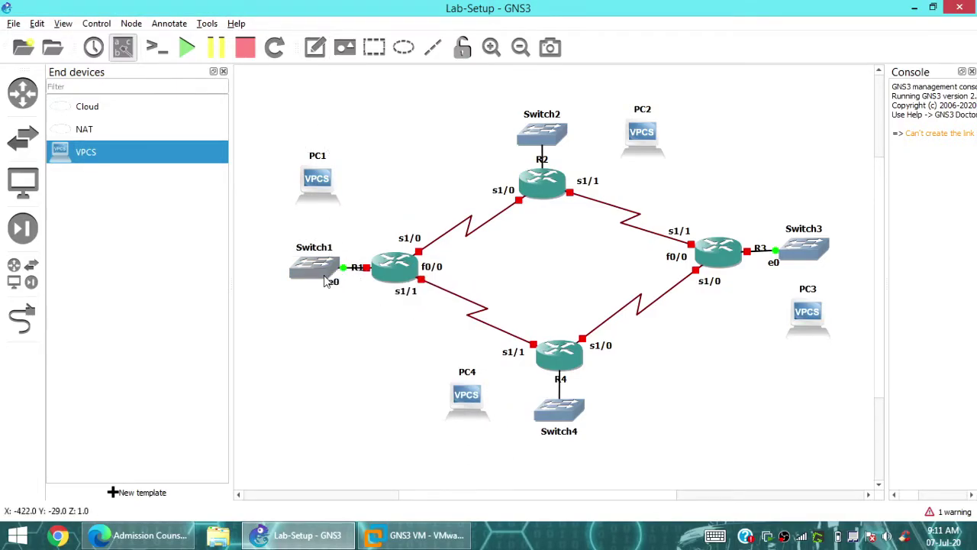
left_click_drag(327, 177, 324, 175)
right_click(324, 175)
key("Escape")
Link Switch1's Ethernet1 to PC1's Ethernet0.
left_click(22, 318)
left_click(323, 274)
left_click(323, 277)
left_click(552, 282)
left_click(322, 263)
left_click(339, 294)
left_click(324, 178)
left_click(352, 188)
Link Switch2's Ethernet1 to PC2's Ethernet0.
left_click(554, 129)
left_click(588, 152)
left_click(650, 131)
left_click(688, 138)
Link Switch3 to PC3.
left_click(808, 249)
left_click(848, 270)
left_click(808, 316)
left_click(839, 329)
Link Switch4's Ethernet1 to PC4's Ethernet0 and stop adding links.
left_click(552, 416)
left_click(585, 436)
left_click(466, 394)
left_click(496, 402)
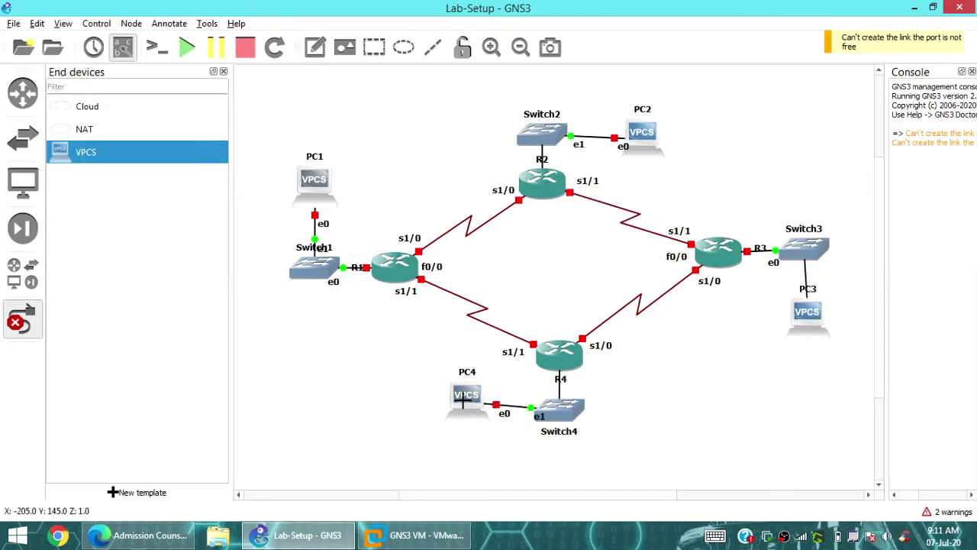
key("Return")
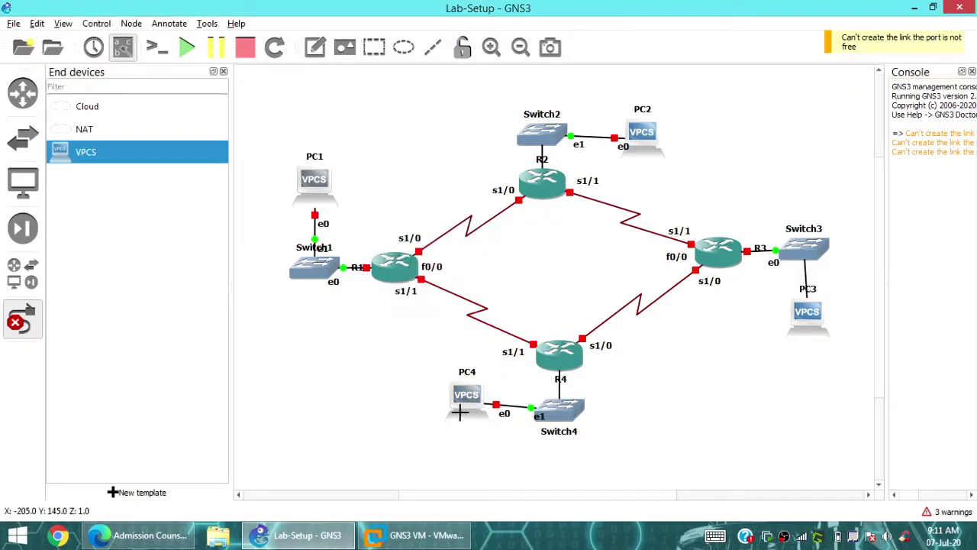
left_click(21, 319)
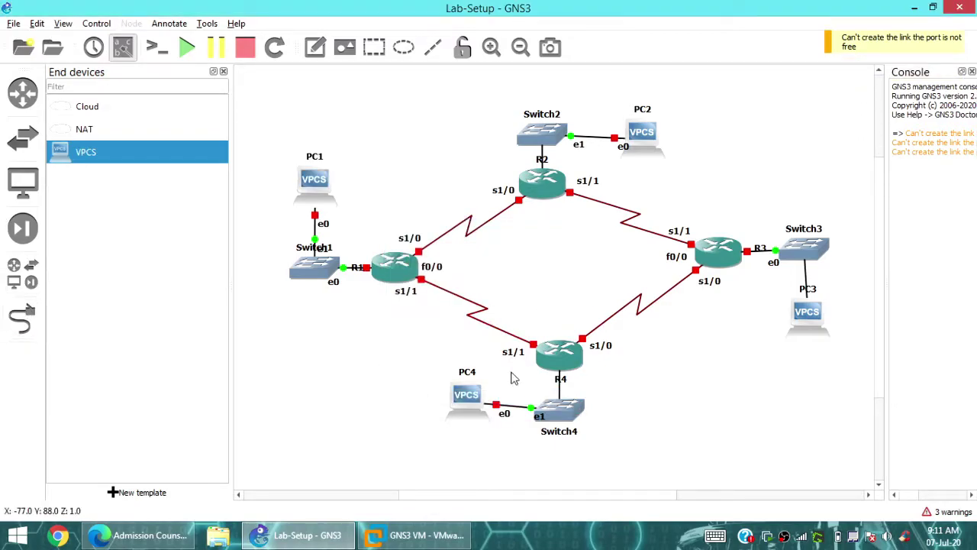
Lower PC4 until its link to Switch4 is level, and shift Switch1 slightly away from R1.
left_click_drag(478, 398, 477, 407)
left_click(442, 343)
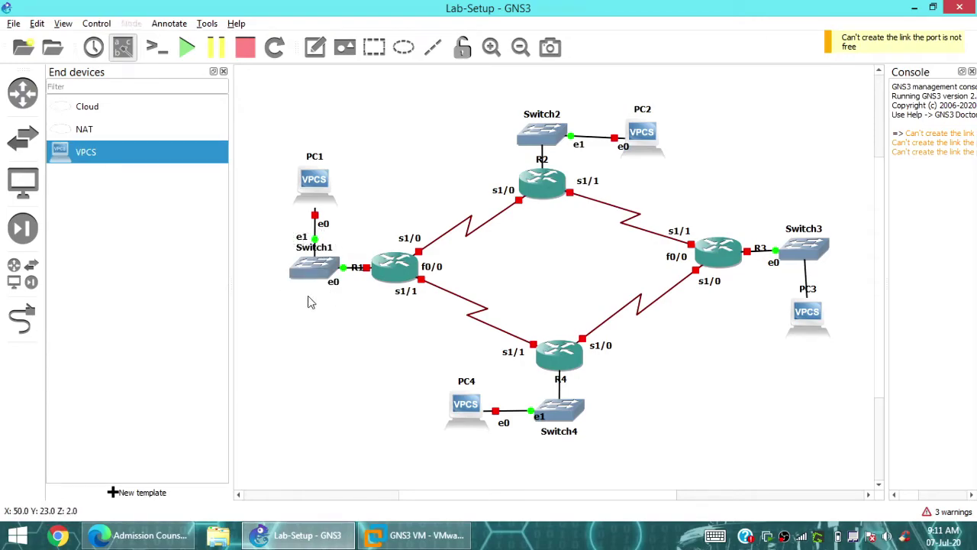
left_click_drag(313, 265, 305, 266)
left_click(368, 305)
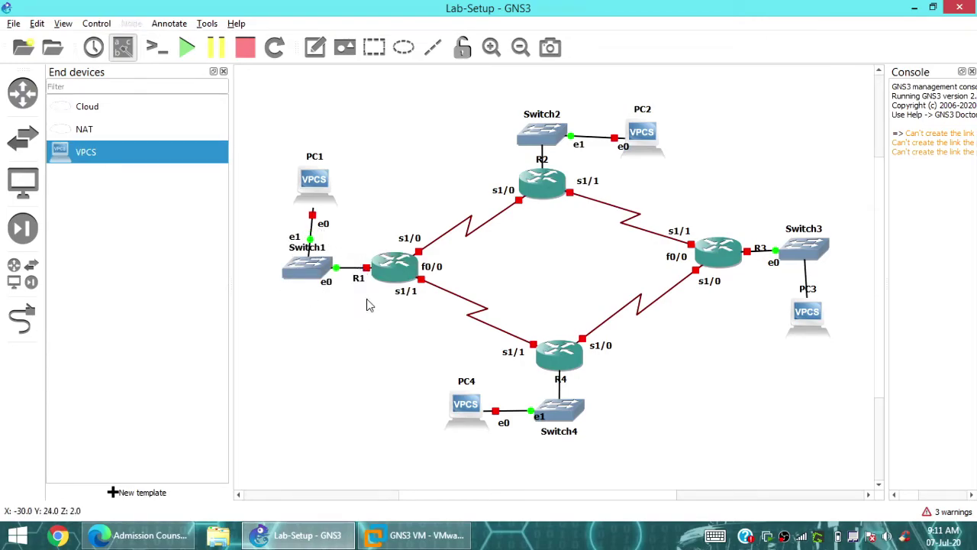
Move the router name labels, including R4's, off the switch link lines.
left_click(794, 275)
left_click_drag(560, 378, 566, 378)
left_click(641, 395)
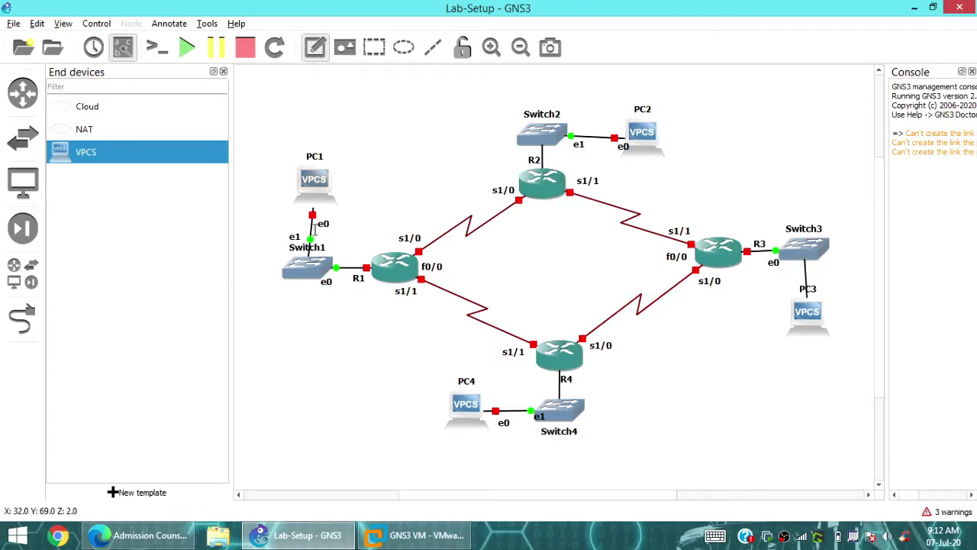
Add a text note 192.168.10.1 above PC1 and a duplicate above PC2 edited to 192.16830.2.
left_click(294, 142)
type("192.168.10.1")
key("ctrl+d")
left_click_drag(355, 161, 668, 102)
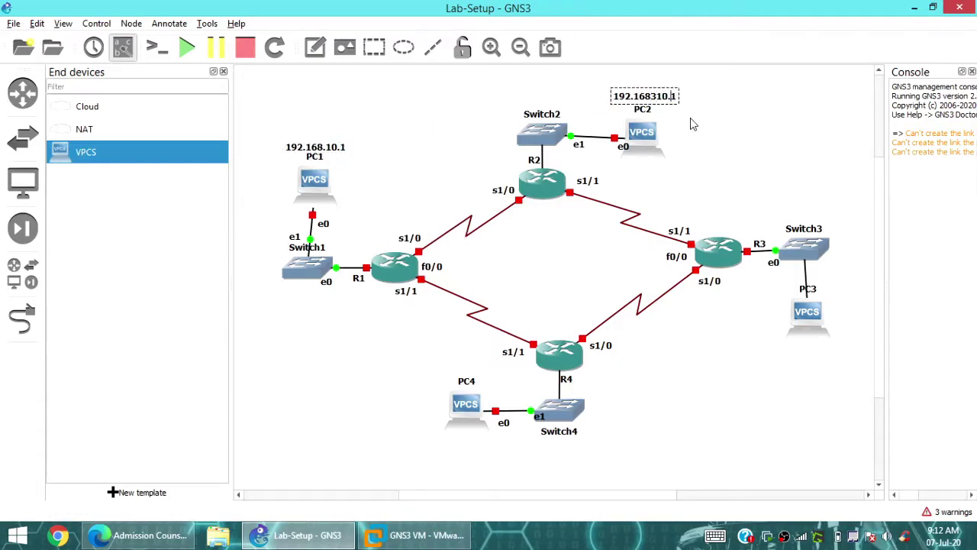
key("BackSpace")
type("2")
Change the text note above PC1 to 192.168.10.2.
right_click(324, 152)
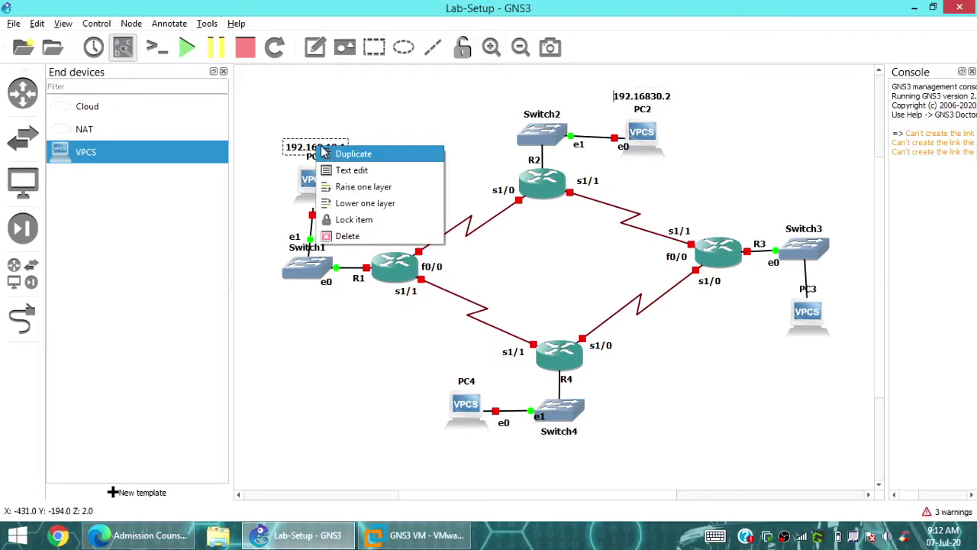
left_click(350, 171)
left_click(478, 357)
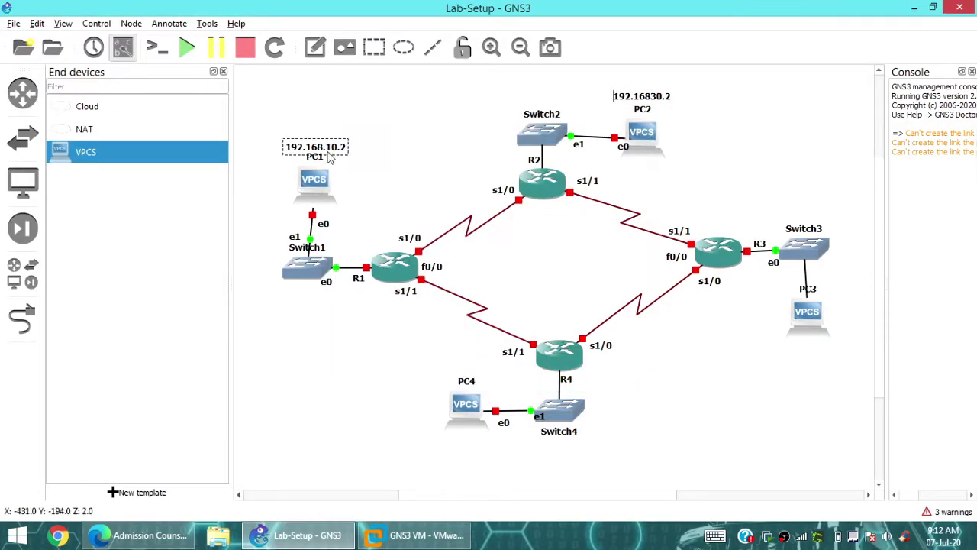
Place a duplicate of the address note below PC3 and set its text to 192.168.50.2.
right_click(641, 98)
left_click(655, 102)
left_click_drag(656, 105, 826, 365)
double_click(822, 364)
left_click(825, 358)
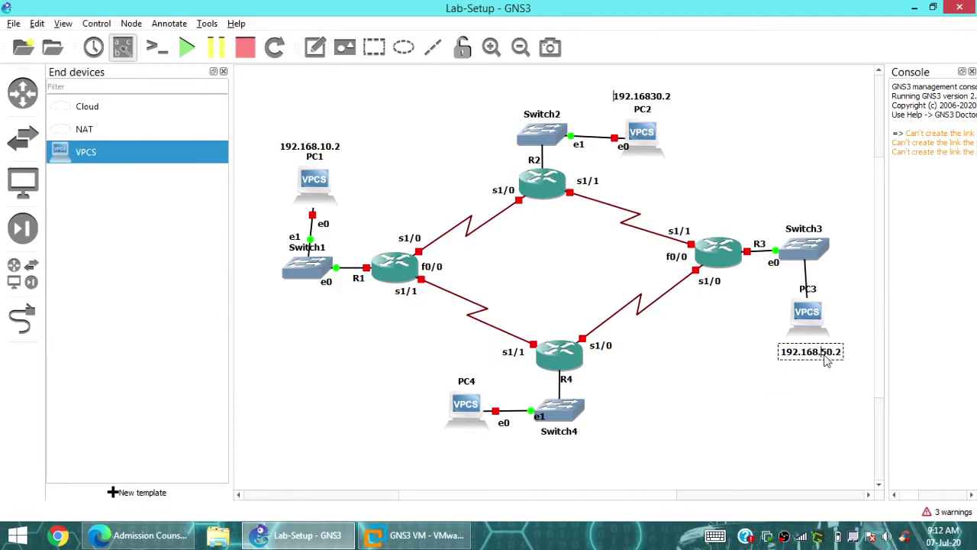
Correct the text note above PC2 to 192.168.30.2.
right_click(642, 97)
left_click(662, 116)
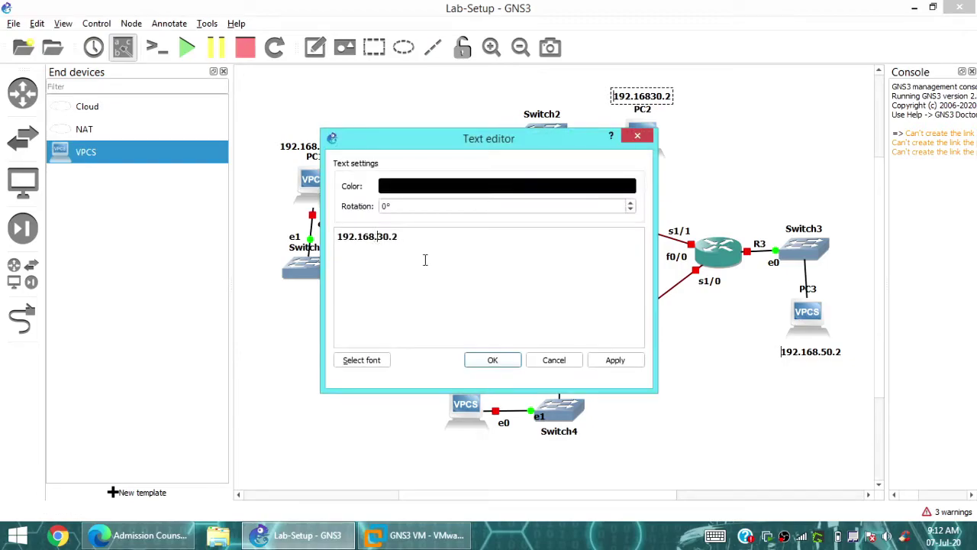
type(".")
left_click(517, 366)
Place a copy of PC3's address note below PC4 and set its text to 192.168.70.2.
left_click_drag(803, 355, 446, 450)
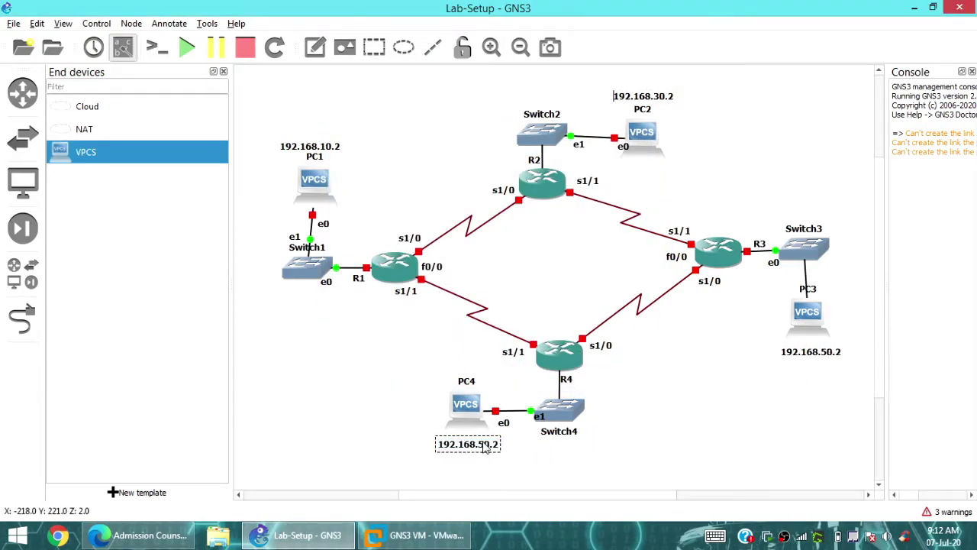
key("Delete")
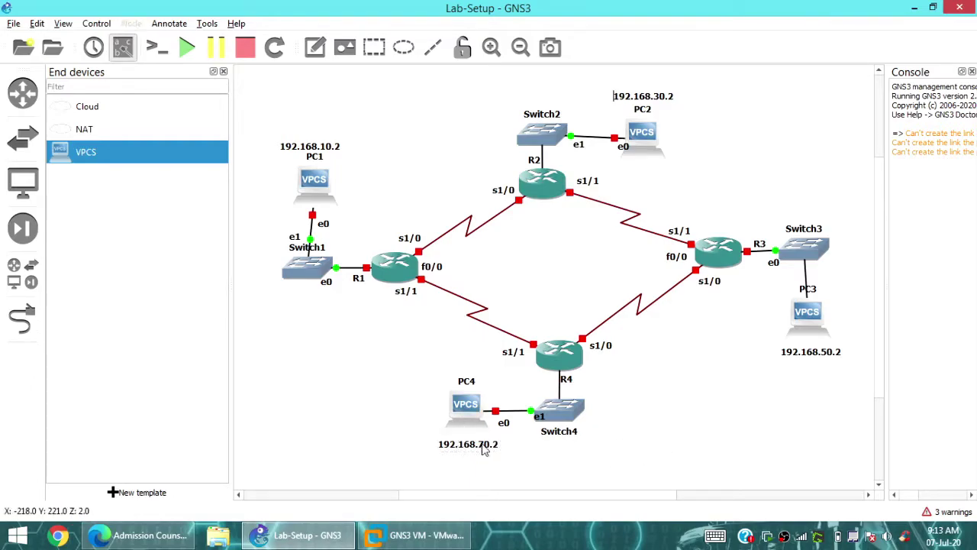
Nudge PC4's address note closer to PC4, and place a duplicate of PC1's note below R1's s1/1 label with the text 192.168.80.2.
left_click(471, 443)
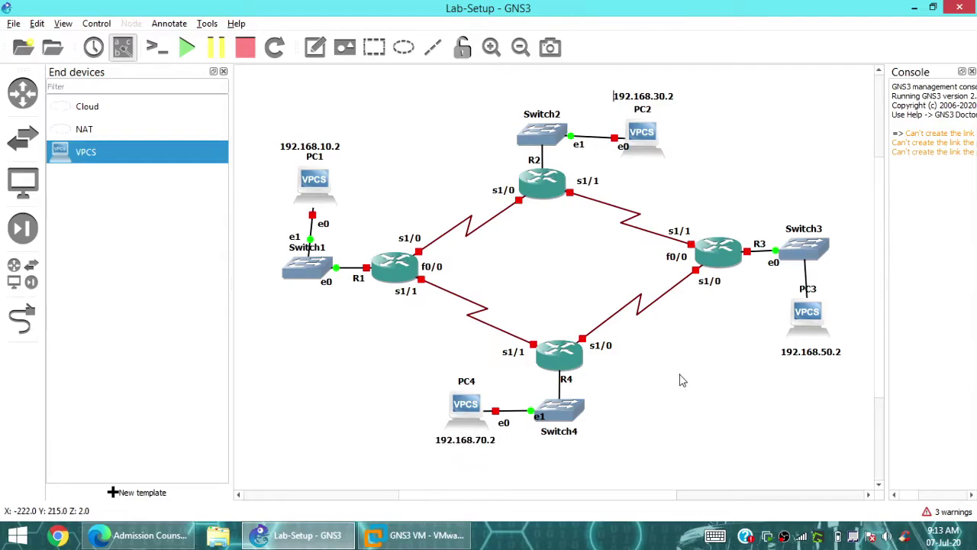
right_click(327, 155)
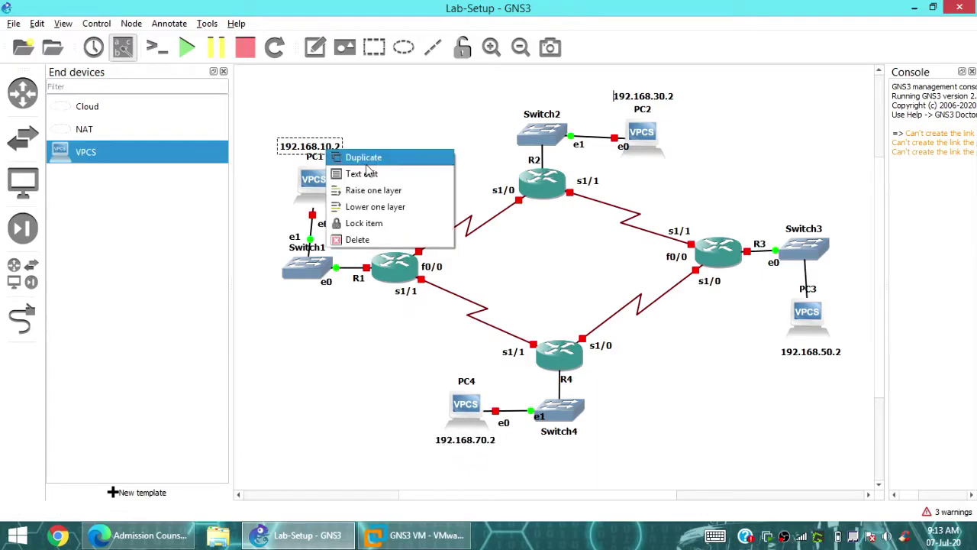
left_click(344, 156)
left_click_drag(337, 156, 450, 319)
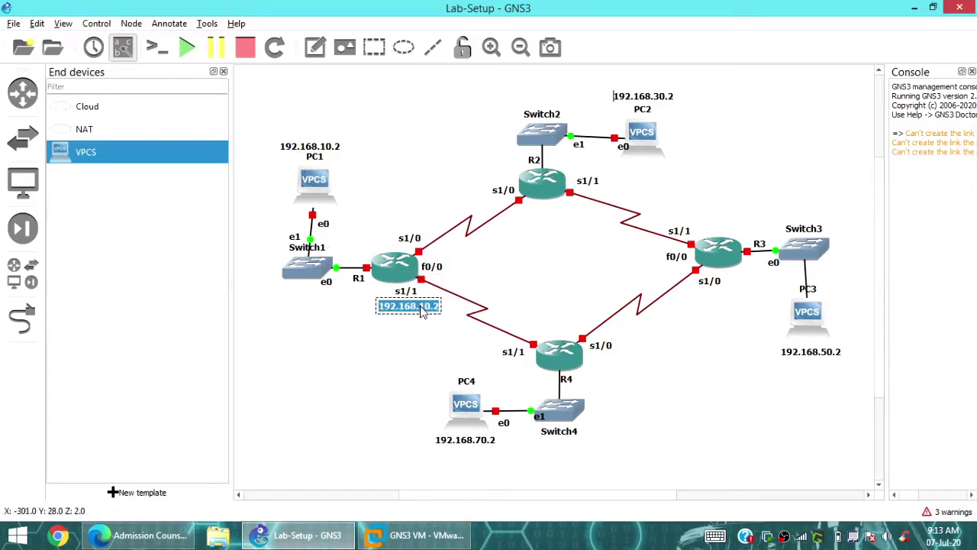
left_click(455, 354)
Duplicate the address note below R1, place the copy above R2's s1/0 label and set its text to 192.168.20.2.
right_click(391, 308)
left_click(406, 312)
left_click_drag(421, 320, 496, 181)
double_click(504, 178)
type("20.2")
Duplicate R2's address note, place the copy above R3's s1/1 label and set its text to 192.168.40.2.
right_click(482, 177)
left_click(504, 182)
left_click_drag(561, 236, 685, 219)
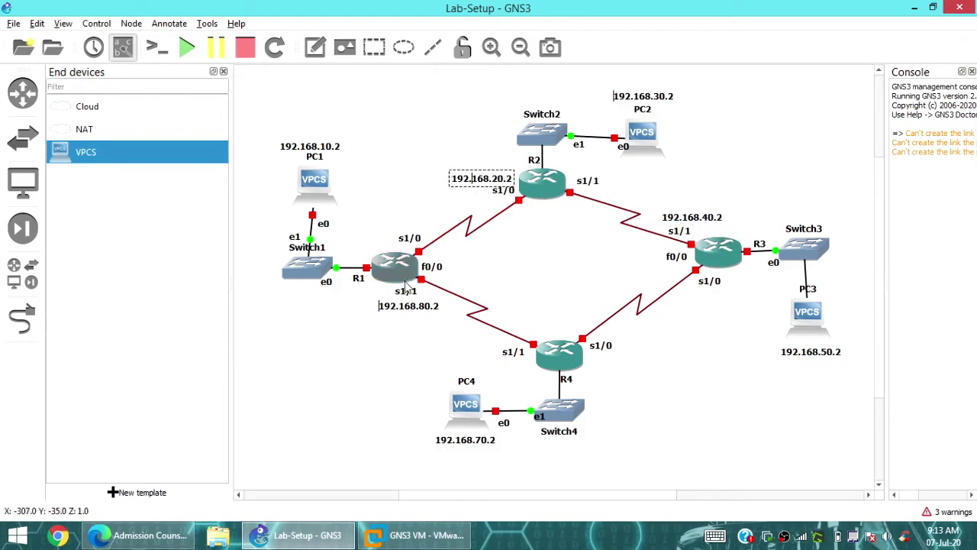
left_click(699, 220)
Place a duplicate of R3's address note below R4's s1/0 label with the text 192.168.60.2, and adjust the s1/0 labels of R3 and R4.
right_click(685, 221)
left_click(713, 228)
left_click_drag(706, 229, 632, 369)
double_click(627, 364)
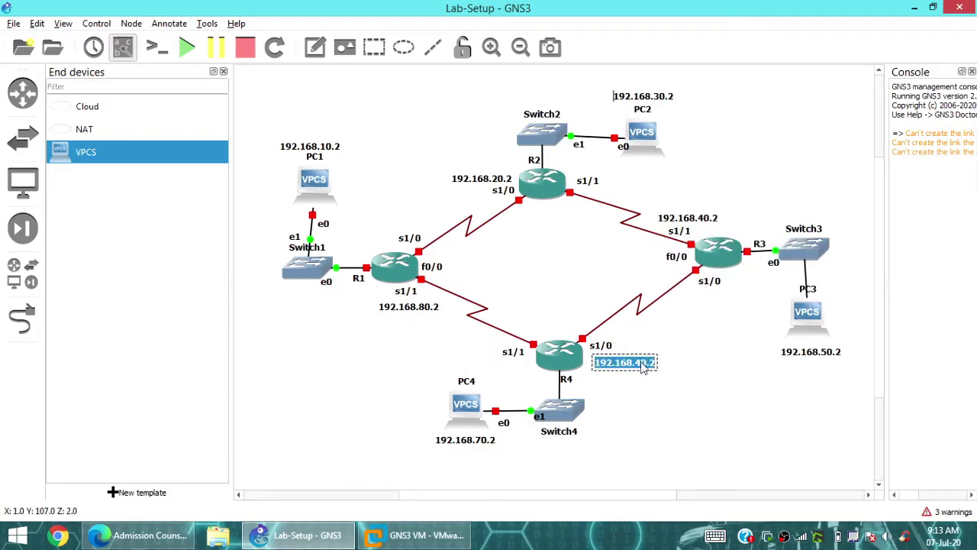
left_click(647, 370)
mouse_move(617, 365)
left_mouse_down()
mouse_move(633, 375)
mouse_move(611, 366)
left_mouse_up()
left_click_drag(706, 288, 701, 287)
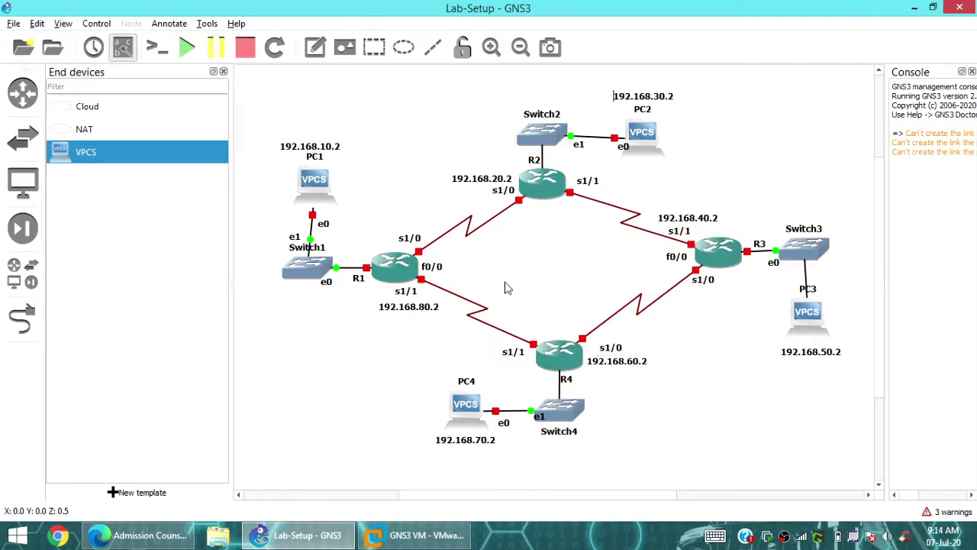
Place a duplicate of PC1's address note beside R1's f0/0 label and set its text to 192.168.10.1.
right_click(334, 151)
left_click(359, 184)
left_click_drag(343, 145, 507, 273)
double_click(500, 268)
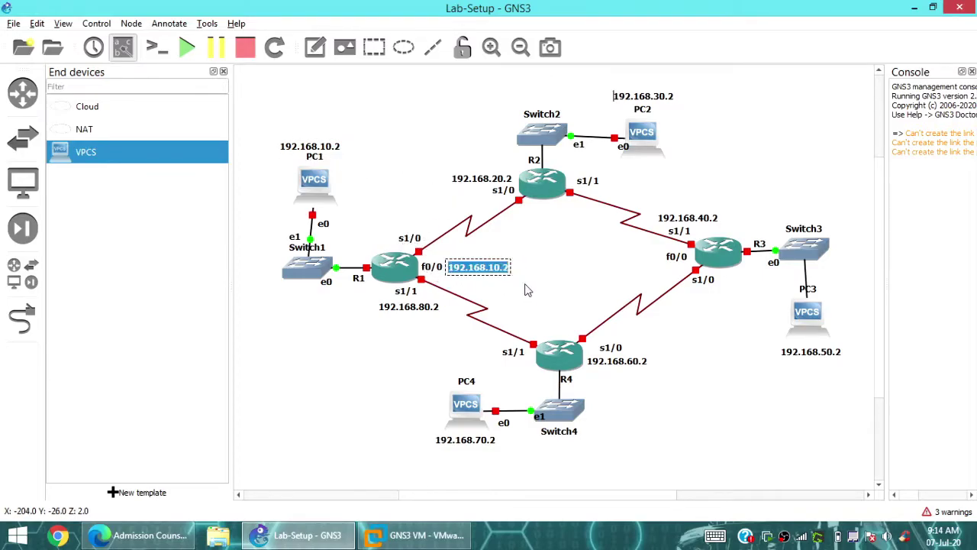
Place a duplicate of PC2's address note directly below R2 and set its text to 192.168.30.1.
right_click(644, 95)
left_click(669, 127)
left_click_drag(647, 111, 543, 215)
double_click(544, 215)
key("End")
key("BackSpace")
type("1")
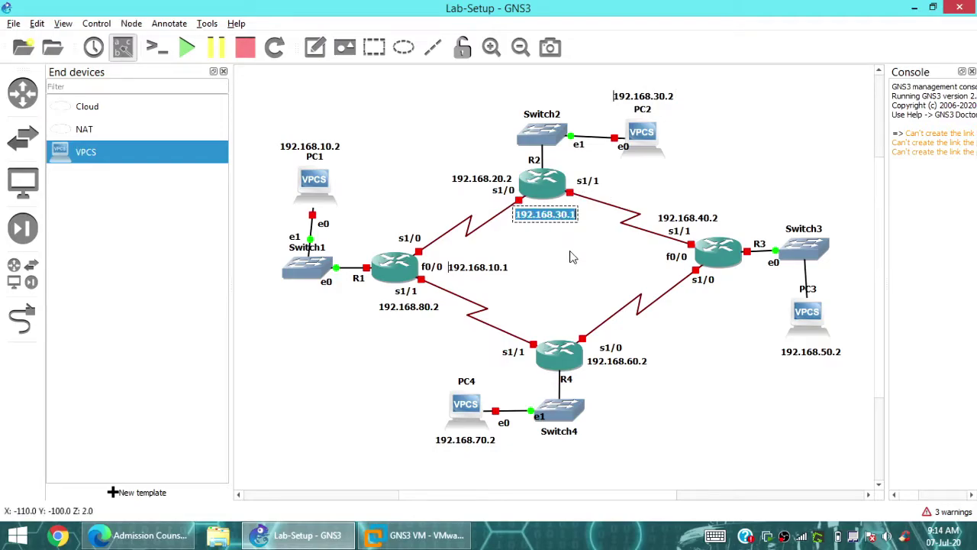
Place a duplicate of PC3's address note beside R3's f0/0 label and set its text to 192.168.50.1.
right_click(827, 356)
left_click(853, 362)
left_click_drag(821, 370, 632, 260)
double_click(632, 258)
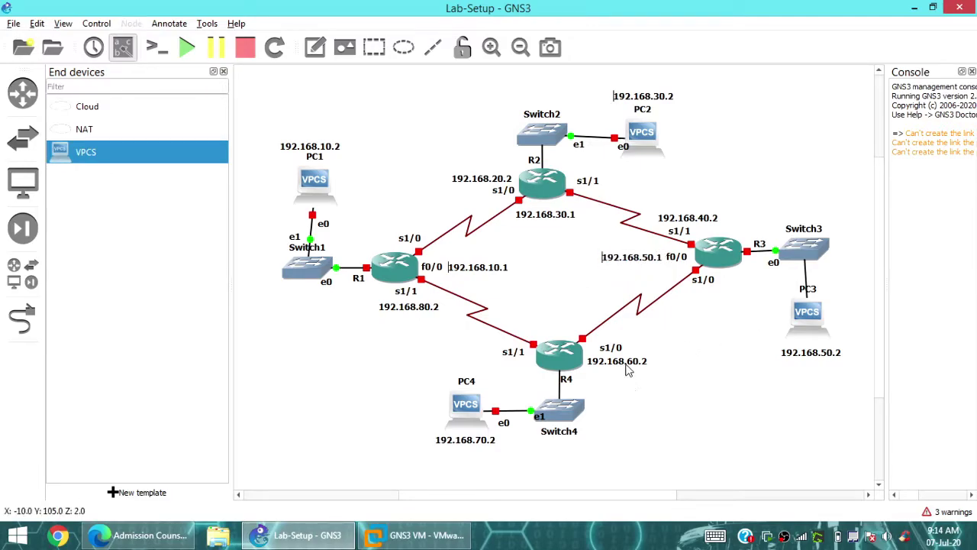
Place a duplicate of PC4's address note just above R4 and set its text to 192.168.70.1.
right_click(471, 435)
left_click(498, 447)
left_click_drag(504, 458, 582, 325)
double_click(582, 325)
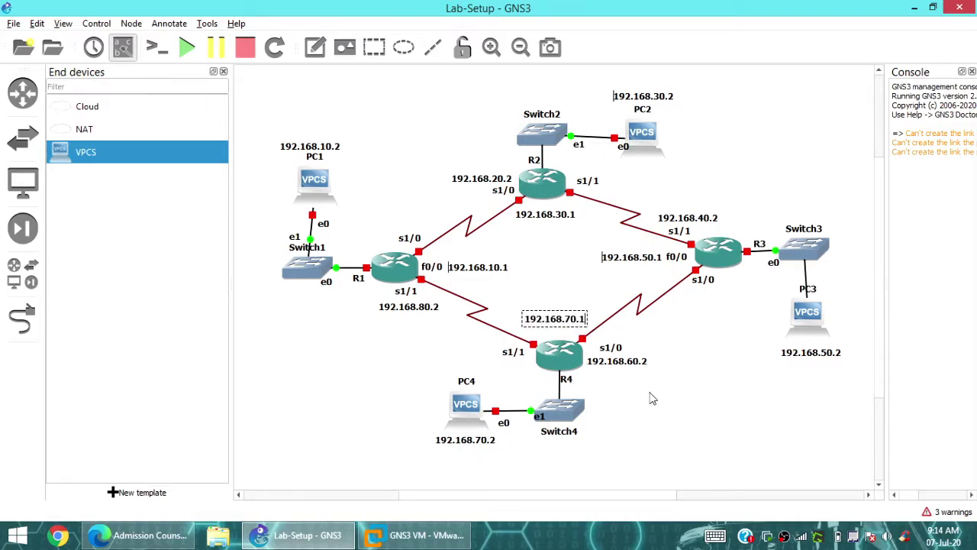
left_click(554, 321)
left_click_drag(555, 320, 557, 327)
left_click(606, 259)
left_click(478, 268)
left_click(493, 294)
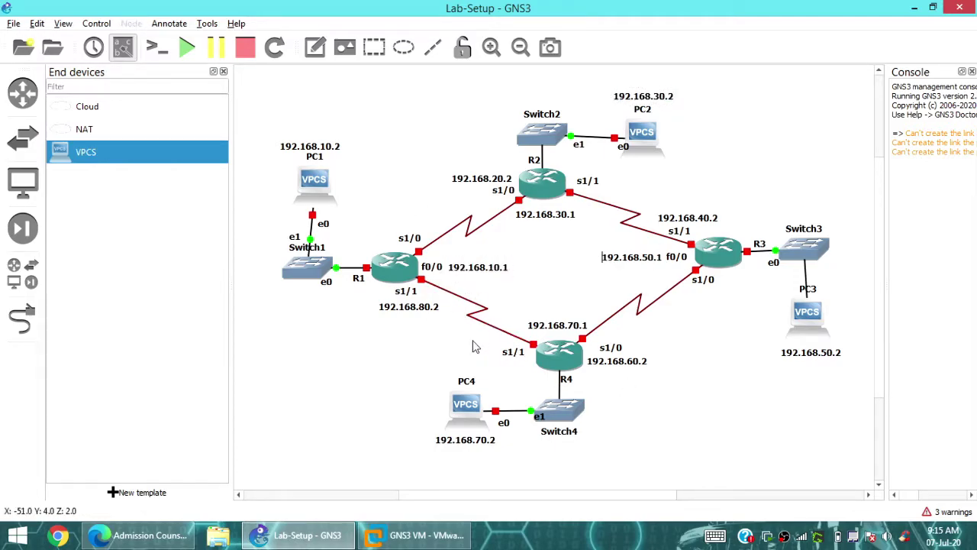
Place a copy of the 192.168.80.2 note below R4's s1/1 label and set its text to 192.168.80.1.
left_click_drag(410, 313, 508, 374)
key("End")
key("BackSpace")
type("1")
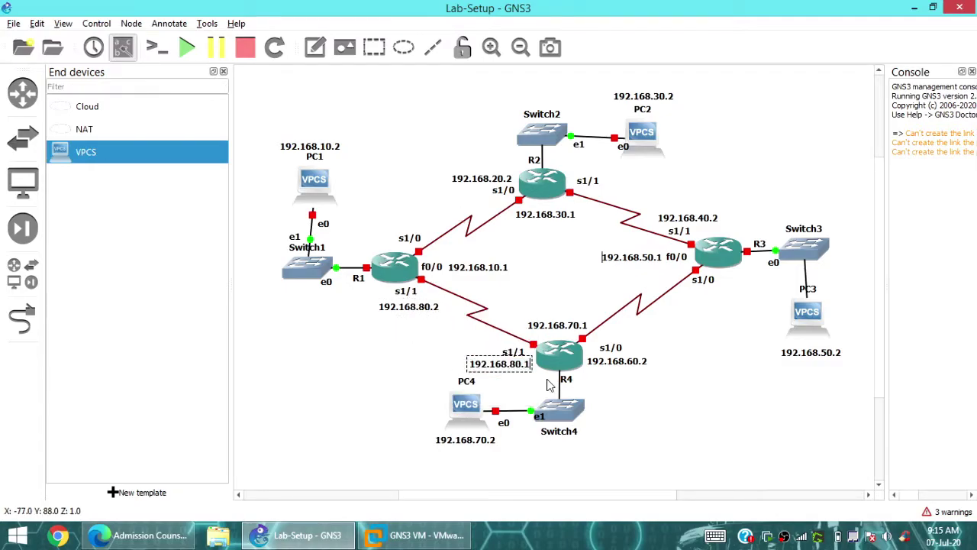
Duplicate R4's s1/1 address note, place the copy below R3's s1/0 label and set its text to 192.168.60.1.
right_click(523, 370)
left_click(556, 380)
left_click_drag(519, 376, 719, 296)
double_click(746, 296)
type("68.60.1")
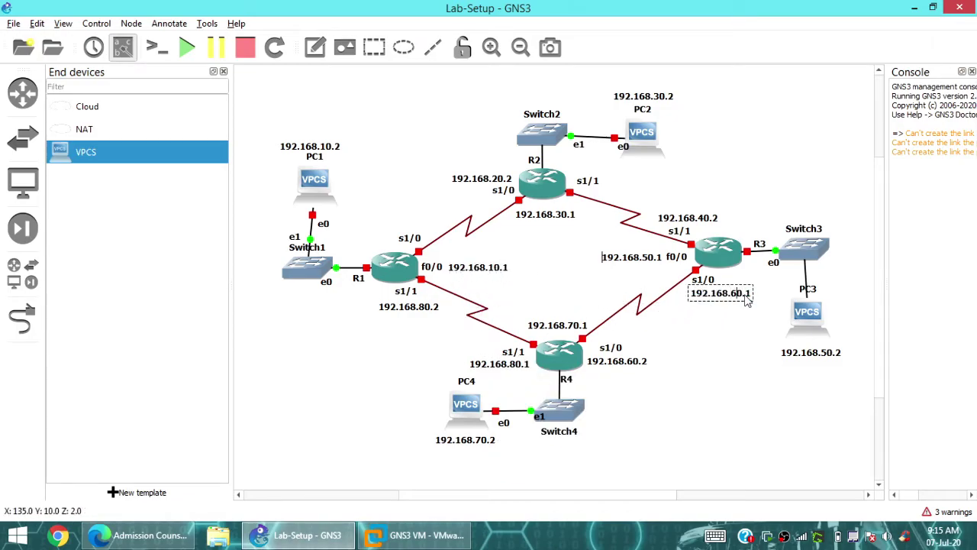
Duplicate R3's s1/0 address note, place the copy above R2's s1/1 label and set its text to 192.168.40.1.
right_click(726, 301)
left_click(744, 308)
left_click_drag(751, 319, 619, 174)
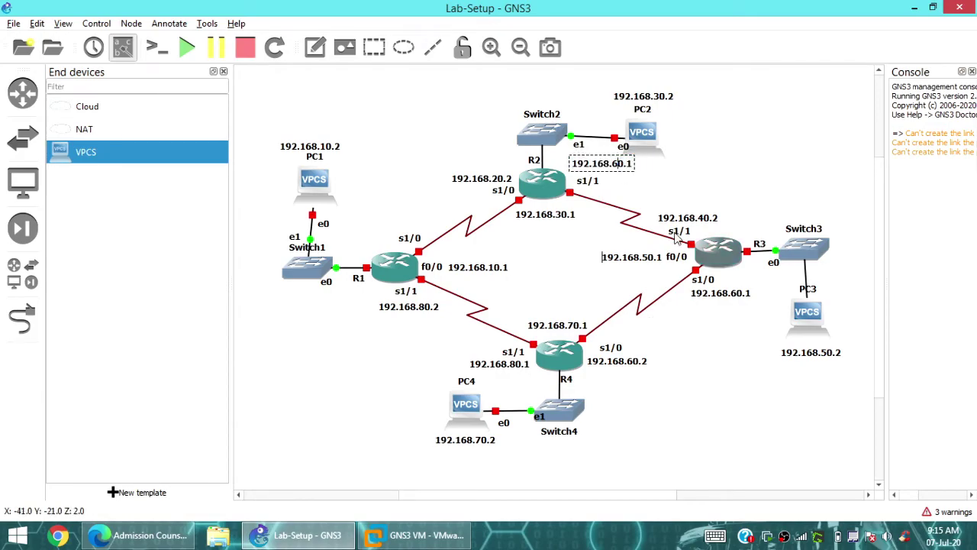
key("BackSpace")
type("4")
Place another address note copy above R1's s1/0 label and set its text to 192.168.20.1.
left_click_drag(624, 189, 435, 222)
double_click(435, 221)
left_click(435, 224)
key("BackSpace")
type("2.168.20.1")
left_click(419, 179)
Move the PC3 label below its address note, the Switch1 label below its switch, and Switch4's e1 label above its link.
left_click_drag(808, 289, 809, 369)
left_click_drag(327, 252, 316, 290)
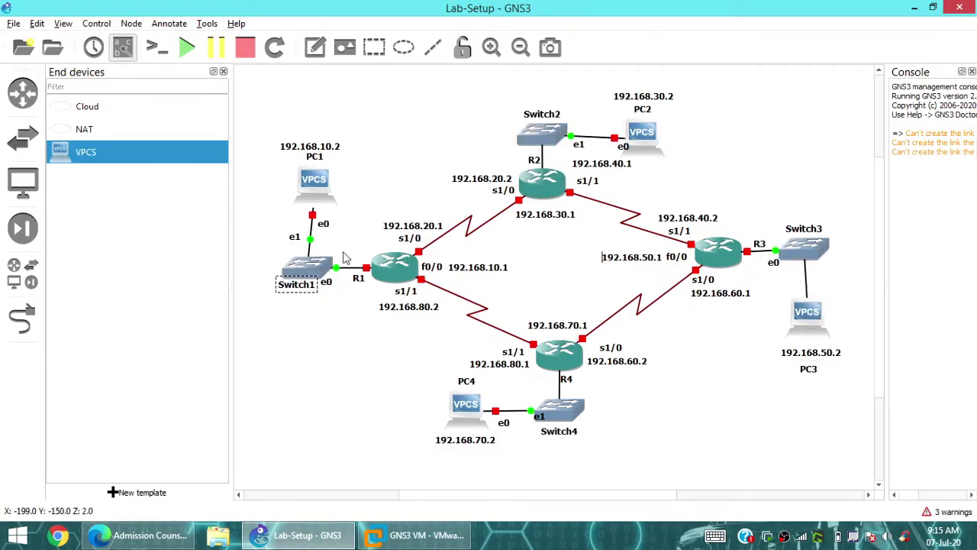
left_click_drag(539, 416, 532, 397)
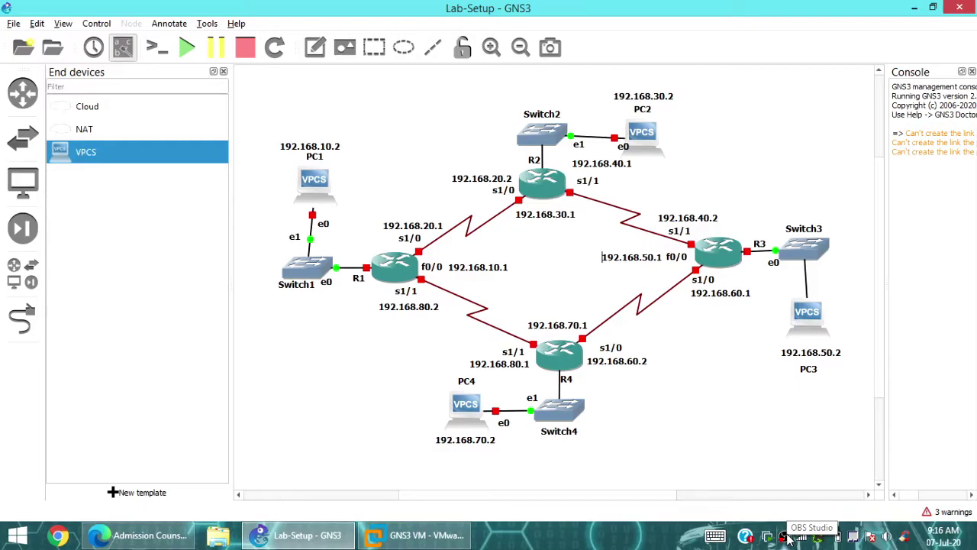
left_click(788, 539)
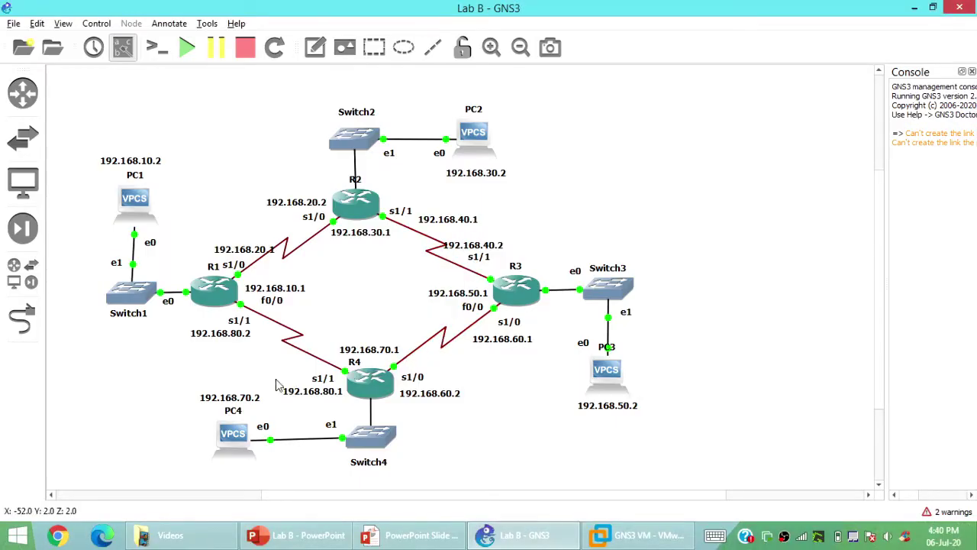
Open consoles to all devices in Lab B, show PC1's console, and shrink and reposition the console window over the topology.
left_click(155, 51)
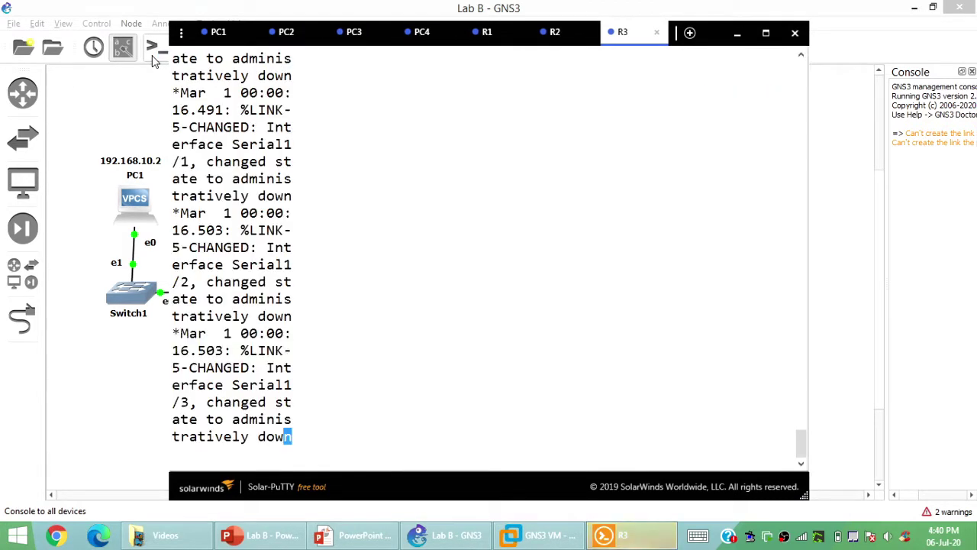
left_click(218, 31)
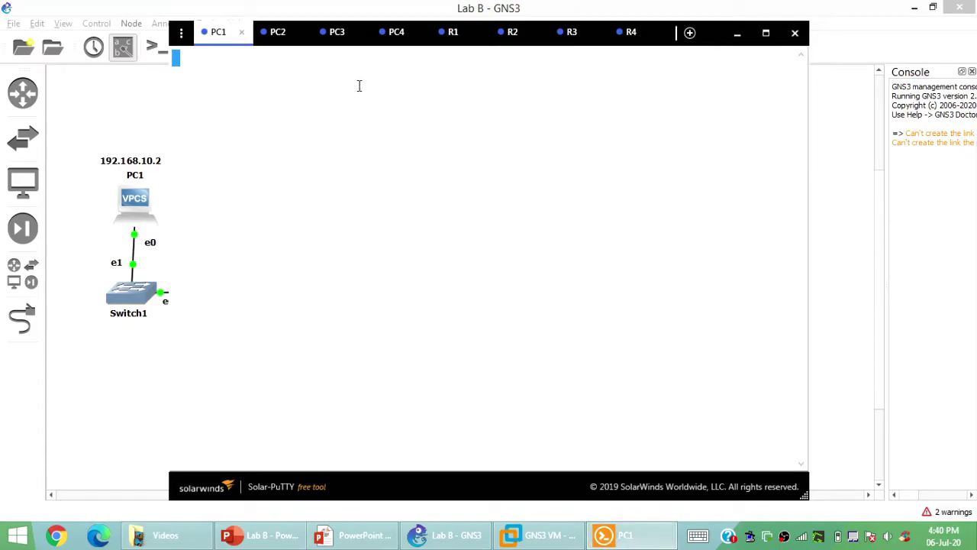
left_click_drag(473, 493, 478, 301)
left_click(473, 308)
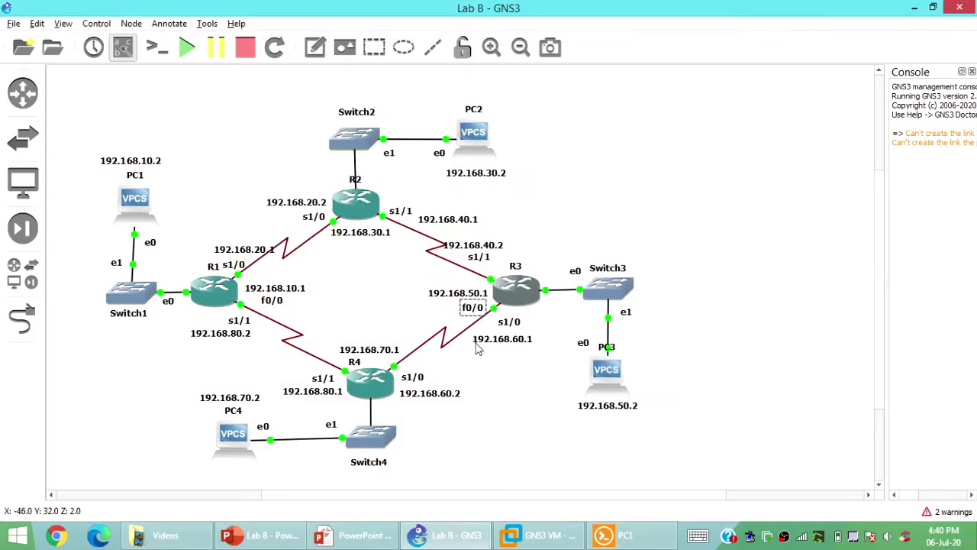
left_click(626, 535)
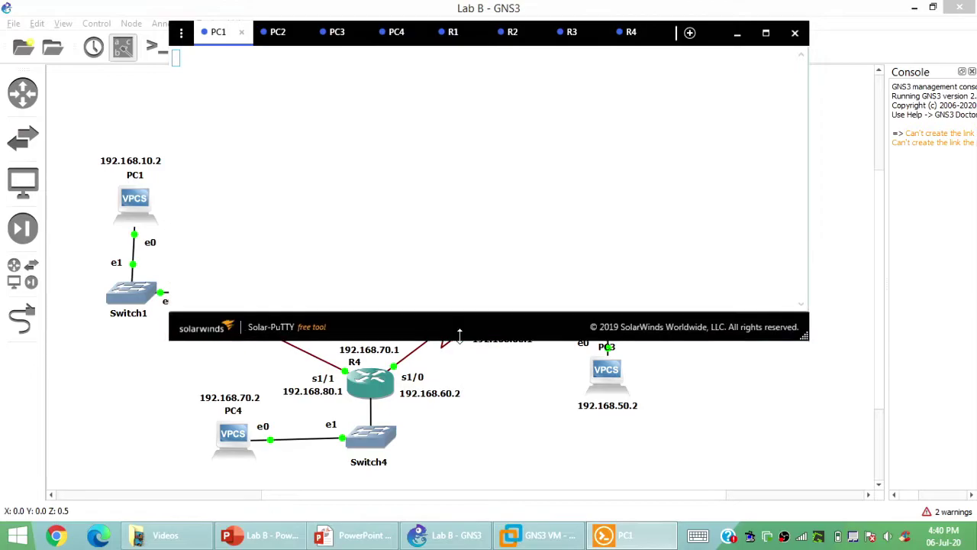
left_click_drag(458, 292, 469, 406)
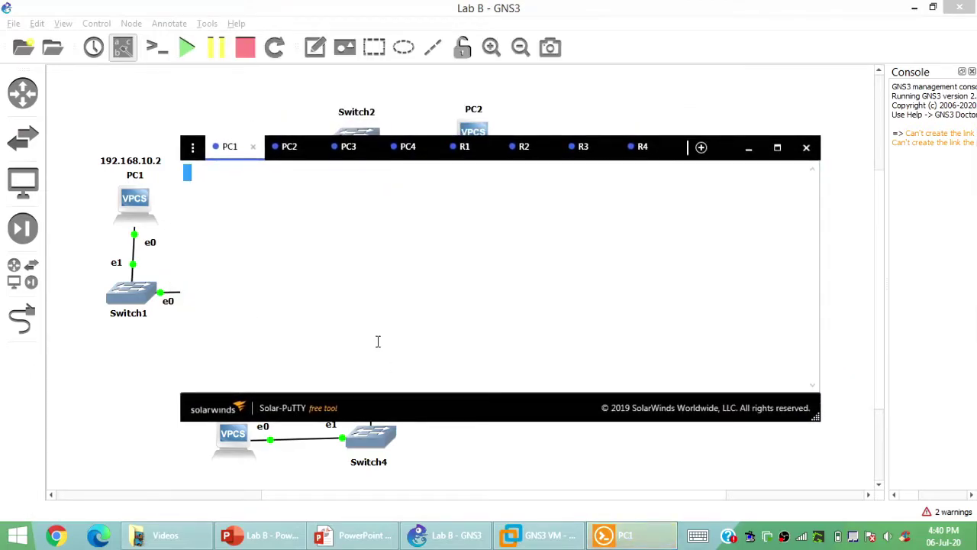
Assign PC1 the address 192.168.10.2/24 with gateway 192.168.10.1 and save its configuration.
type("ip 192.168.10.2")
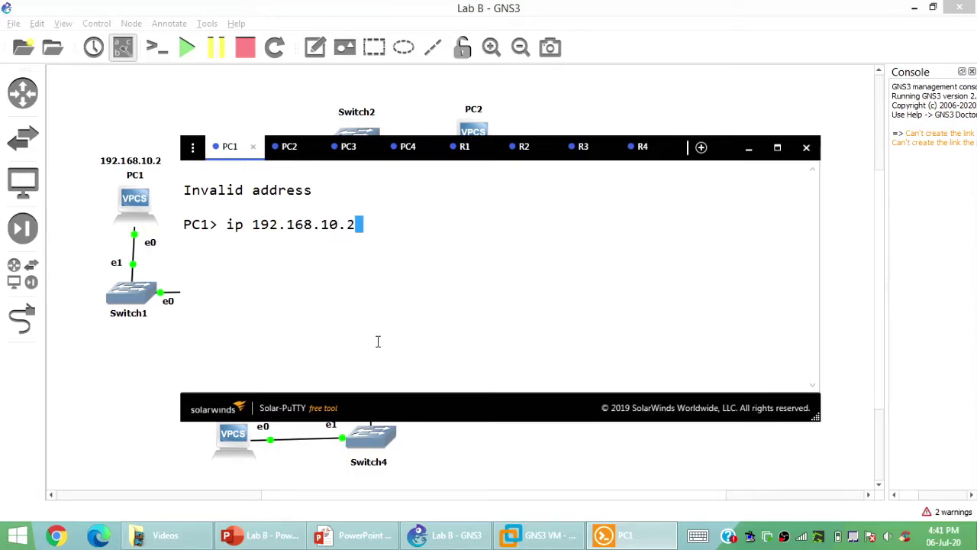
type("/24 192.168.10.1")
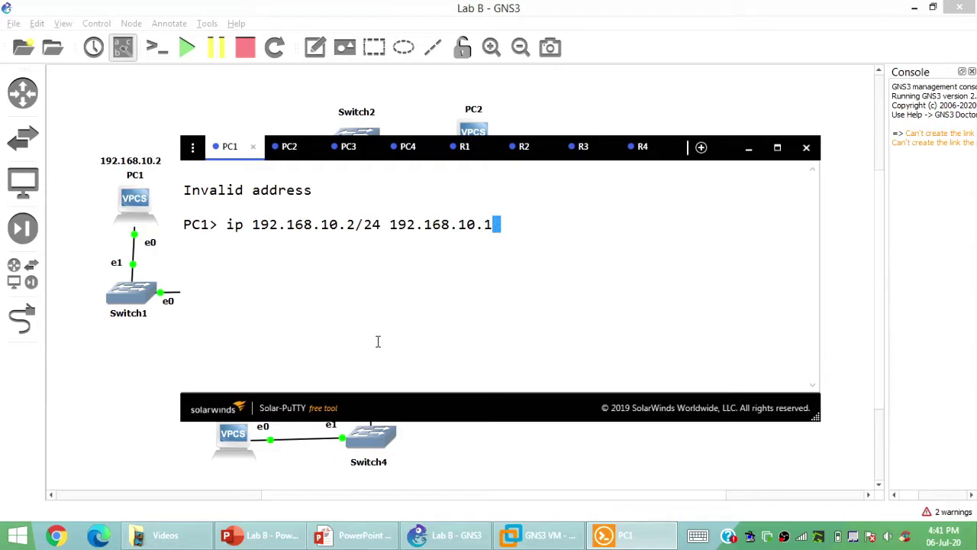
key("Return")
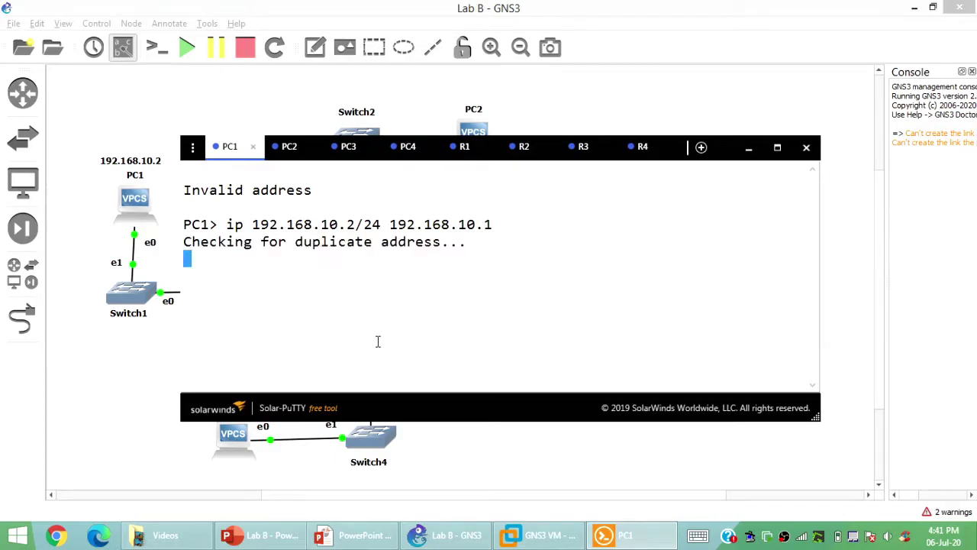
type("save")
key("Return")
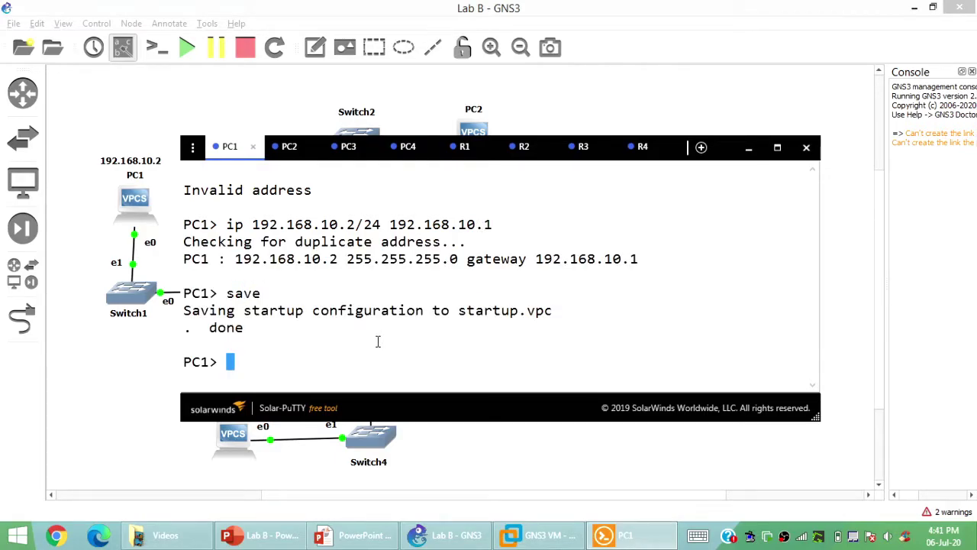
In PC2's console, assign the address 192.168.30.2/24 with gateway 192.168.30.1 and save the configuration.
left_click(288, 143)
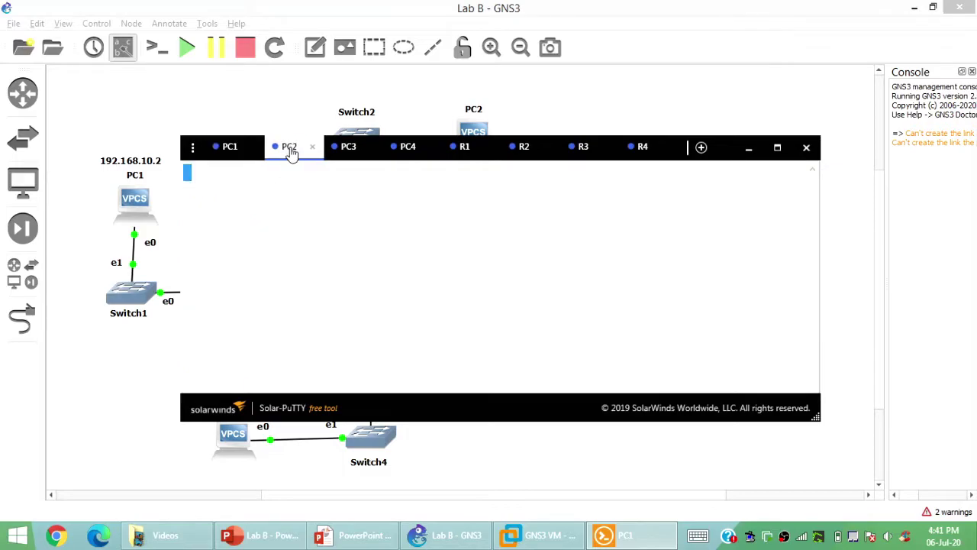
key("Return")
type("ip 192.")
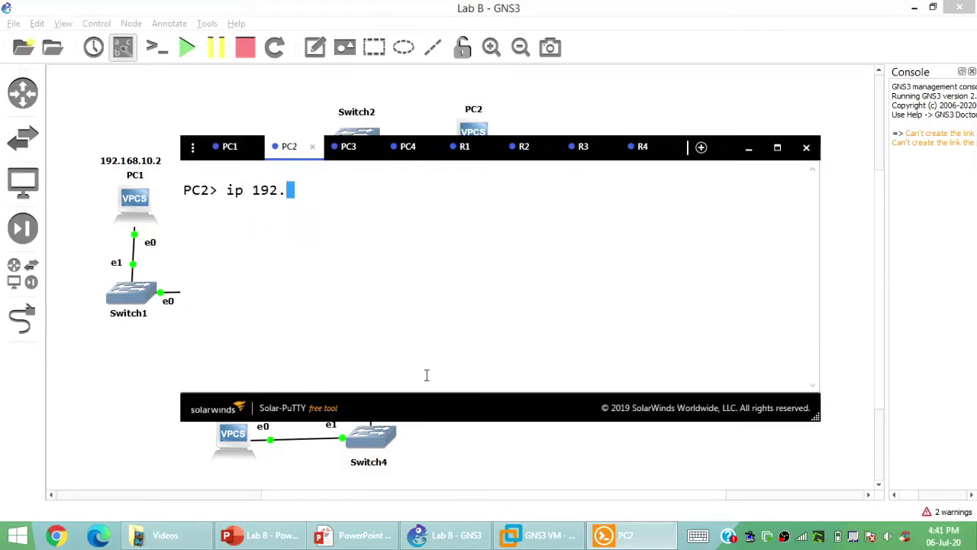
left_click_drag(427, 400, 422, 457)
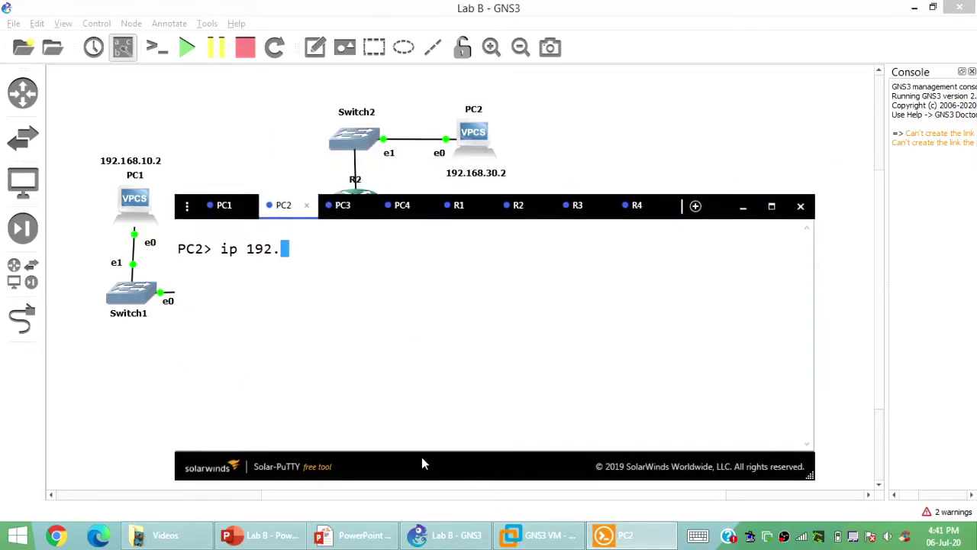
type("168.30.2/24")
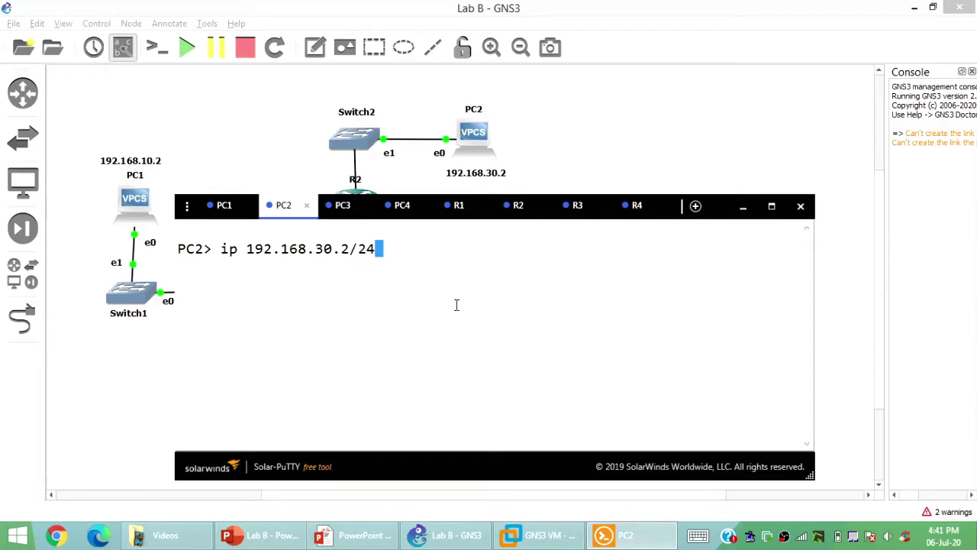
type(" 192.")
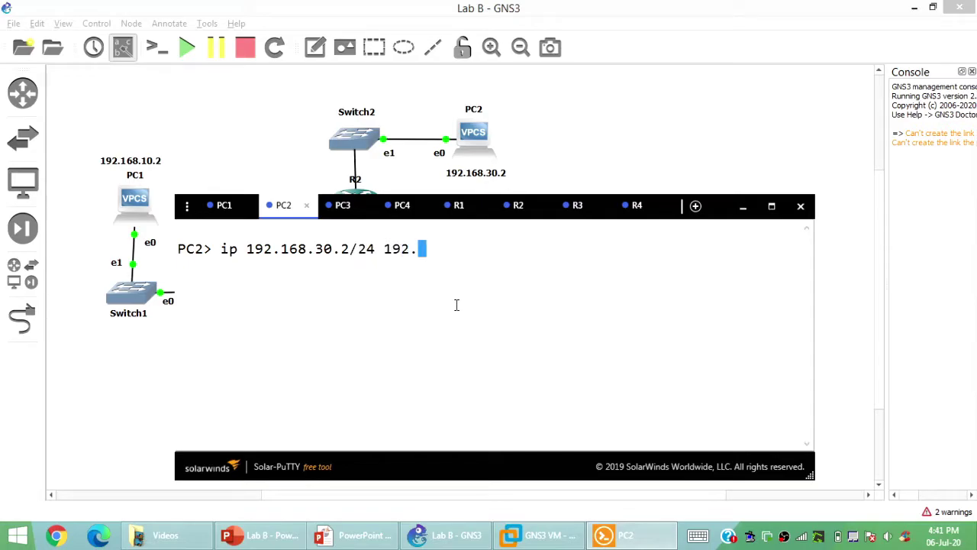
type("19")
type("8.30.1")
key("Return")
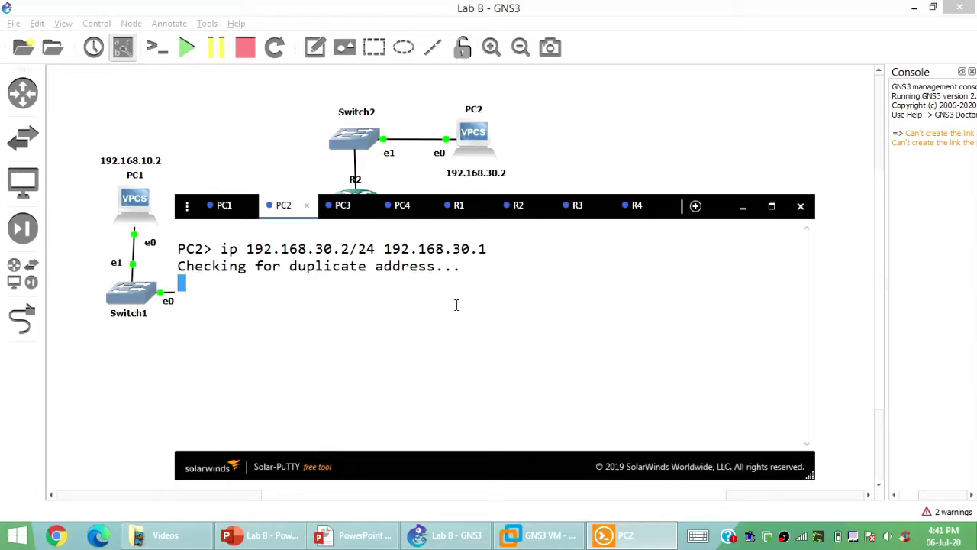
type("save")
key("Return")
Move the console window up and, in PC3's console, assign 192.168.50.2/24 with gateway 192.168.50.1 and save the configuration.
left_click_drag(465, 473, 364, 325)
left_click(241, 61)
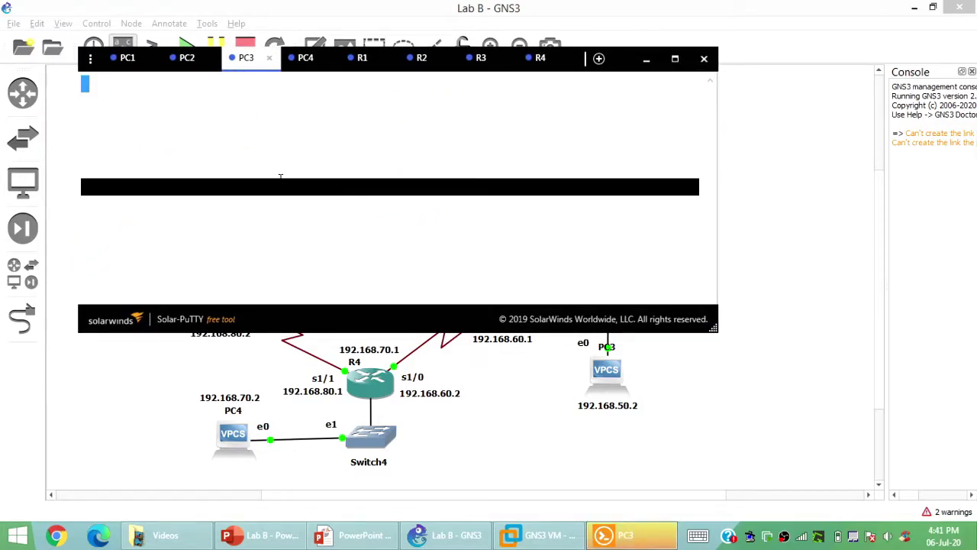
type("ip 1")
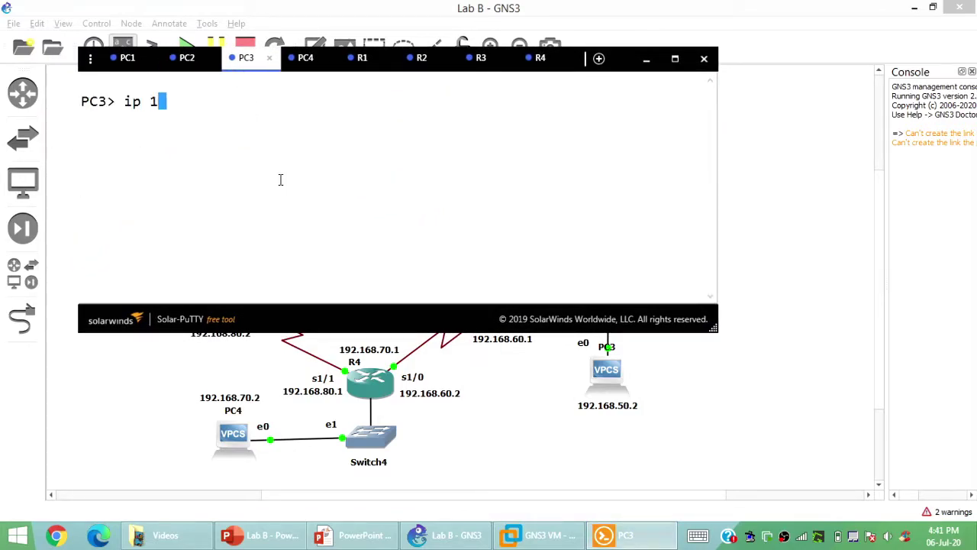
type("92.168.50.")
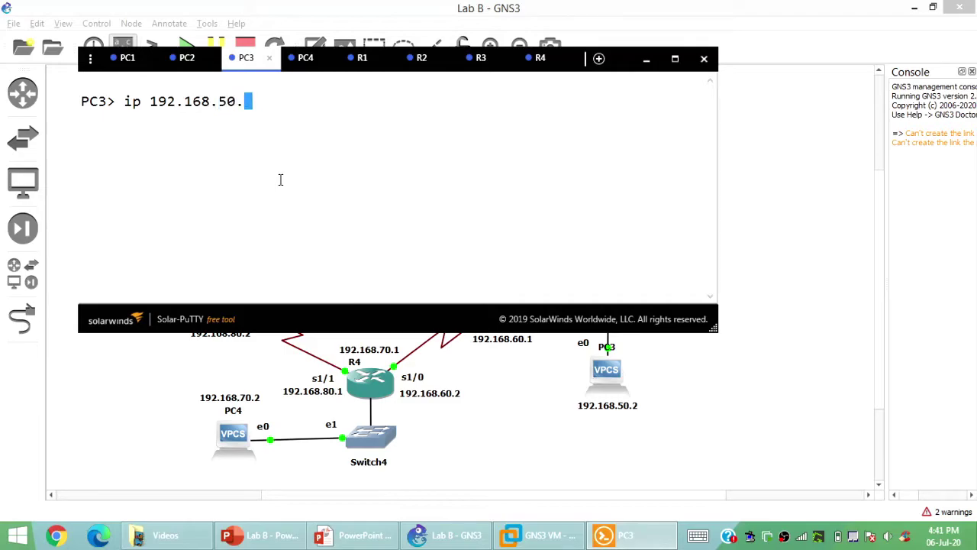
type("2/24 192.168.")
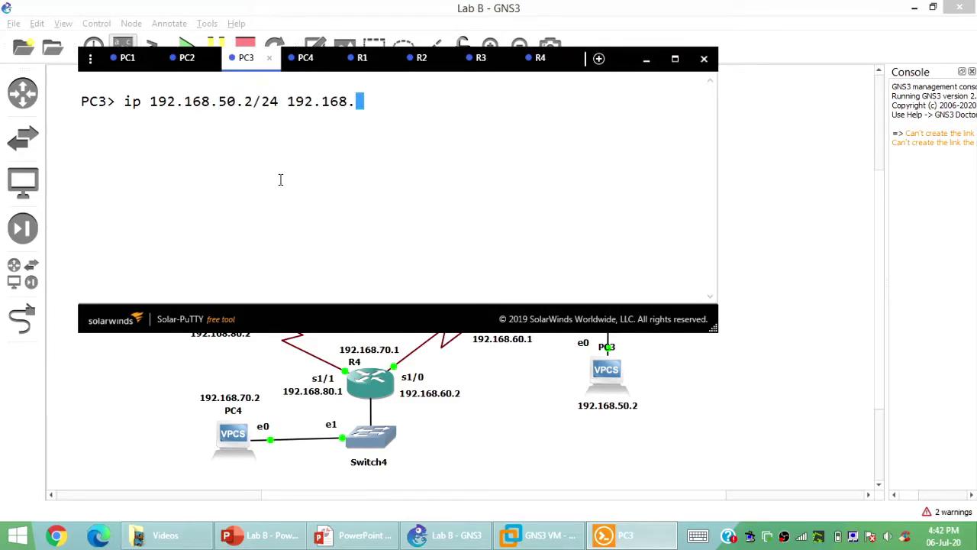
type("50.1")
key("Return")
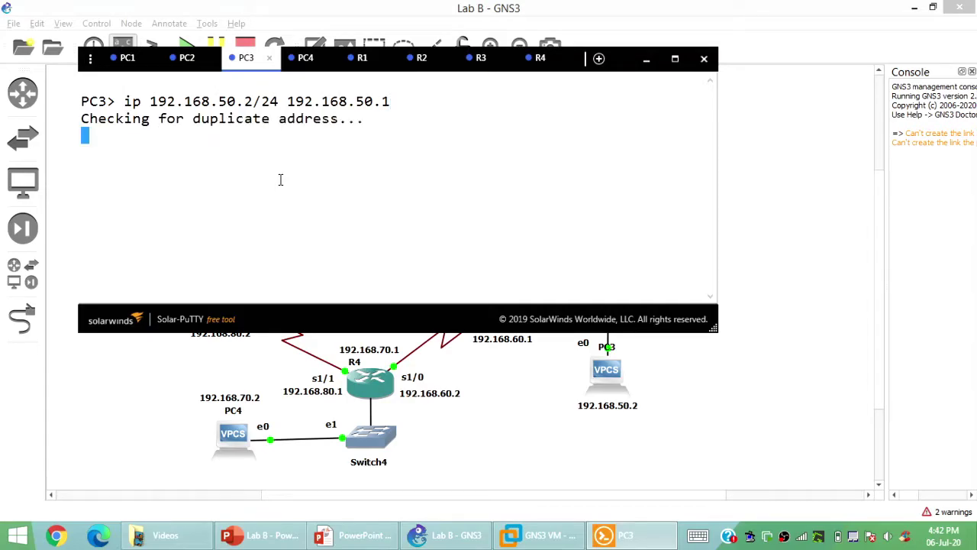
type("sa")
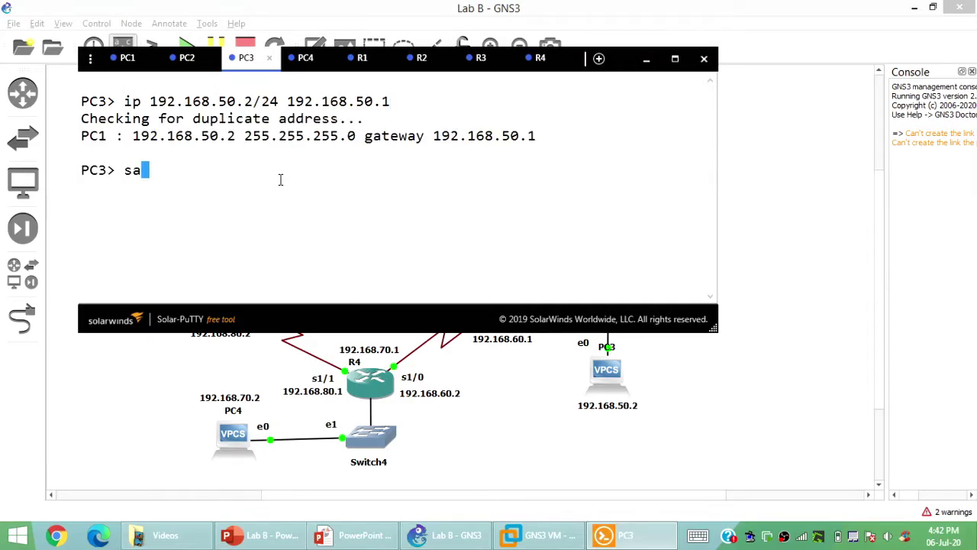
key("Return")
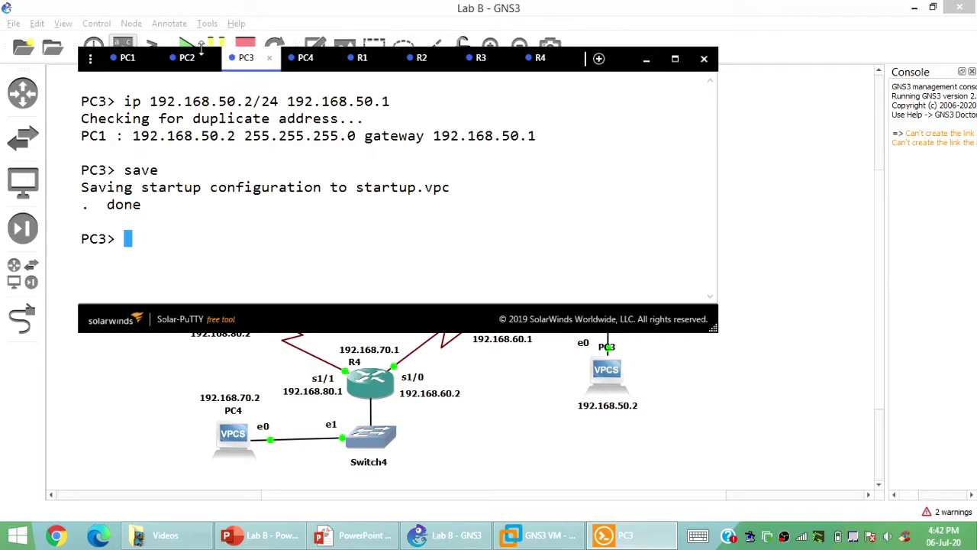
In PC4's console, assign the address 192.168.70.2/24 with gateway 192.168.70.1 and save the configuration.
left_click(305, 58)
type("ip 192.168.70.2 2")
key("BackSpace")
key("BackSpace")
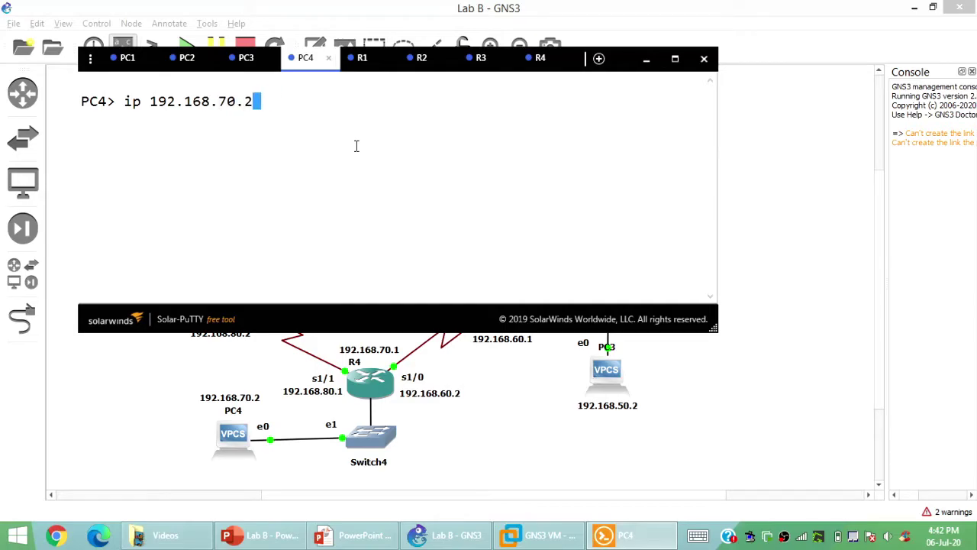
type("/24 192.1")
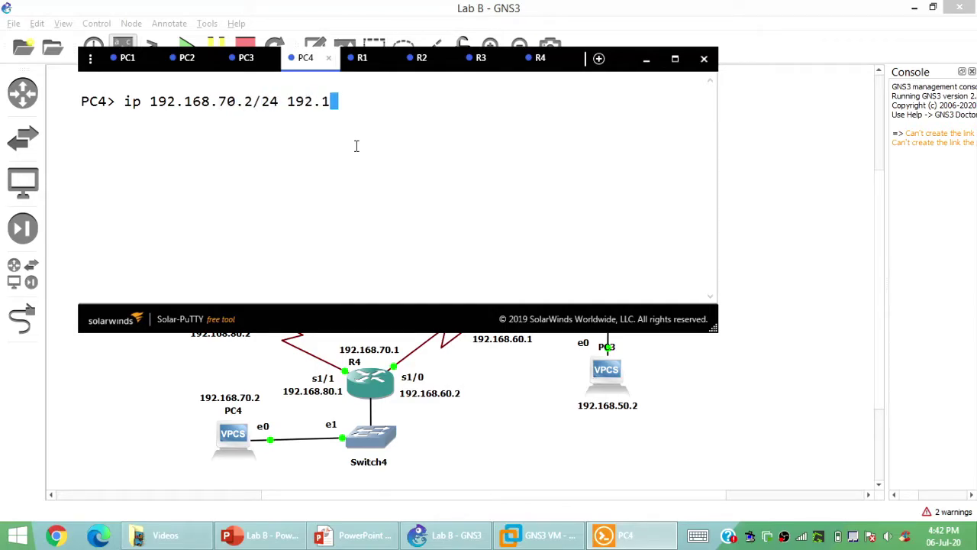
type("68.70.1")
key("Return")
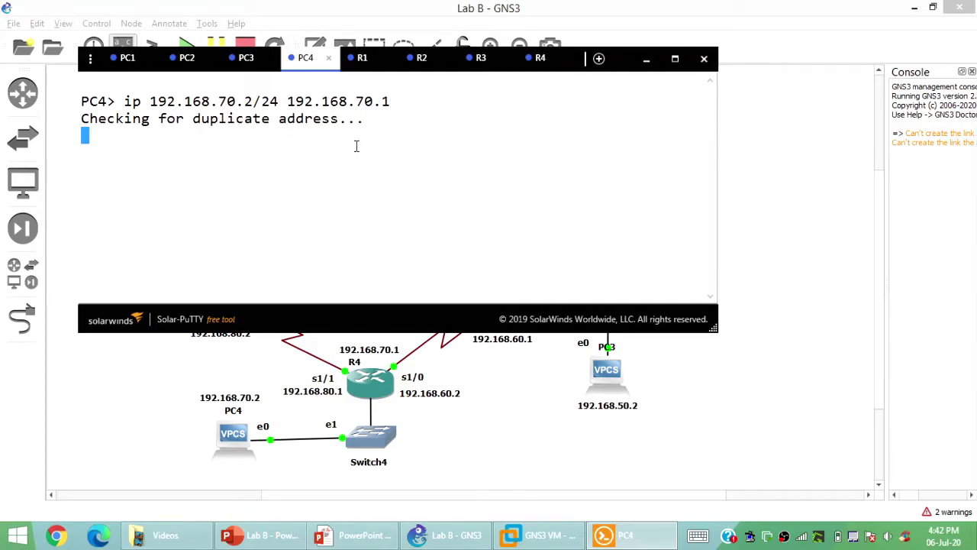
type("s")
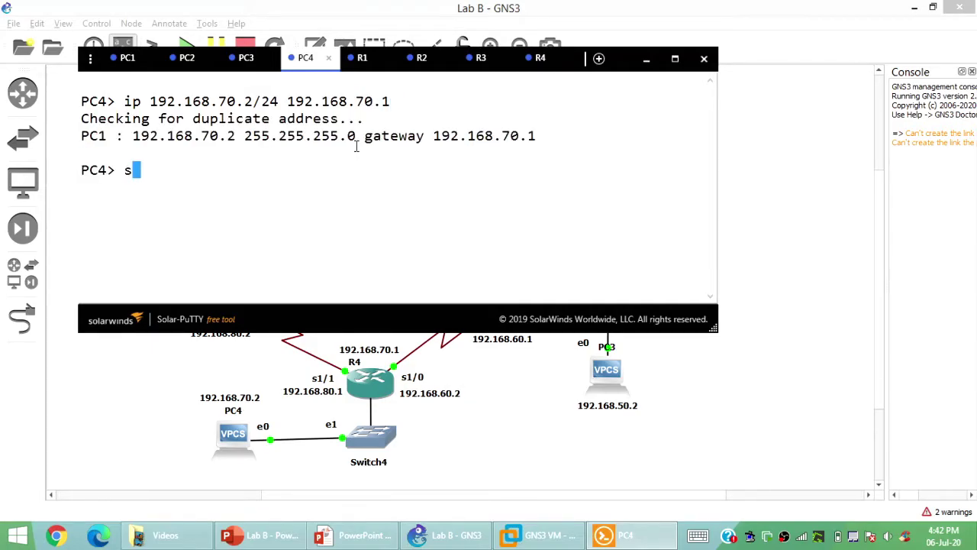
type("ave")
key("Return")
Move the console window off R1 and review the assigned addresses in the consoles of PC1 through PC4.
left_click_drag(322, 319, 477, 361)
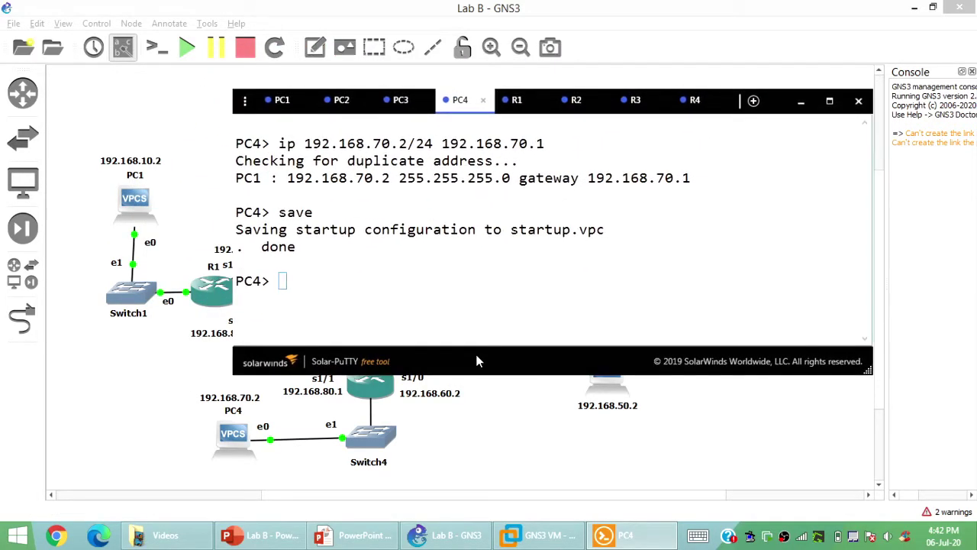
left_click(278, 100)
left_click_drag(356, 216, 381, 215)
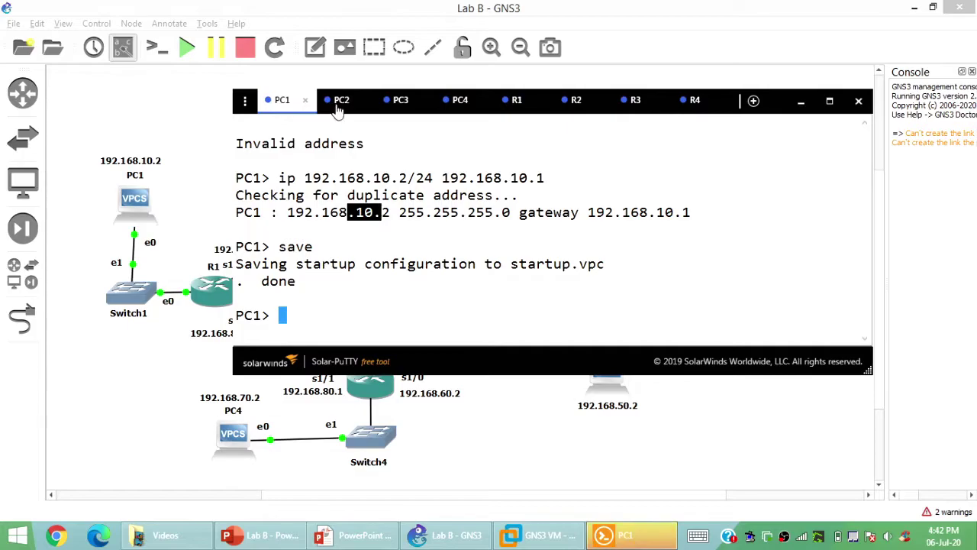
left_click(342, 100)
left_click(401, 100)
left_click_drag(356, 178, 382, 178)
left_click(458, 100)
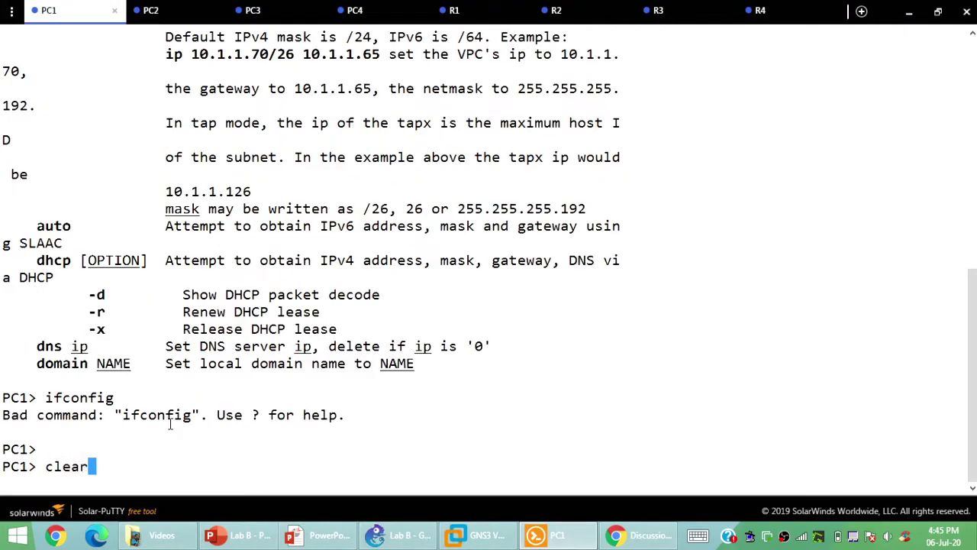
In PC1's console, run clear and display the IP settings with show ip, checking the gateway line.
key("Return")
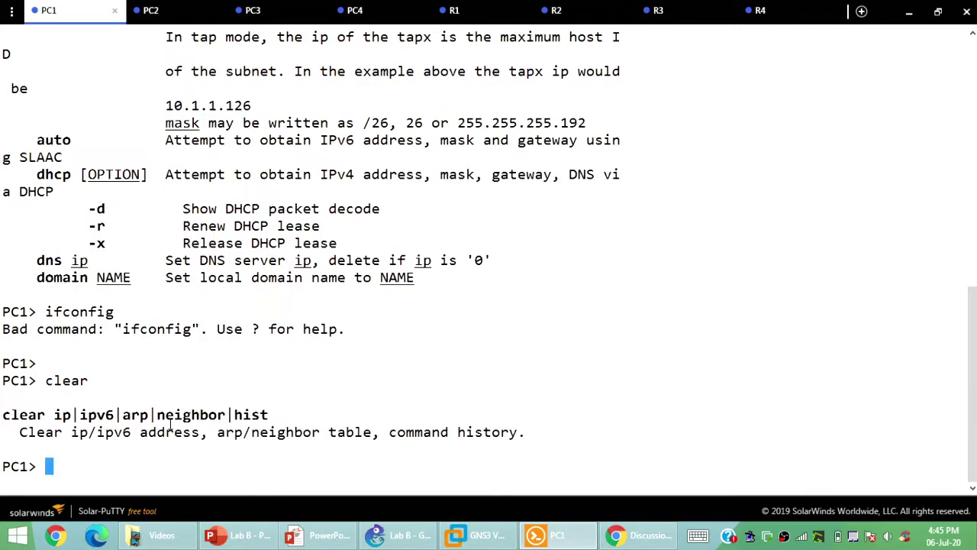
type("show ip")
key("Return")
left_click_drag(158, 346, 962, 347)
Display the IP settings of PC2, PC3 and PC4 with show ip in each console.
left_click(150, 10)
type("show ")
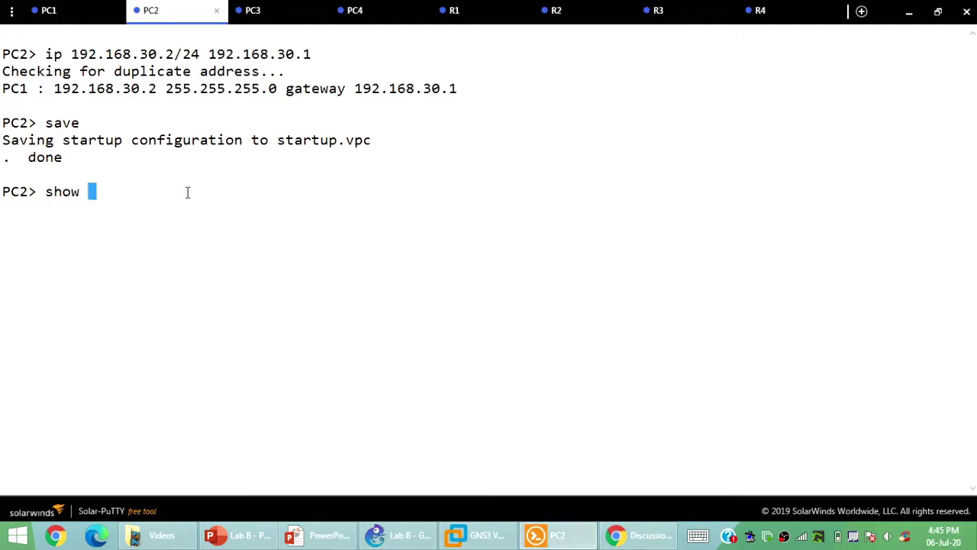
type("ip")
key("Return")
left_click(258, 9)
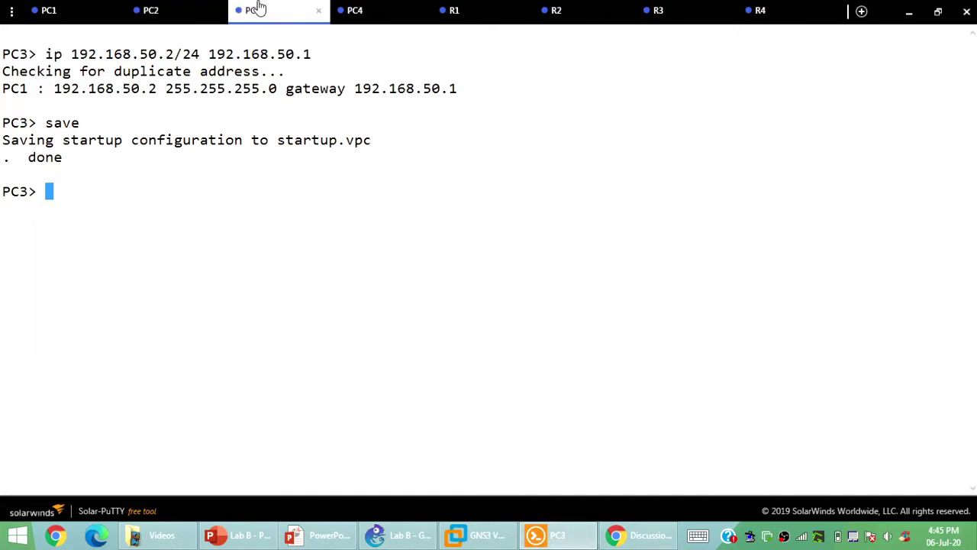
type("show ip")
key("Return")
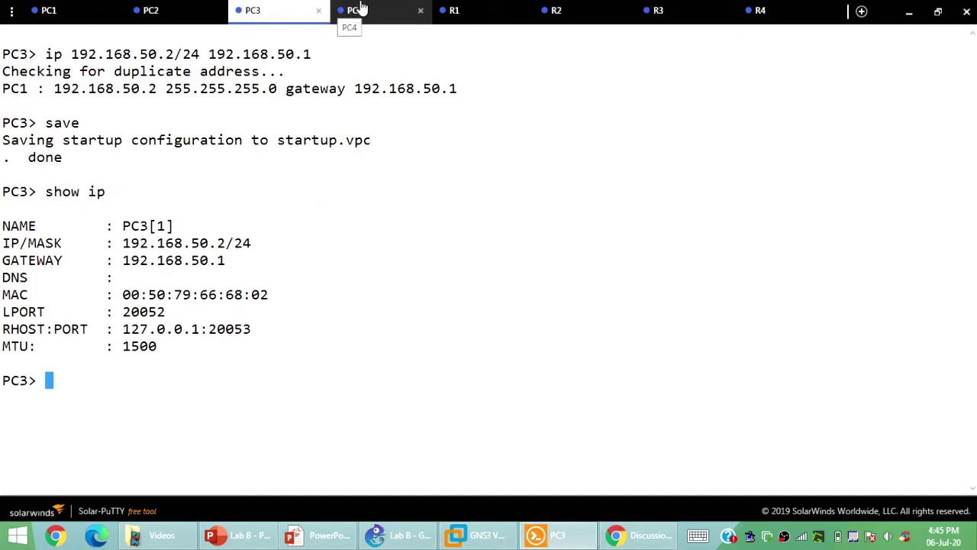
left_click(361, 9)
type("show ip")
key("Return")
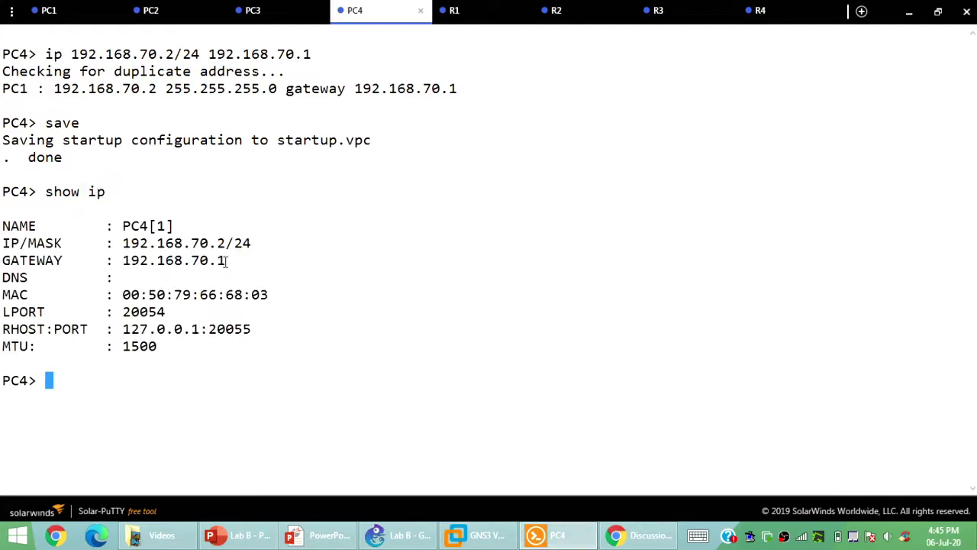
Compare the show ip address and gateway entries across the consoles of PC1 through PC4.
left_click(214, 11)
left_click(121, 8)
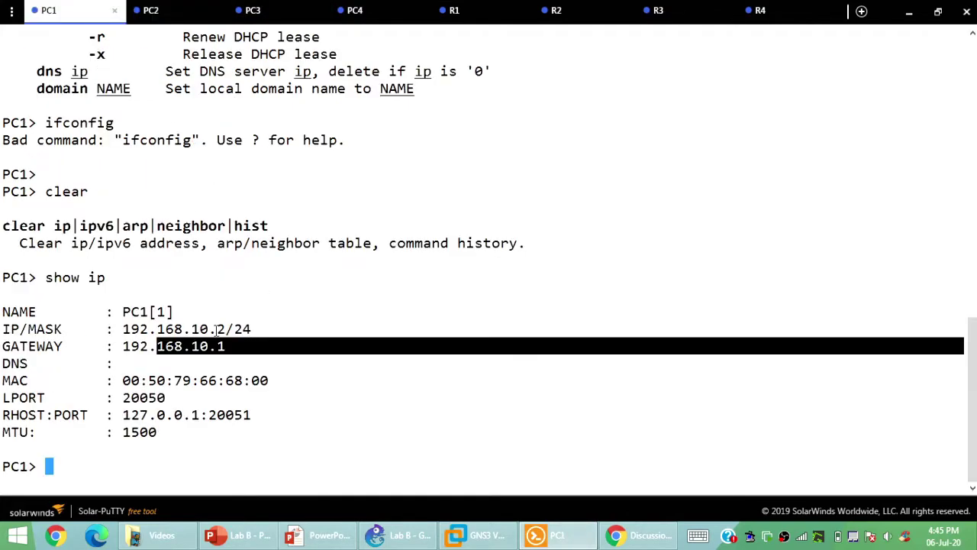
left_click(177, 11)
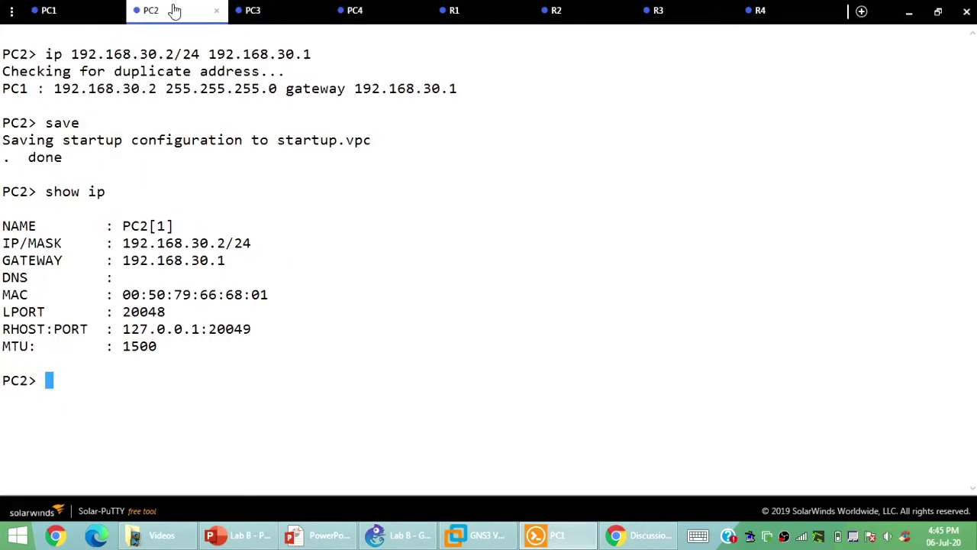
left_click(283, 9)
left_click(368, 7)
Close the consoles of PC4, PC3, PC2 and PC1, keeping only the router consoles open.
left_click(420, 10)
left_click(360, 10)
left_click(283, 11)
left_click(154, 11)
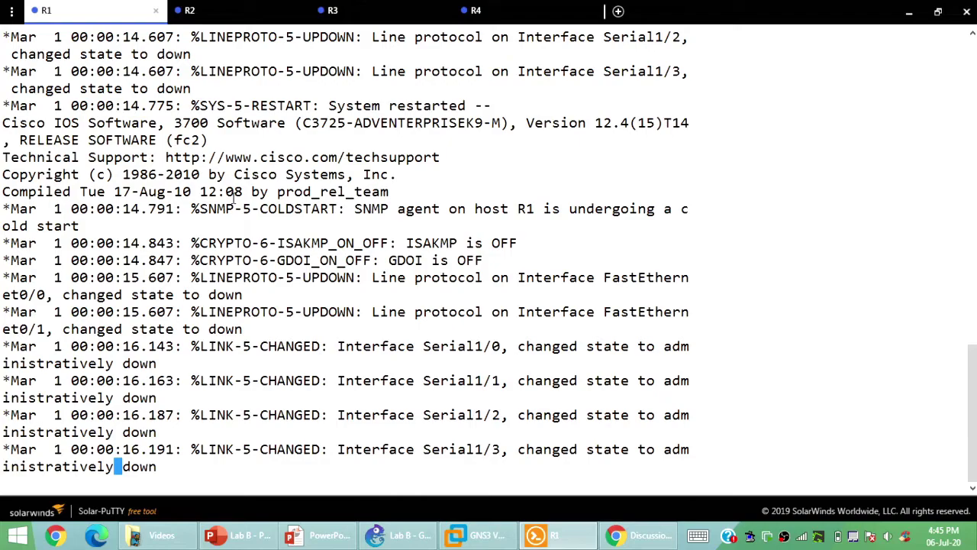
Enter global configuration mode on R1 with config t and list its interfaces with do show ip int brief.
key("Return")
key("Return")
key("Return")
type("config t")
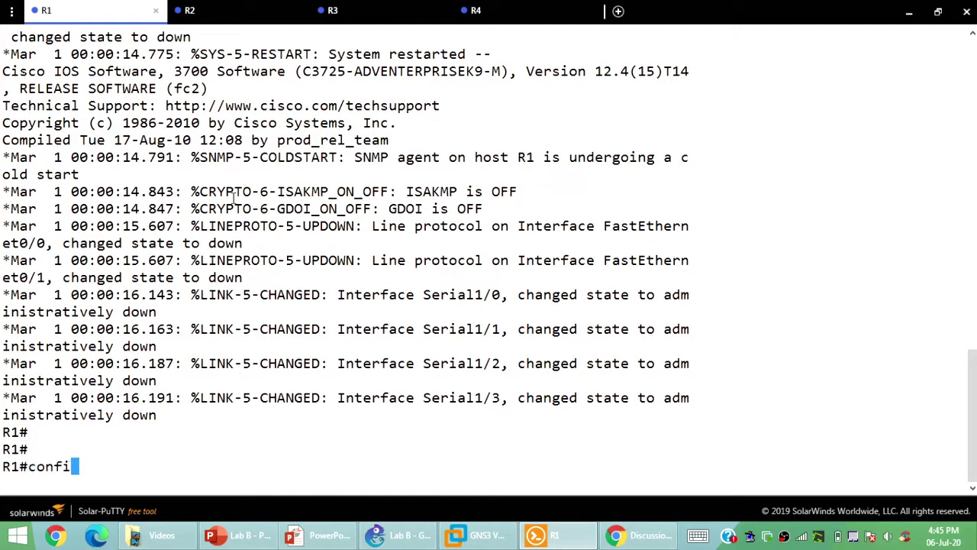
key("Return")
type("show ip int brief")
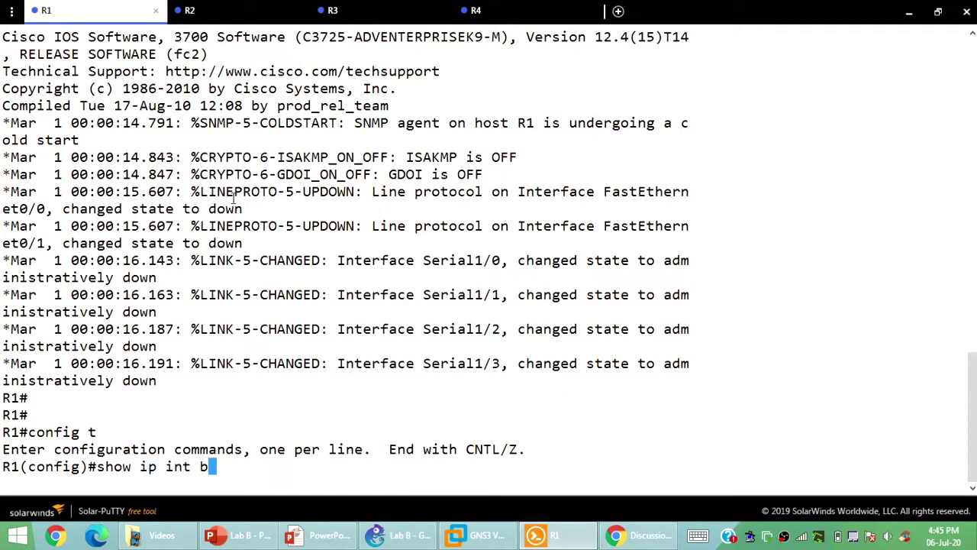
key("Return")
type("do show ip int brief")
key("Return")
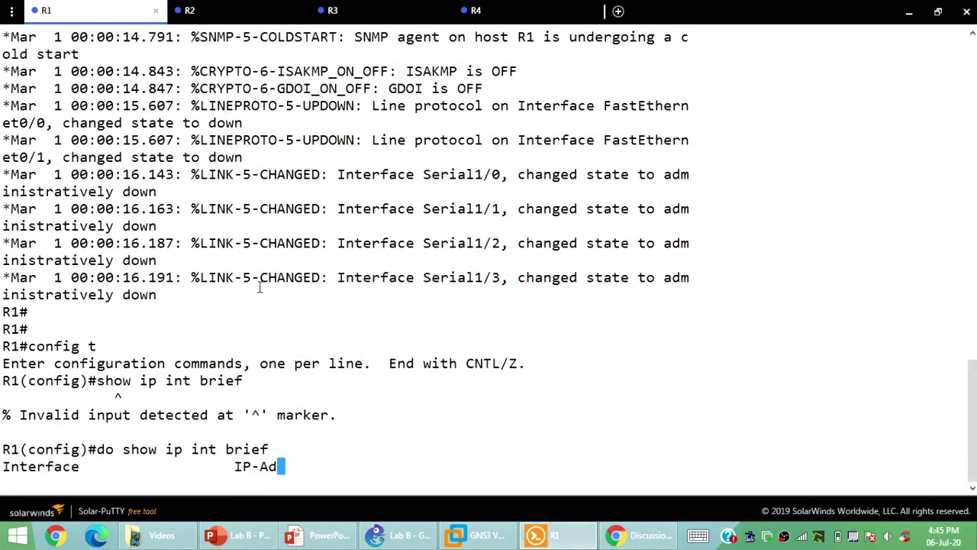
Enter global configuration mode on R2 with config t and list its interfaces with do show ip int brief.
left_click(220, 10)
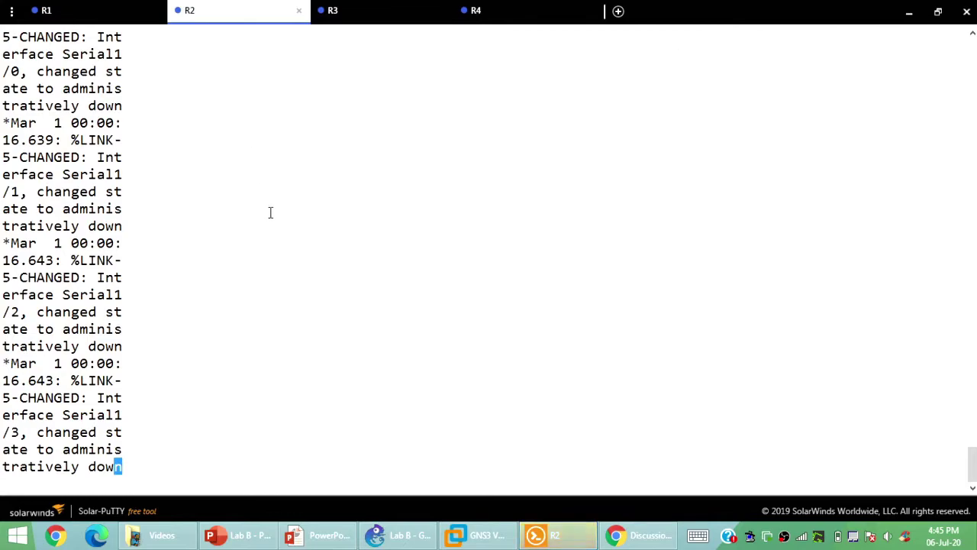
key("Return")
key("Return")
type("config t")
key("Return")
type("do show ip int b")
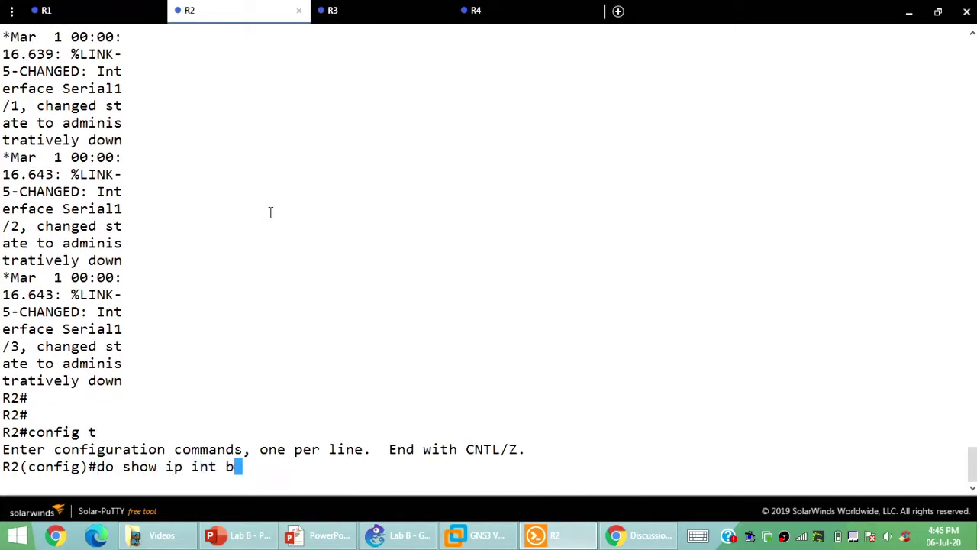
type("rief")
key("Return")
Enter global configuration mode on R3 with config t and list its interfaces with do show ip int brief.
left_click(435, 9)
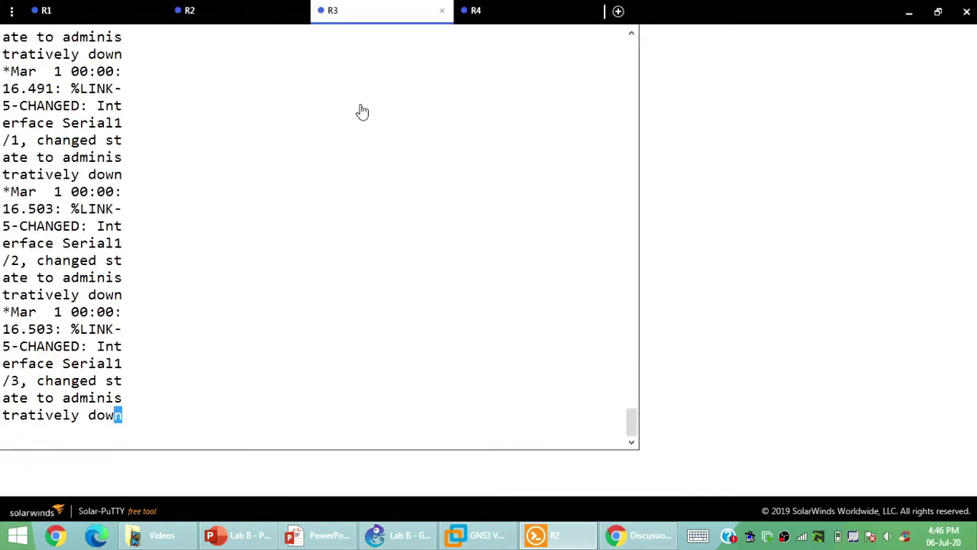
key("Return")
key("Return")
type("config t")
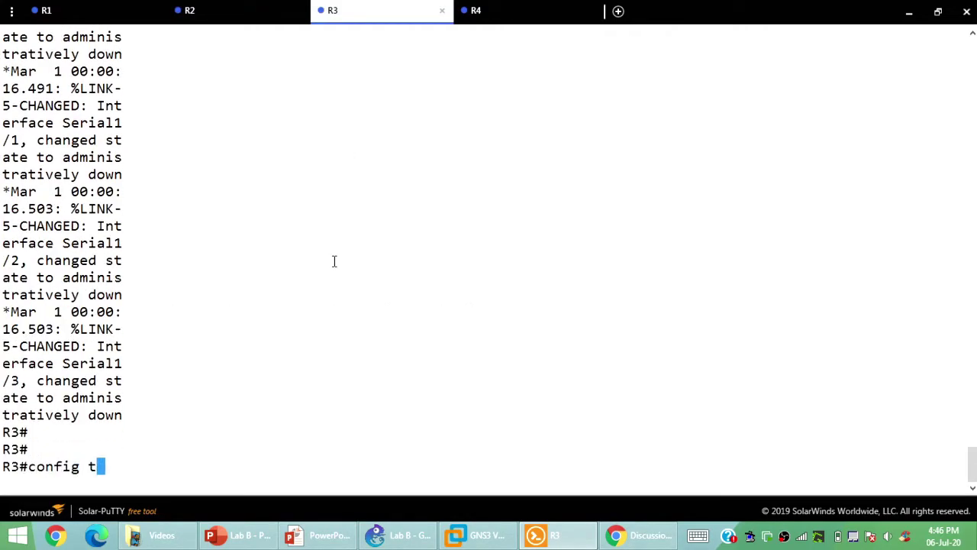
key("Return")
type("do show ip int bri")
key("BackSpace")
key("BackSpace")
type("int brief")
key("Return")
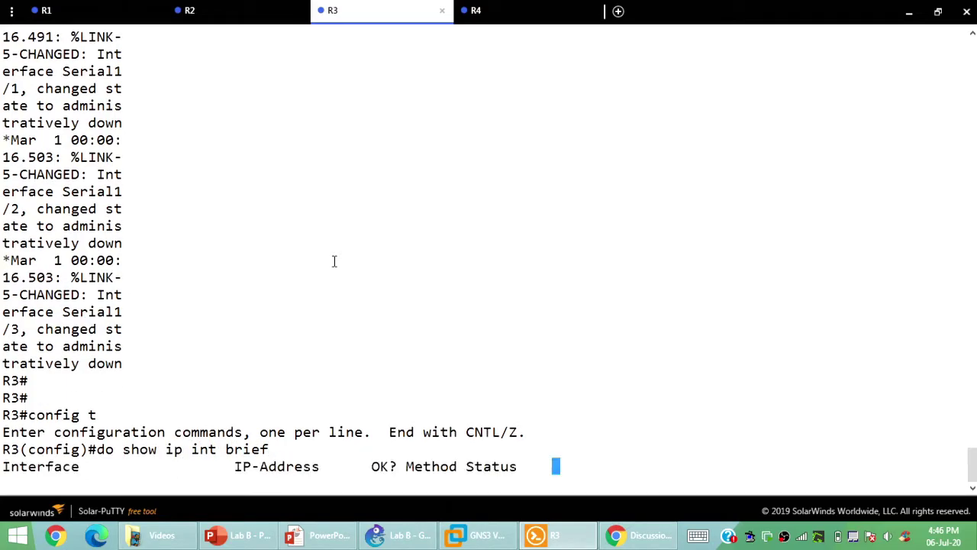
Enter global configuration mode on R4 with config t and list its interfaces with do show ip int brief.
left_click(517, 9)
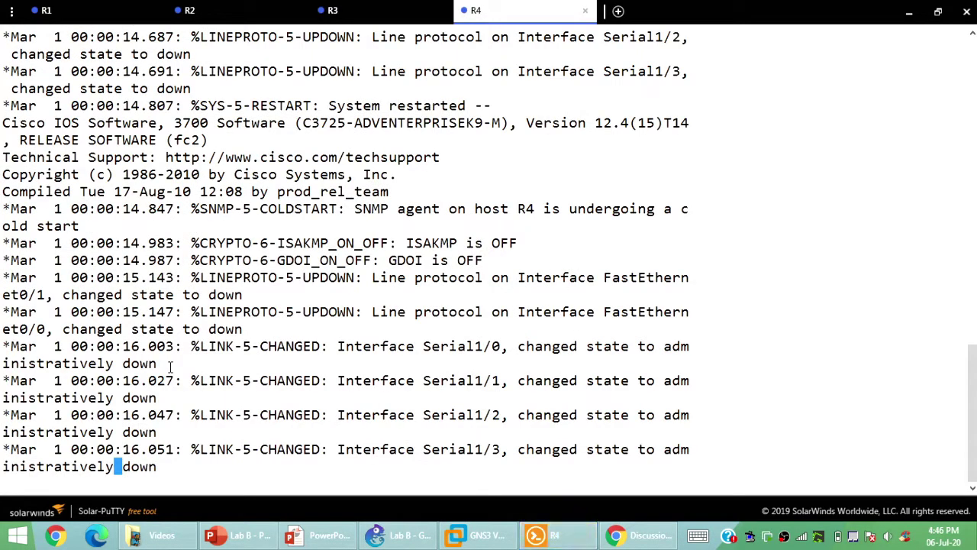
key("Return")
key("Return")
key("Return")
type("config t")
key("Return")
type("do show ip int brief")
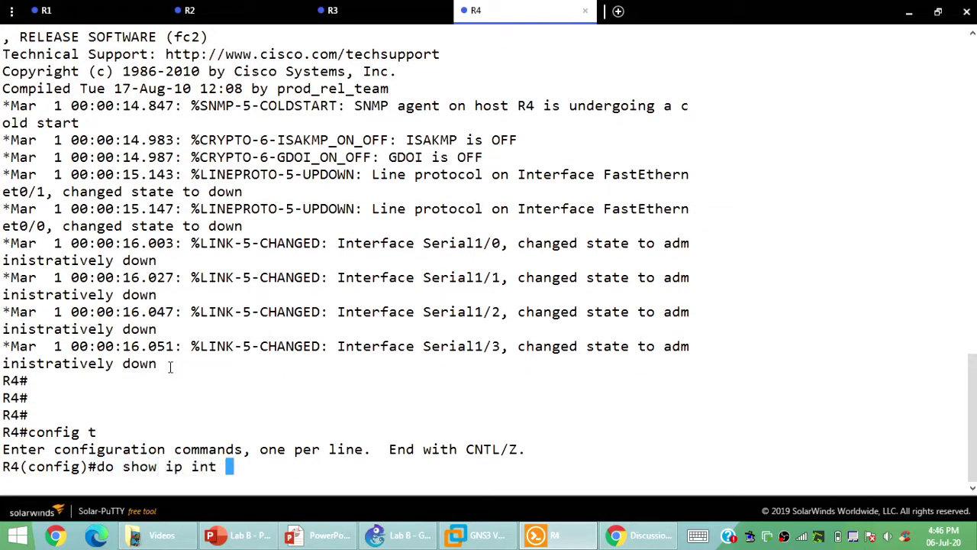
key("Return")
Shrink the console window and, on R1, assign fa0/0 the address 192.168.10.1 with mask 255.255.255.0 and enable it with no shut.
double_click(773, 20)
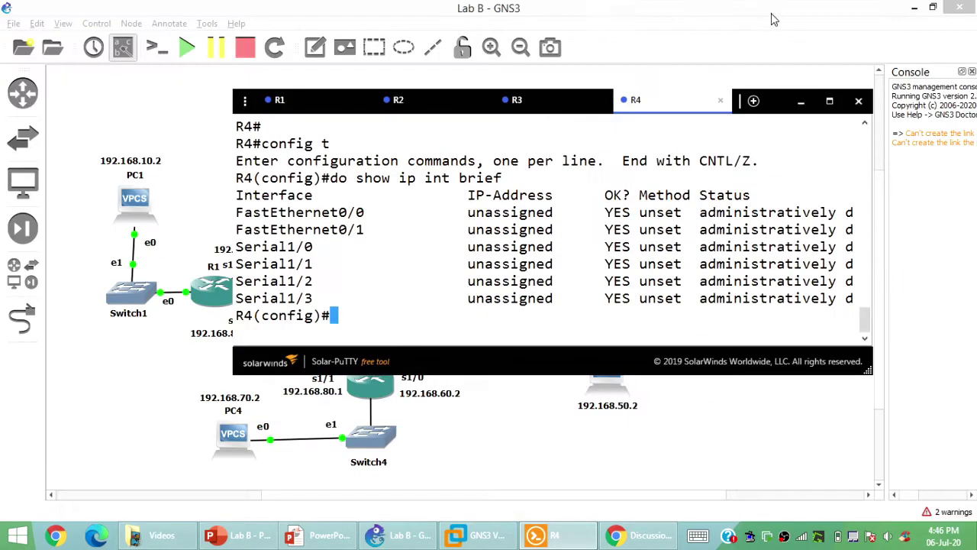
left_click_drag(376, 100, 425, 172)
left_click(420, 176)
type("int s")
key("BackSpace")
type("fa0/0")
key("Return")
type("i")
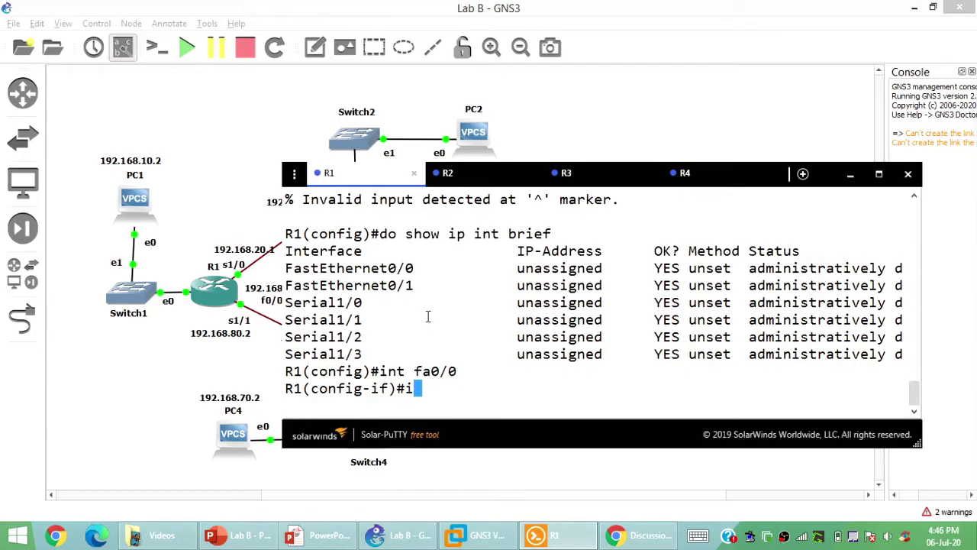
type("p address 192.168.10.1 255.255.255.0")
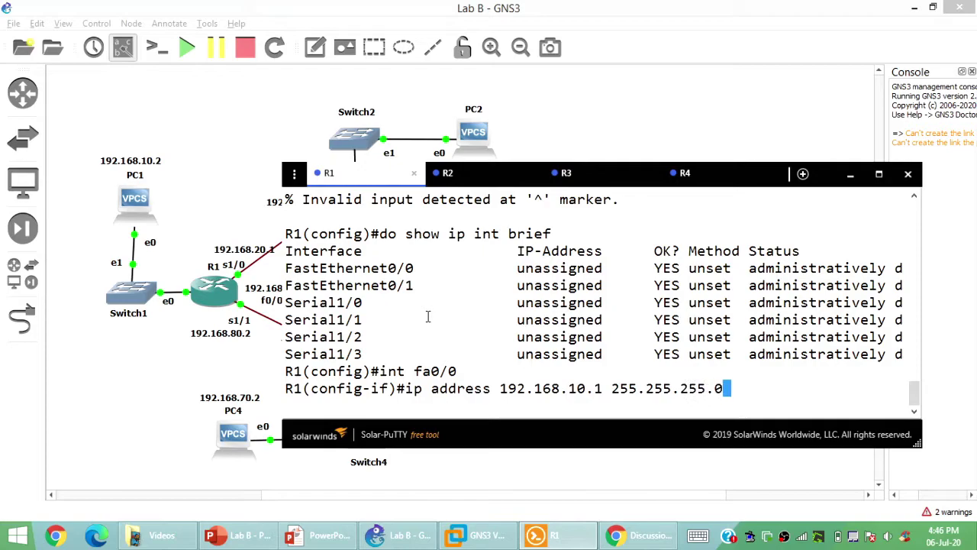
key("Return")
type("no shut")
key("Return")
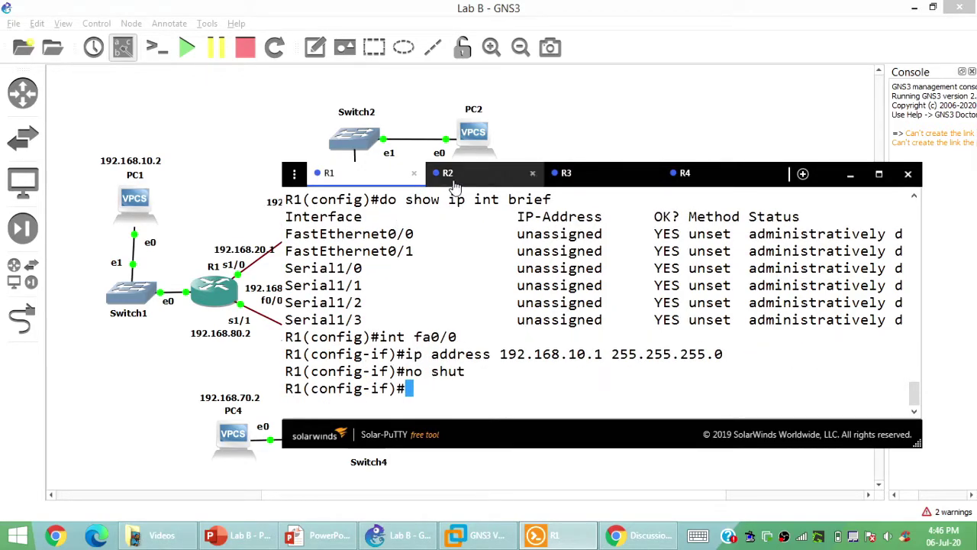
On R1, assign interface s1/0 the address 192.168.20.1 with mask 255.255.255.0 and enable it with no shut.
type("int s1/")
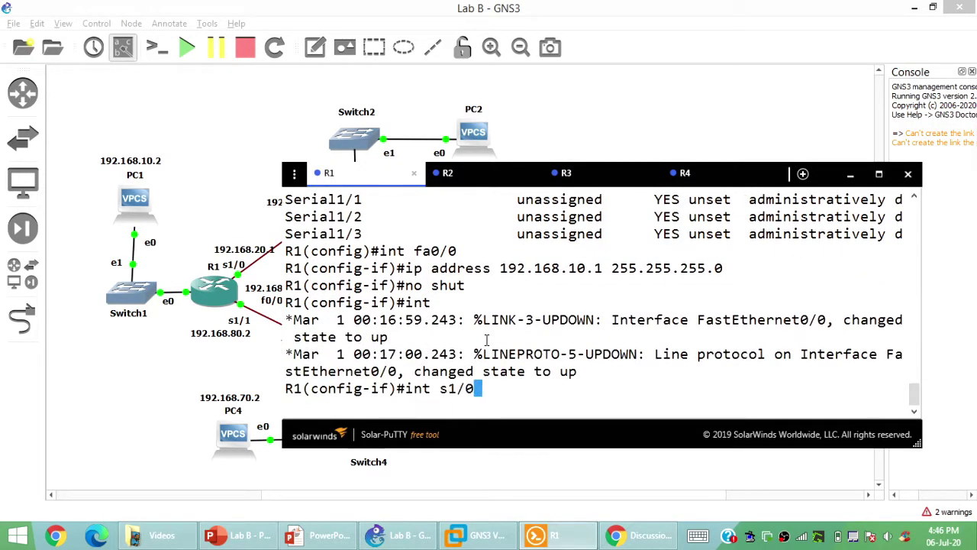
type("0")
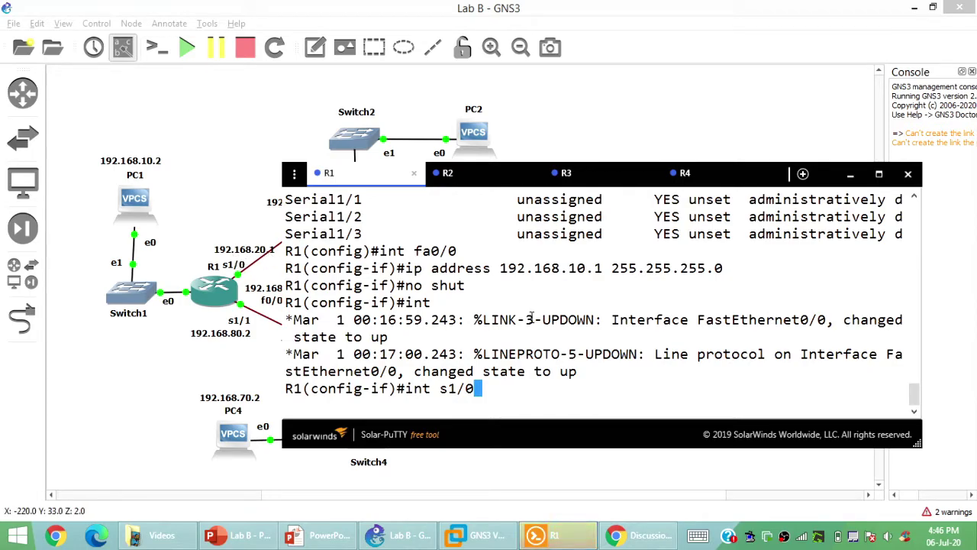
key("Return")
type("ip address 192.168.20.1 2")
type("55.255.255.0")
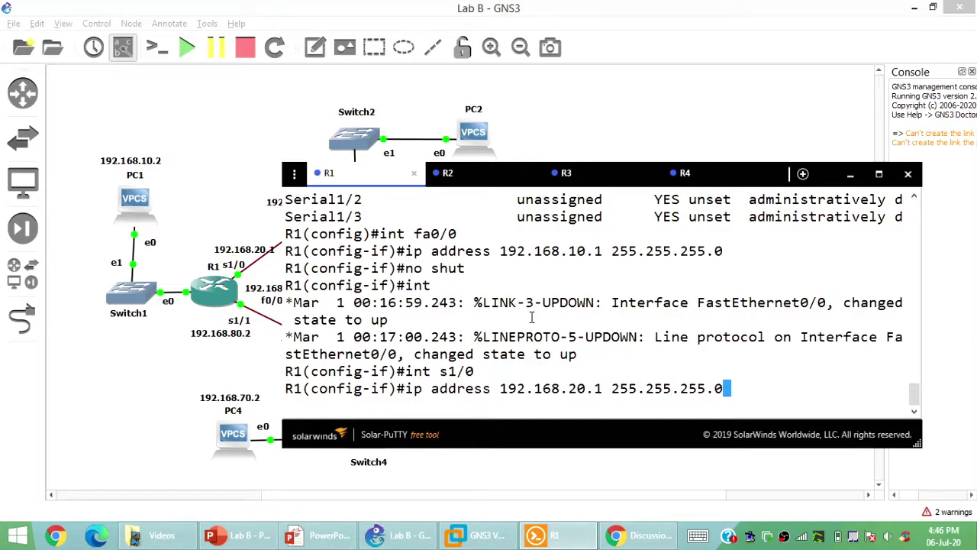
key("Return")
type("no shut")
key("Return")
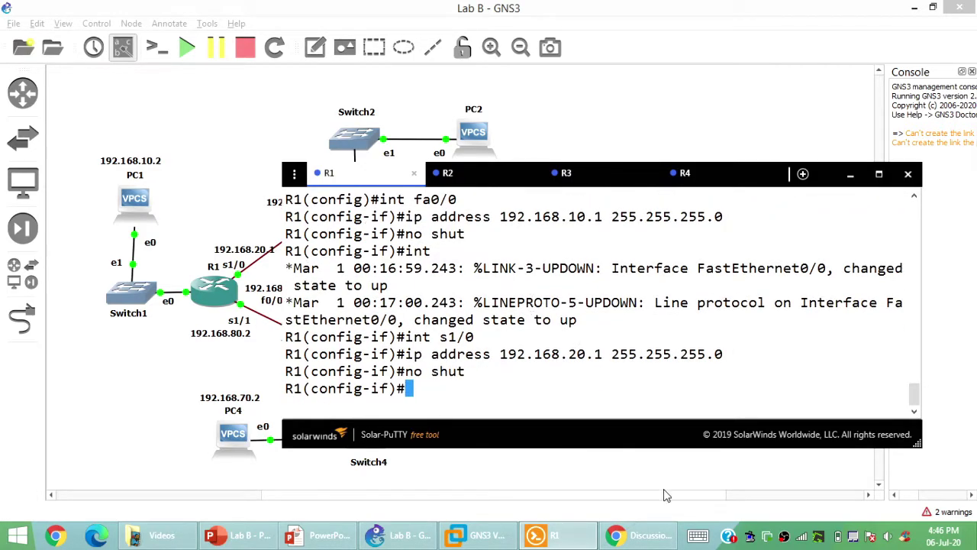
On R1, assign interface s1/1 the address 192.168.80.2 with mask 255.255.255.0 and enable it with no shut.
type("int s1/1")
key("Return")
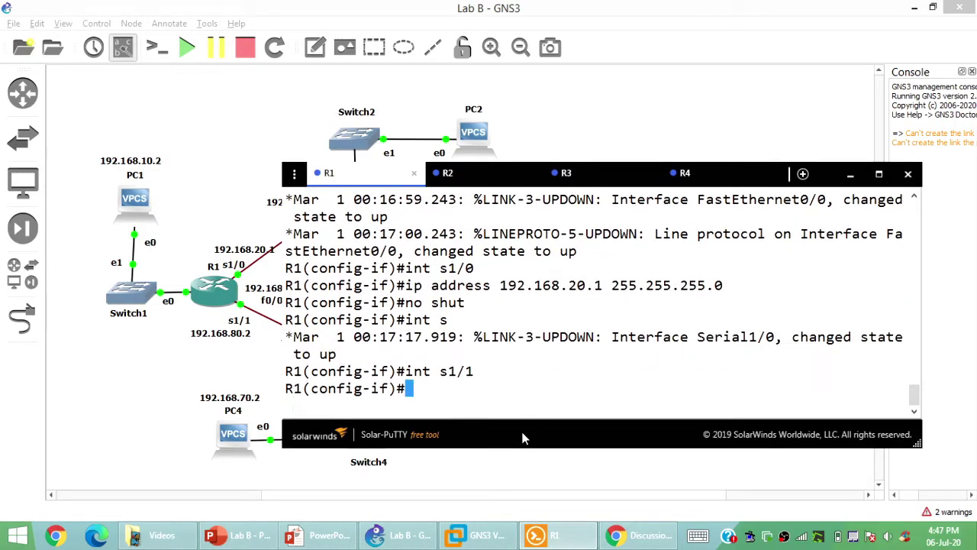
type("ip address 191.")
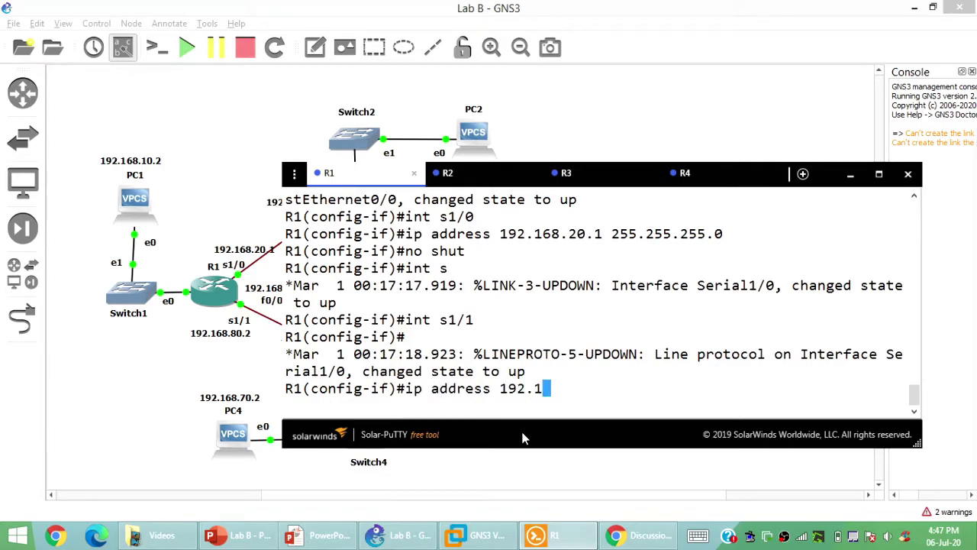
type("168.80.2 255.255.255.0")
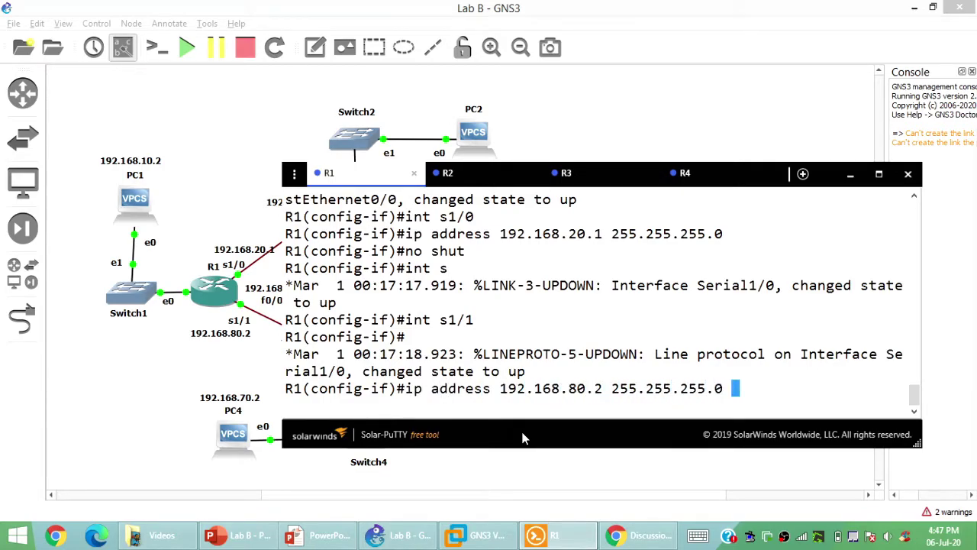
key("Return")
type("no shut")
key("Return")
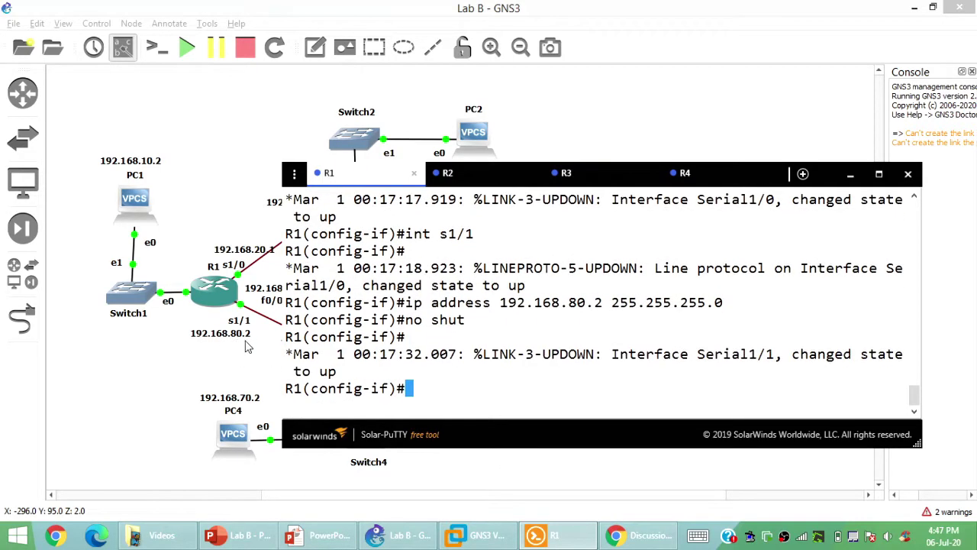
Switch to R2, assign interface fa0/0 the address 192.168.30.1 with mask 255.255.255.0 and enable it with no shut.
left_click_drag(570, 442, 410, 486)
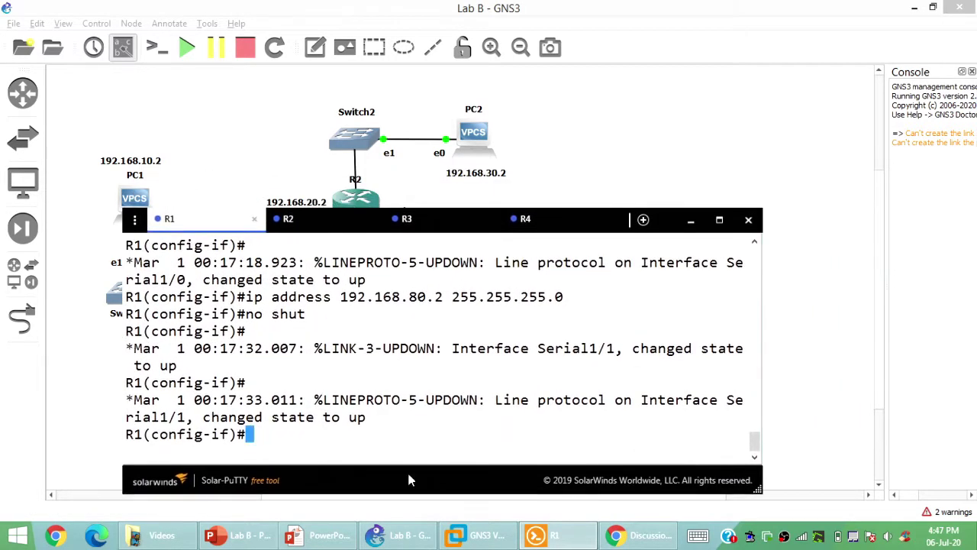
left_click(288, 219)
key("Return")
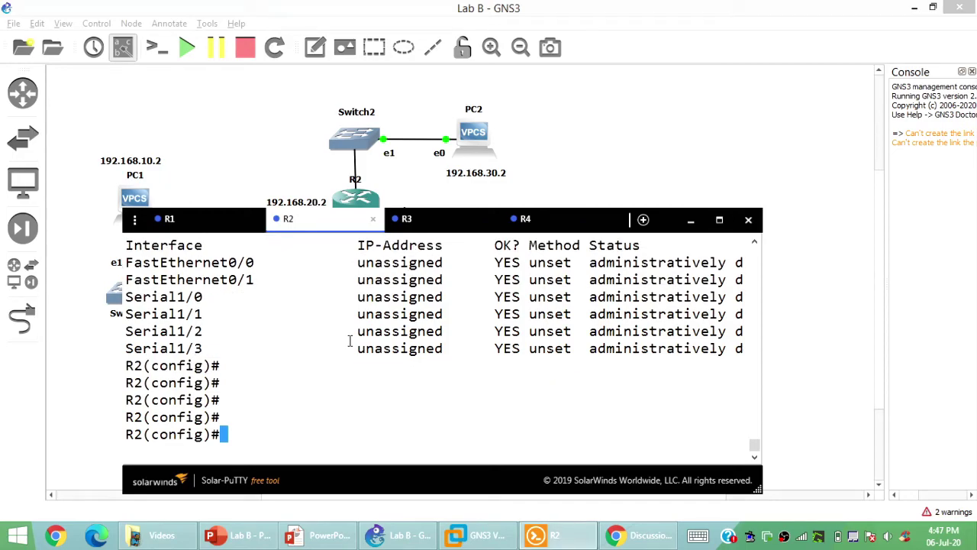
type("int fa0/0")
key("Return")
type("ip address 192.168.30.1")
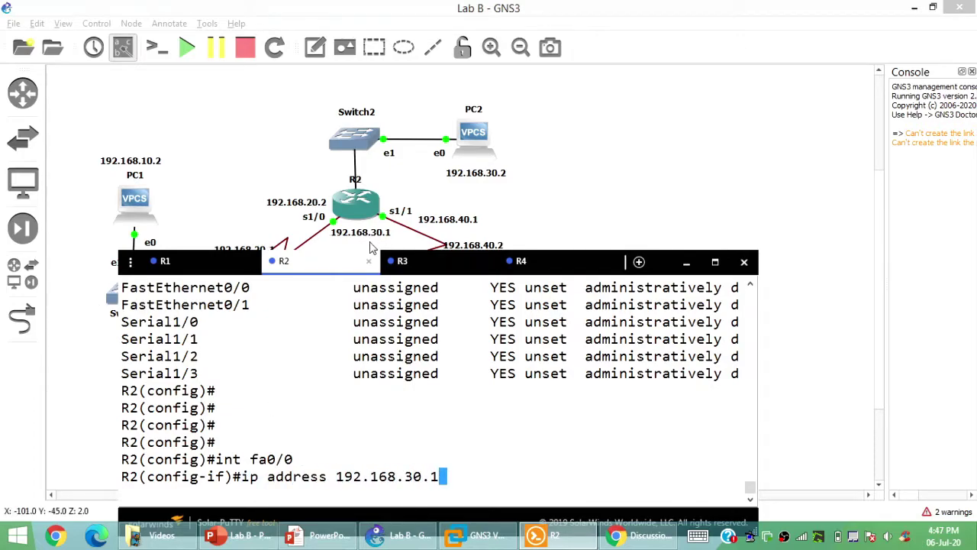
type(" 255.255.255.0")
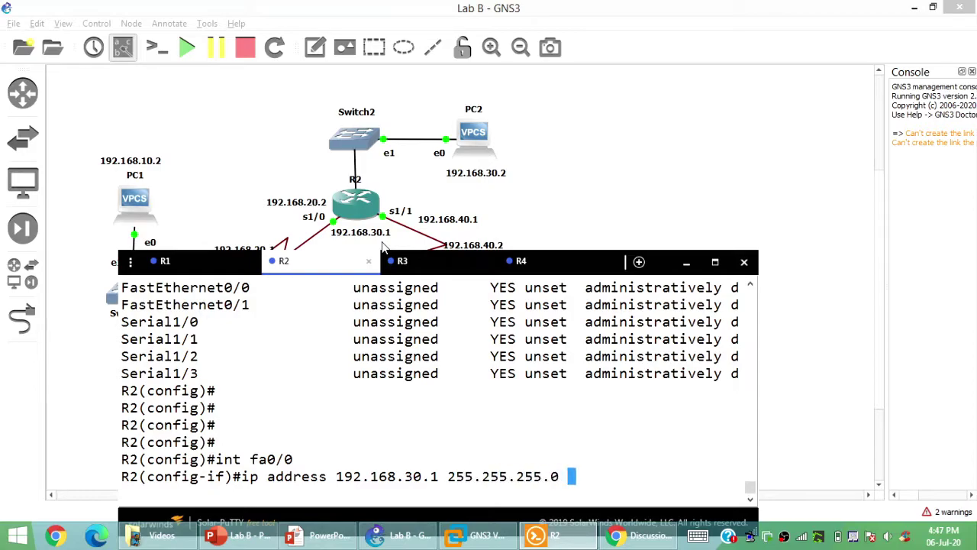
key("Return")
type("no shut")
key("Return")
On R2, assign interface s1/0 the address 192.168.20.2 with mask 255.255.255.0 and enable it with no shut.
type("int s1/1")
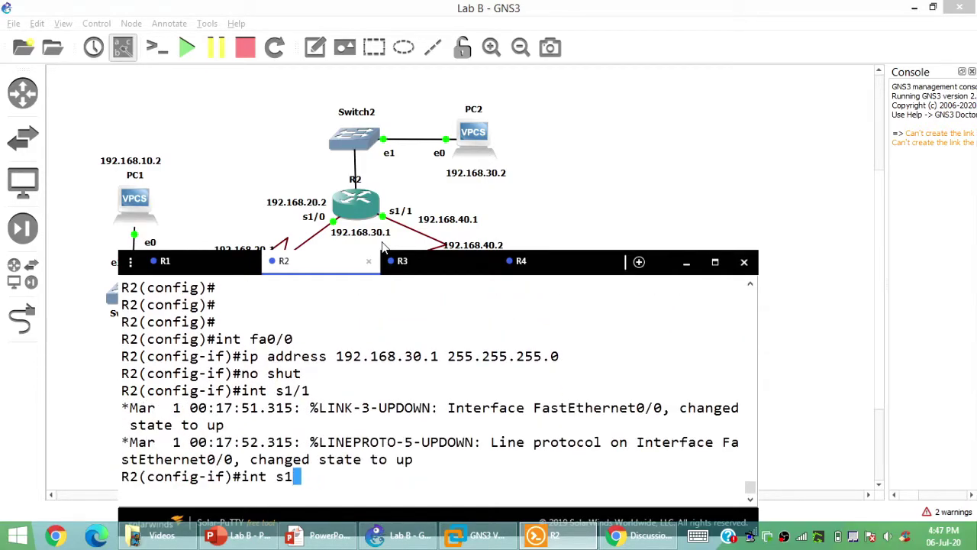
key("Return")
type("ip address 19")
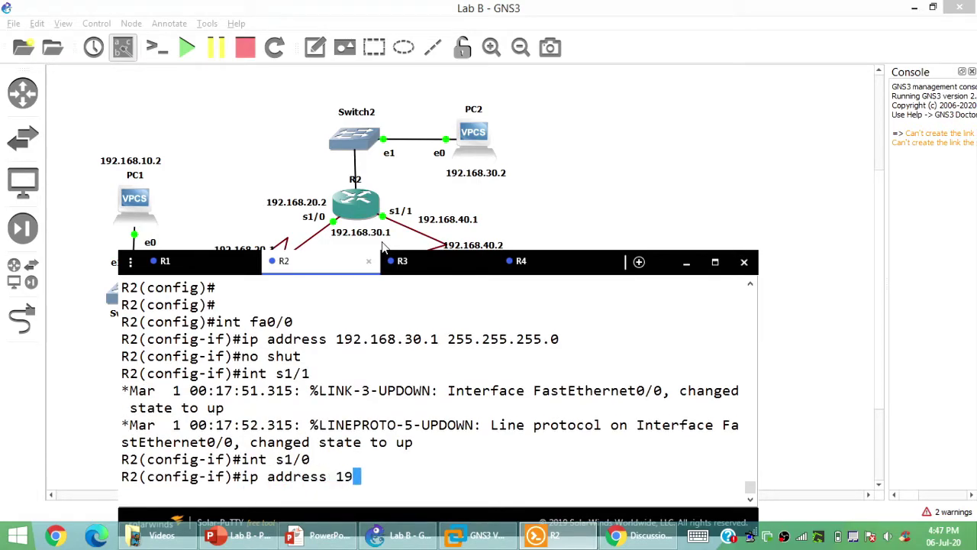
type("2.168.20.2 255.255.255.0")
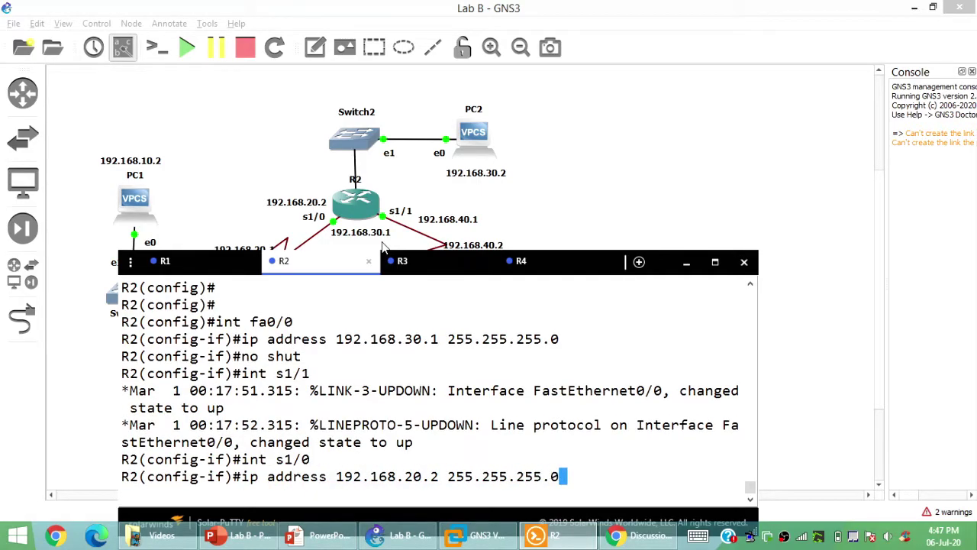
key("Return")
type("no shut")
key("Return")
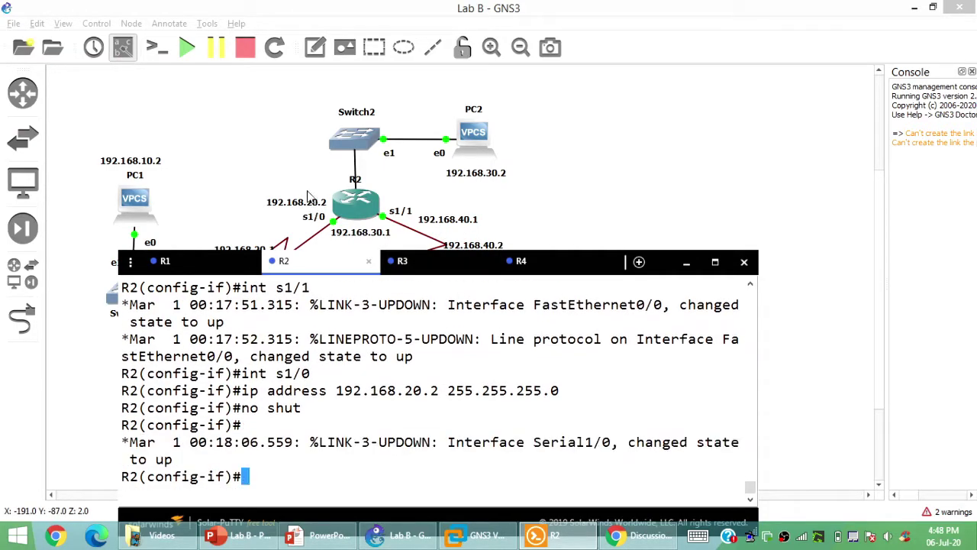
On R2, assign interface s1/1 the address 192.168.40.1 with mask 255.255.255.0 and enable it with no shut.
type("int s")
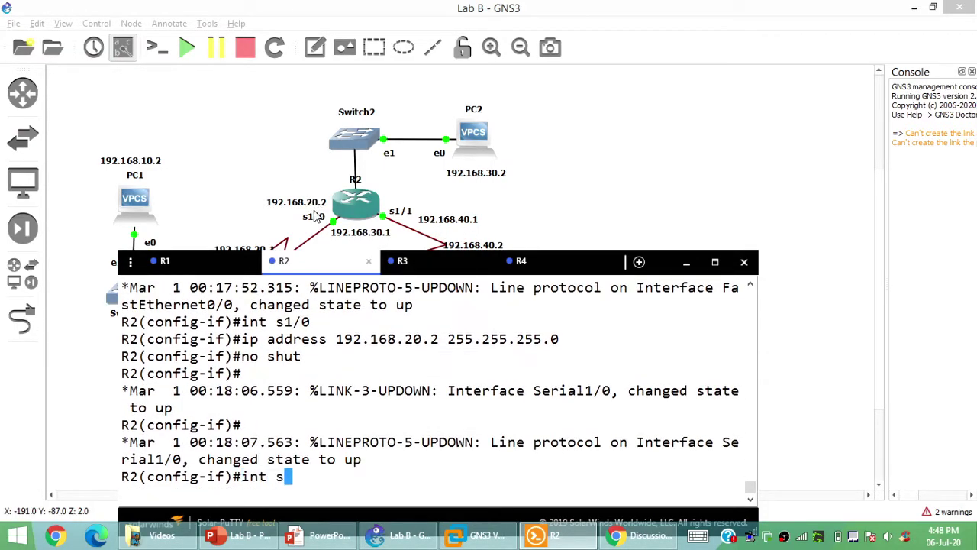
type("1/1")
key("Return")
type("ip address 1921")
key("BackSpace")
type(".15")
type("8.40")
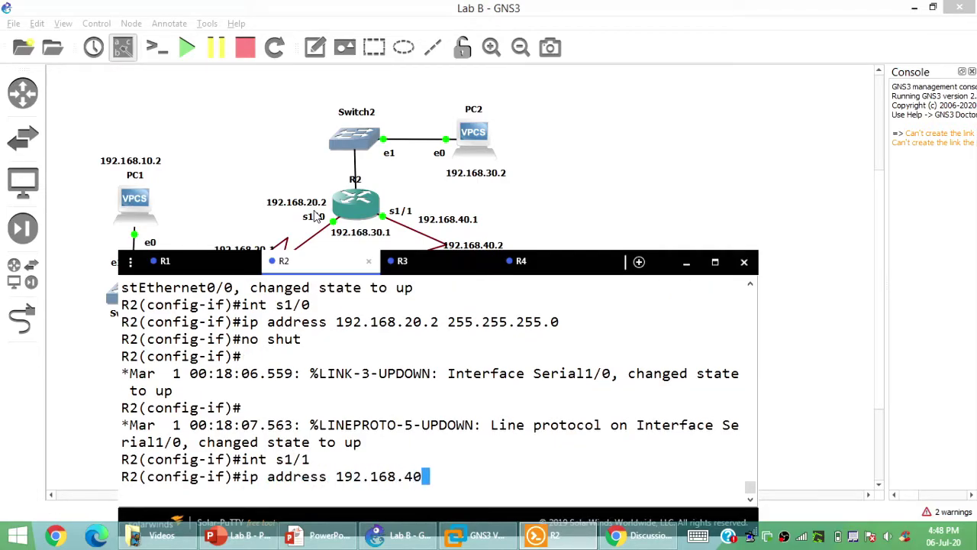
type(".1 255.255.255.0")
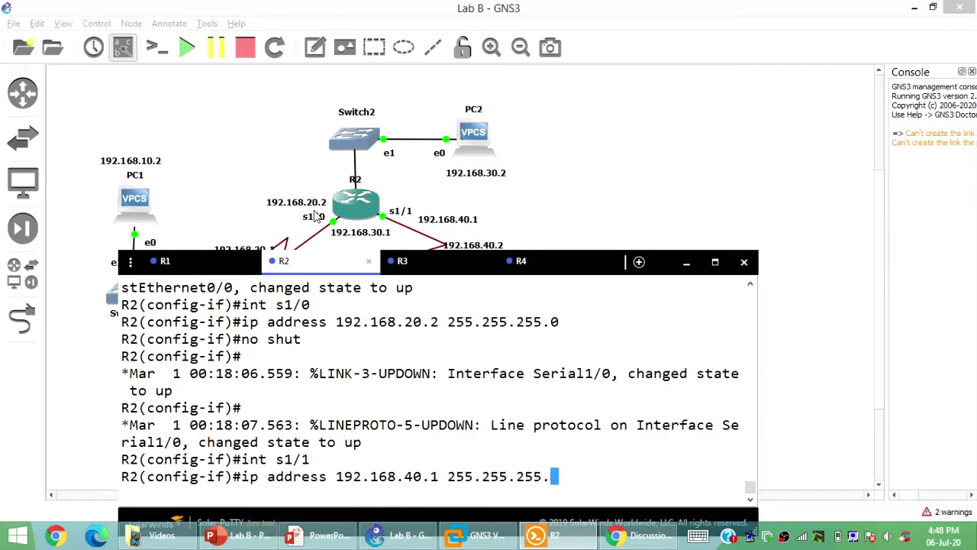
key("Return")
type("no shut")
key("Return")
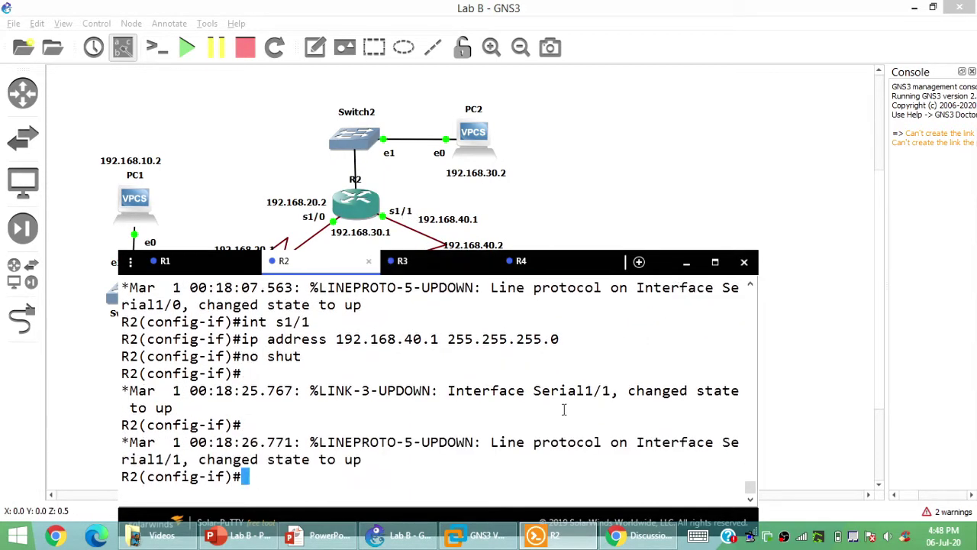
Switch to R3, assign interface fa0/0 the address 192.168.50.1 with mask 255.255.255.0 and enable it with no shut.
left_click_drag(564, 511, 566, 434)
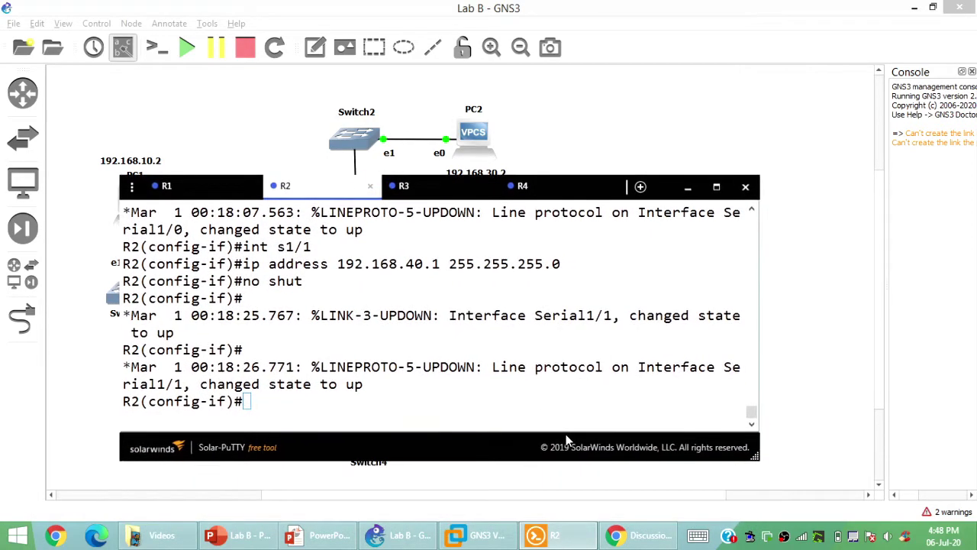
left_click(431, 187)
type("config t")
key("Return")
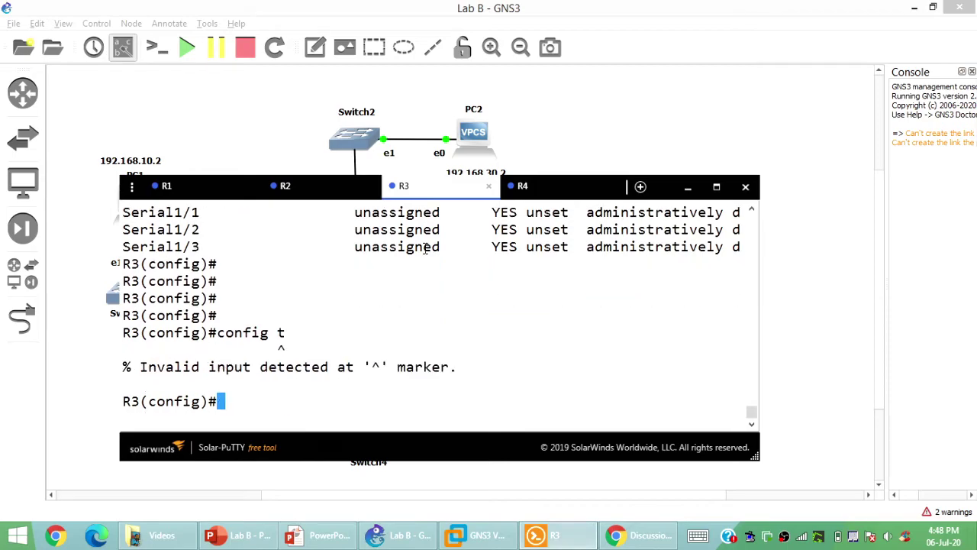
type("int fa0/0")
key("Return")
type("ip address 192.168.50.1 255.255.255.0")
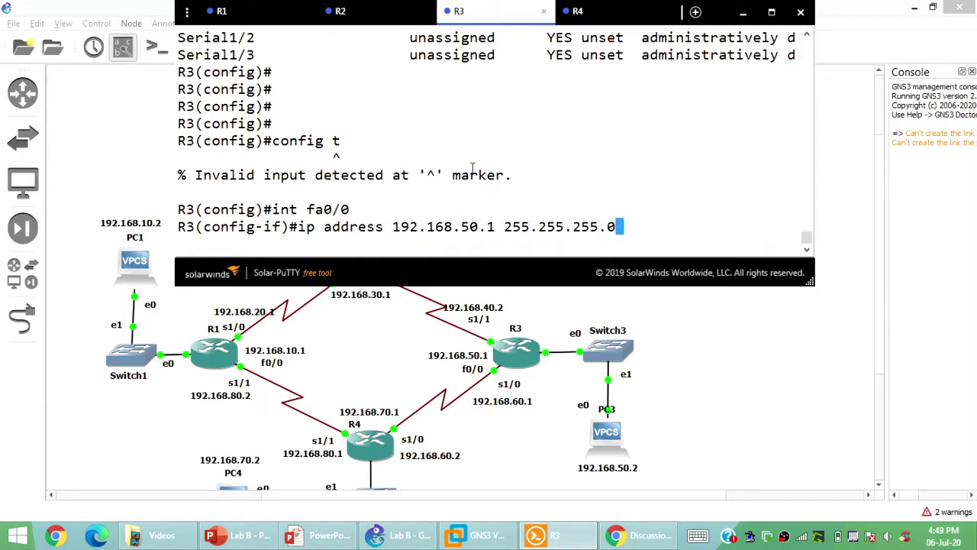
key("Return")
type("no shut")
key("Return")
On R3, assign interface s1/0 the address 192.168.60.1 with mask 255.255.255.0 and enable it with no shut.
type("int s1/0")
key("Return")
type("ip address 192.16")
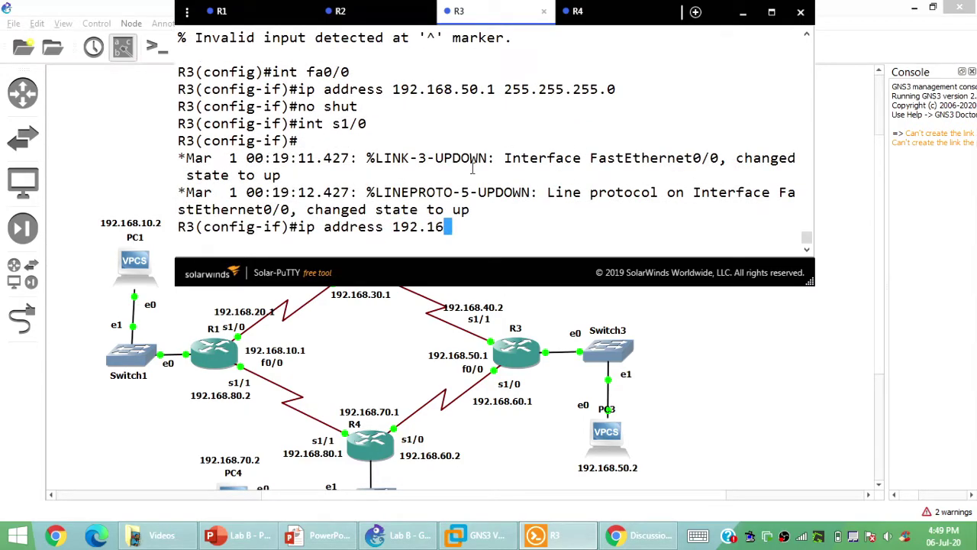
type("8.60.1 255.255.255.0")
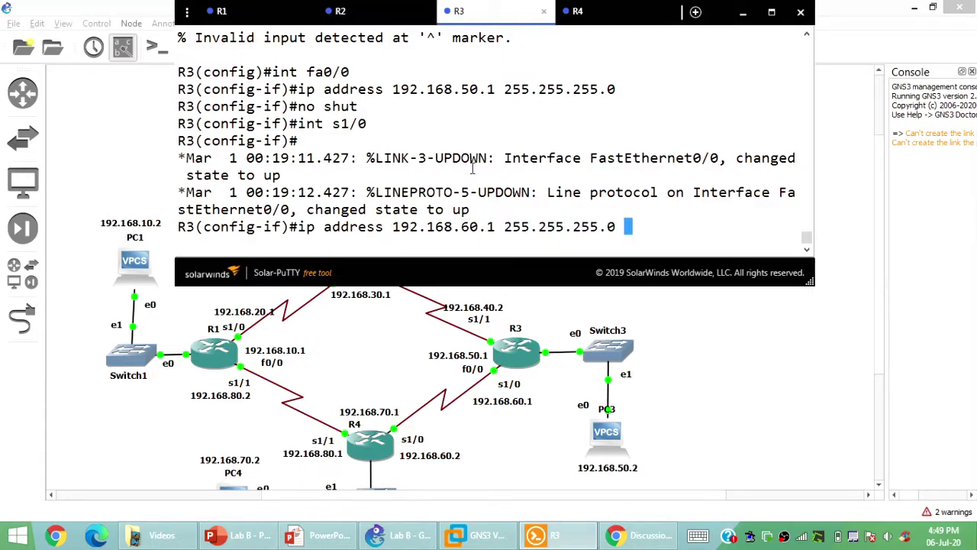
key("Return")
type("no shut")
key("Return")
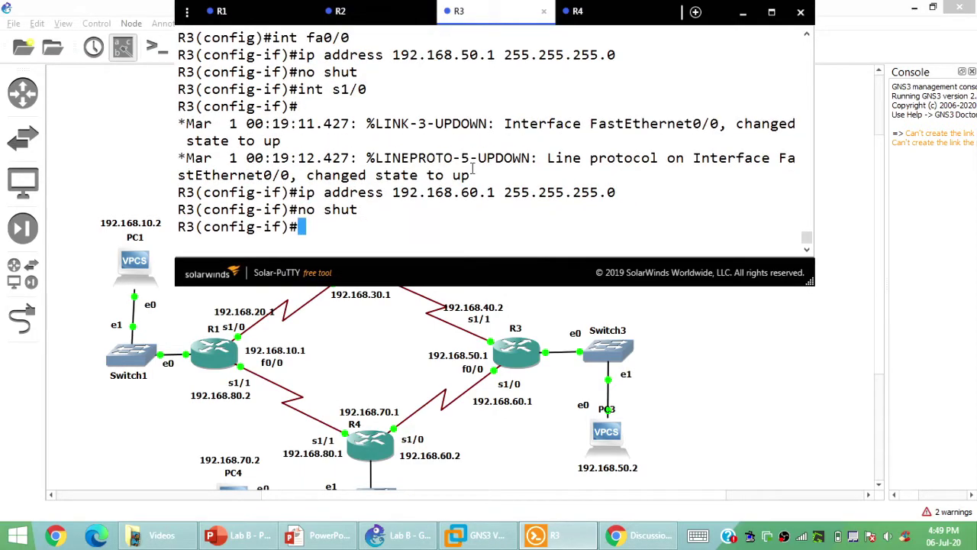
On R3, assign interface s1/1 the address 192.168.40.2 with mask 255.255.255.0 and enable it with no shut.
type("int s1/1")
key("Return")
type("ip a")
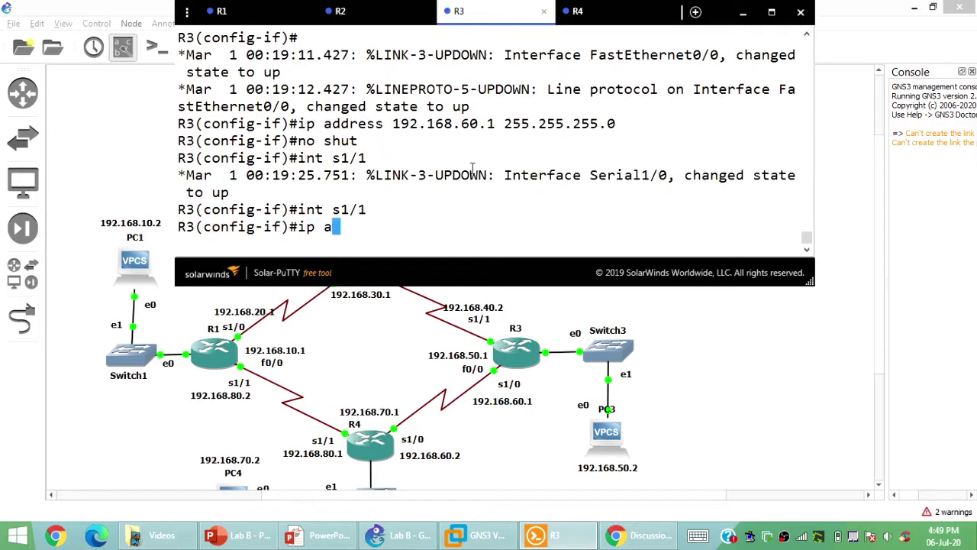
type("ddress 192.168.40.2 255.255.255.0")
key("Return")
type("no shut")
key("Return")
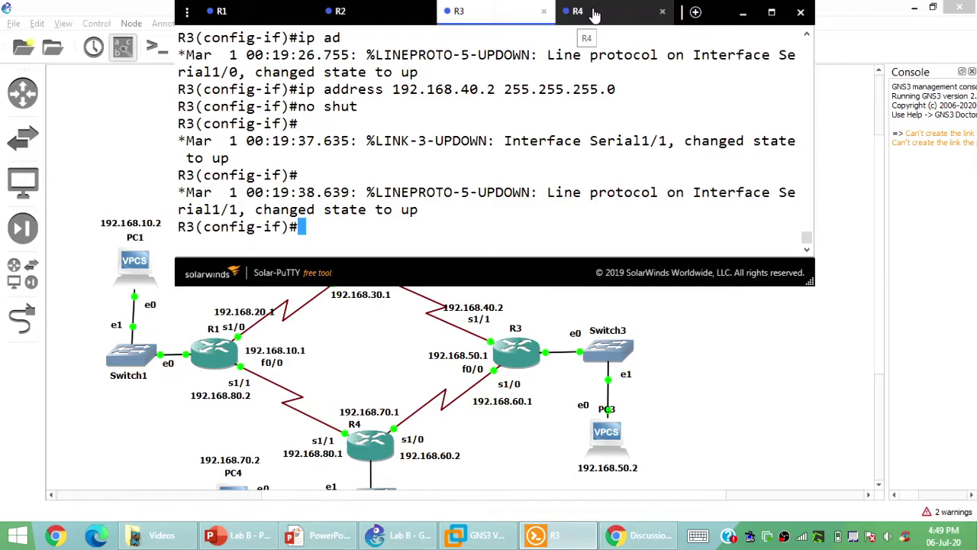
Switch to R4, assign interface fa0/0 the address 192.168.70.1 with mask 255.255.255.0 and enable it with no shut.
left_click(595, 14)
type("int fa")
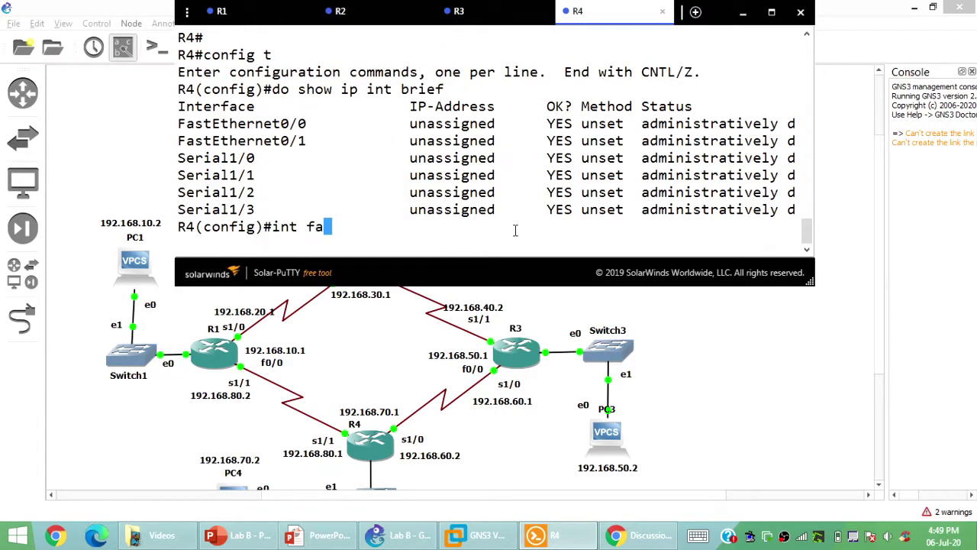
type("0/0")
key("Return")
type("ip ad")
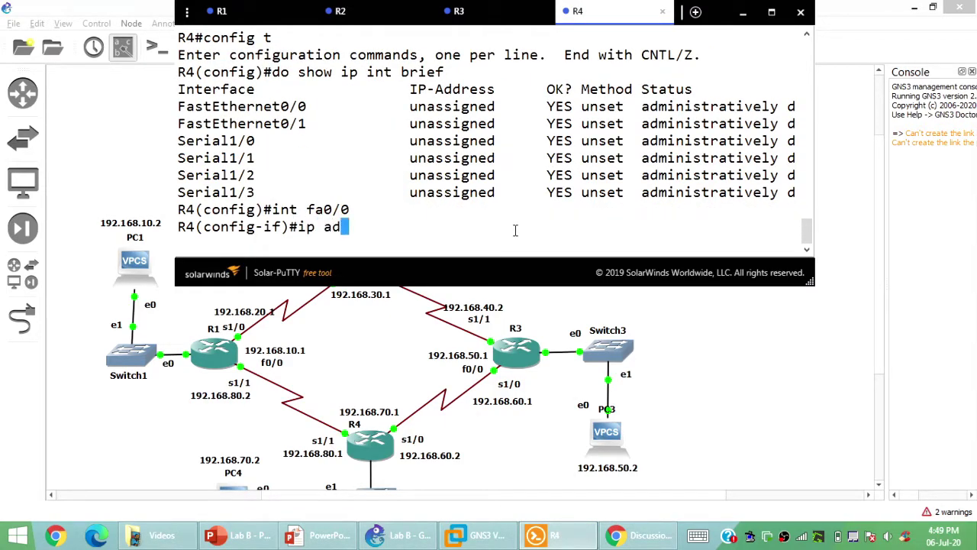
type("dress 192.168.70.1 255.255.255.0")
key("Return")
type("no shut")
key("Return")
On R4, assign interface s1/1 the address 192.168.80.1 with mask 255.255.255.0 and enable it with no shut.
type("int s")
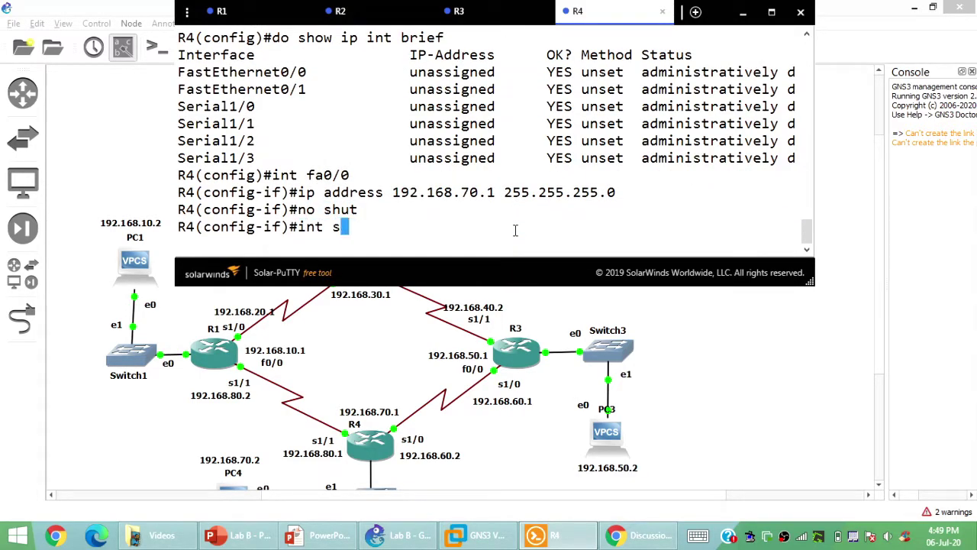
type("1/1")
key("Return")
type("ip address 192.168.80.1 255.255.255.0")
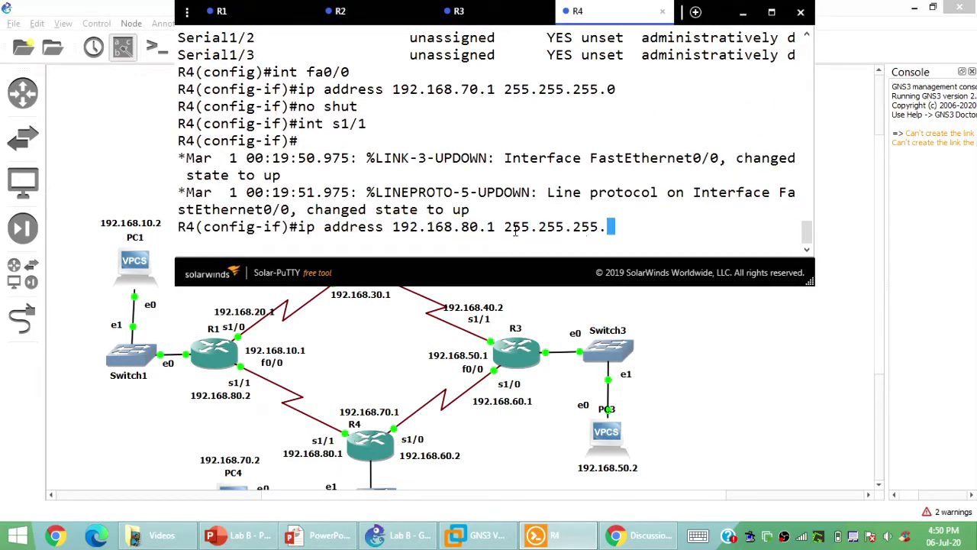
key("Return")
type("no shut")
key("Return")
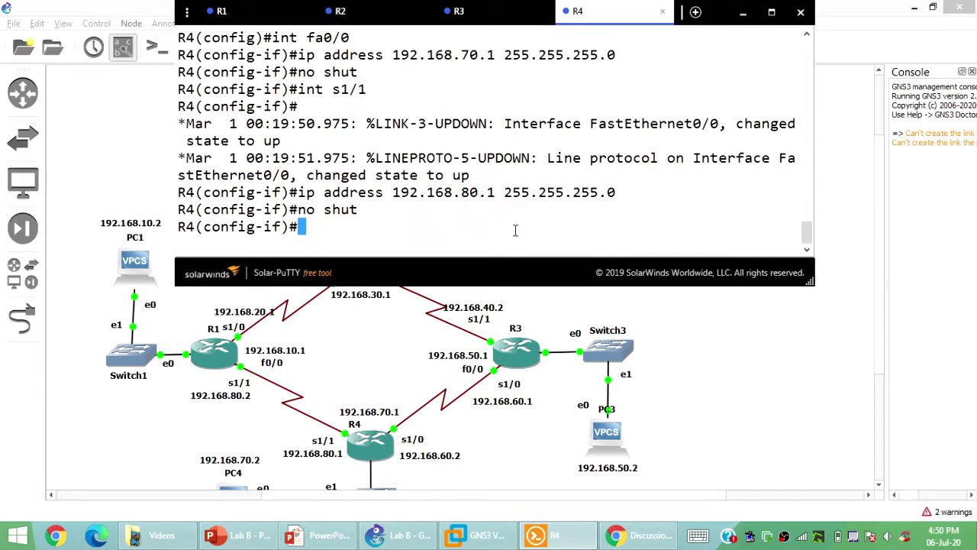
On R4, assign interface s1/0 the address 192.168.60.2 with mask 255.255.255.0 and enable it with no shut.
type("int s1/0")
key("Return")
type("ip address 1892.168.60.2 255.255.255.0")
key("Return")
type("no shut")
key("Return")
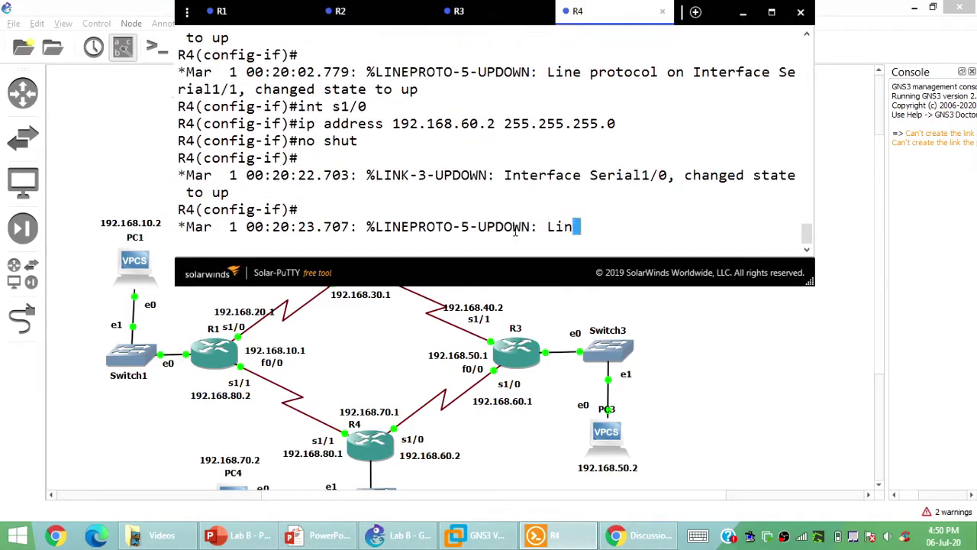
Switch to R1, exit configuration mode to the privileged prompt and enter a ping command for 192.168.20.2 without running it.
double_click(514, 264)
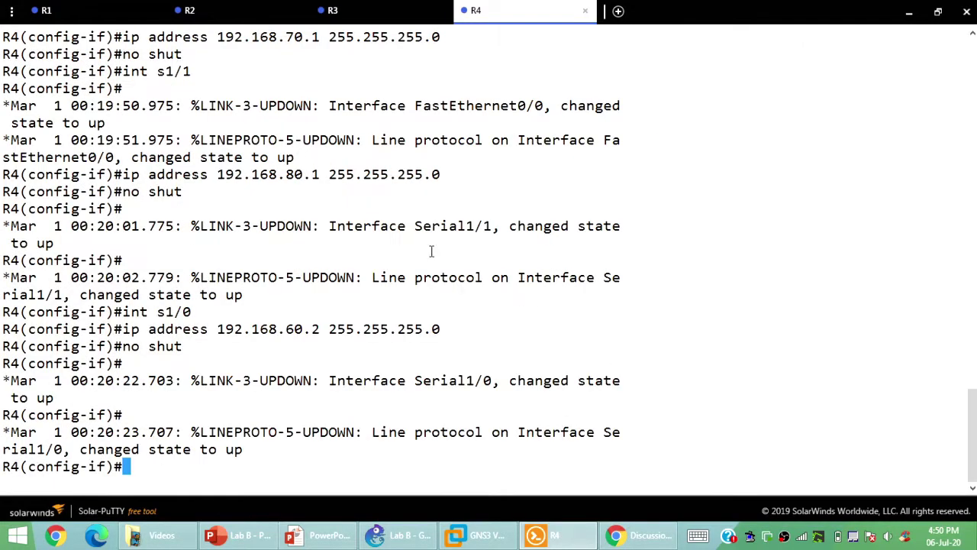
left_click(98, 9)
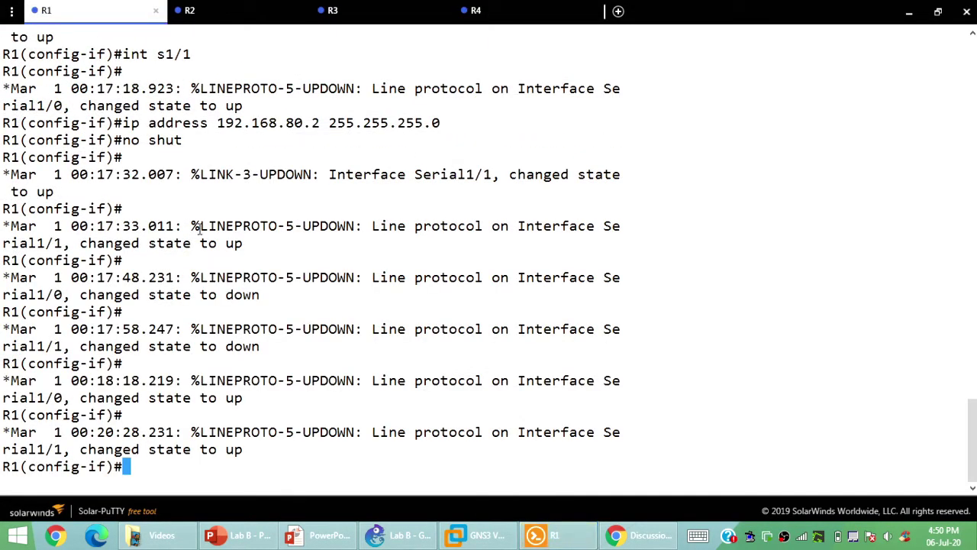
type("exit")
key("Return")
type("exit")
key("Return")
type("ping 192.168.20.2")
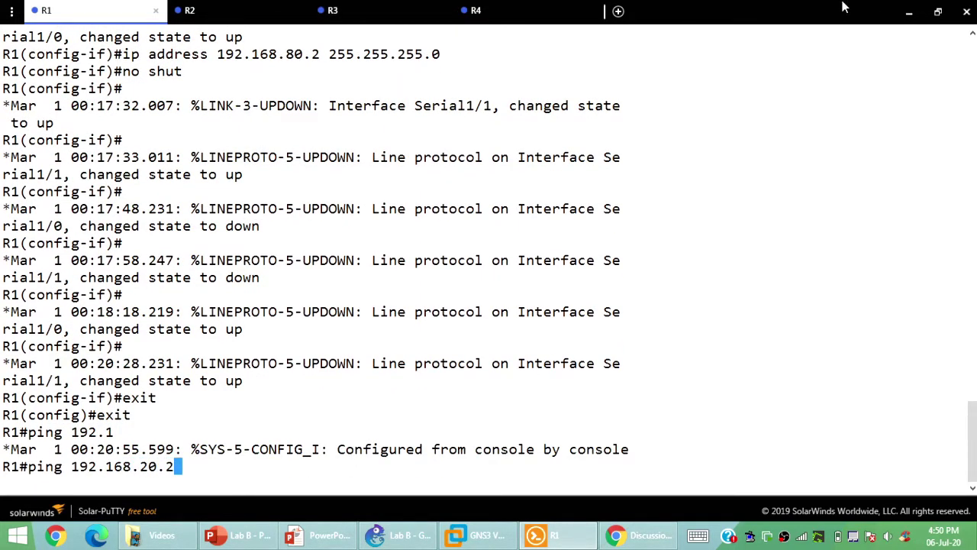
double_click(843, 7)
left_click_drag(496, 277, 608, 317)
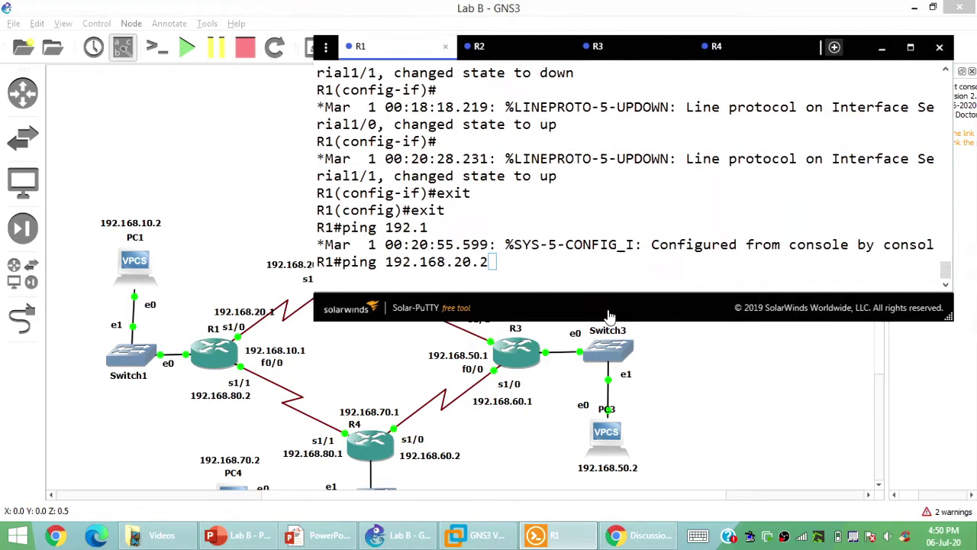
Switch to the PowerPoint slideshow, advance to the Verification slide and circle the IP Configuration Test -1 ping addresses in ink.
left_click(314, 535)
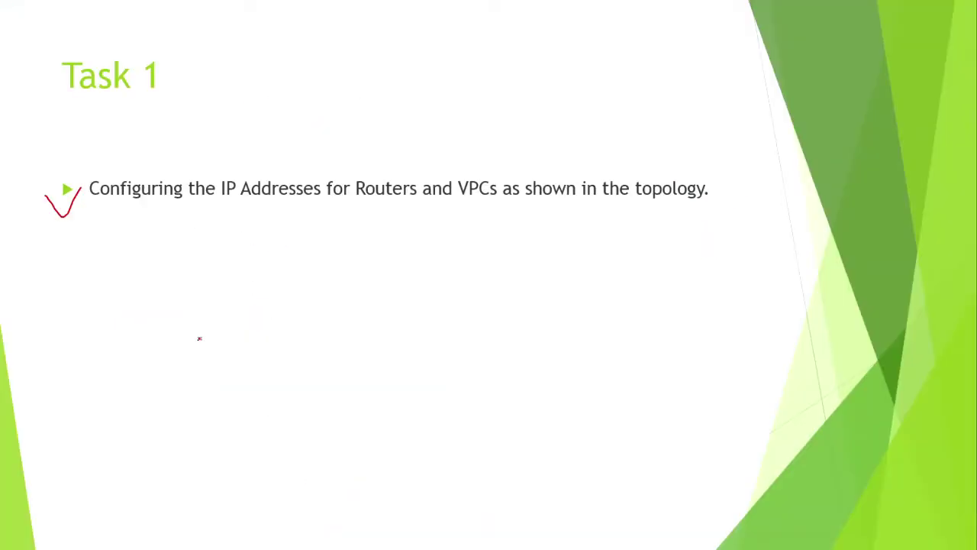
left_click(42, 536)
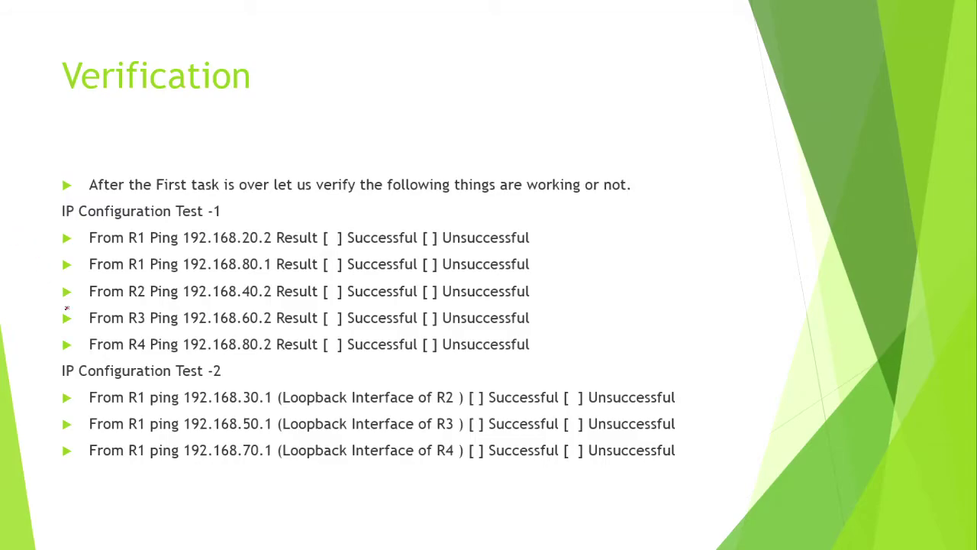
left_click_drag(32, 248, 80, 236)
left_click_drag(46, 272, 99, 261)
left_click_drag(48, 291, 119, 283)
mouse_move(52, 311)
left_mouse_down()
mouse_move(60, 322)
mouse_move(97, 311)
left_mouse_up()
left_click_drag(46, 347, 90, 339)
key("e")
mouse_move(274, 212)
left_mouse_down()
mouse_move(223, 254)
mouse_move(309, 313)
left_mouse_up()
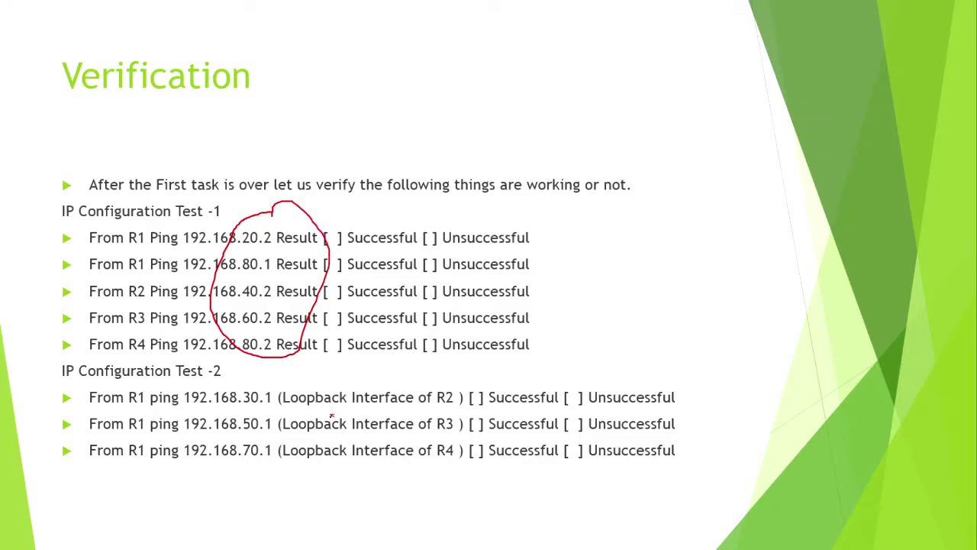
Return to the R1 console and ping 192.168.20.2 on R2 and 192.168.80.1 on R4, checking the addresses in the topology.
key("alt+Tab")
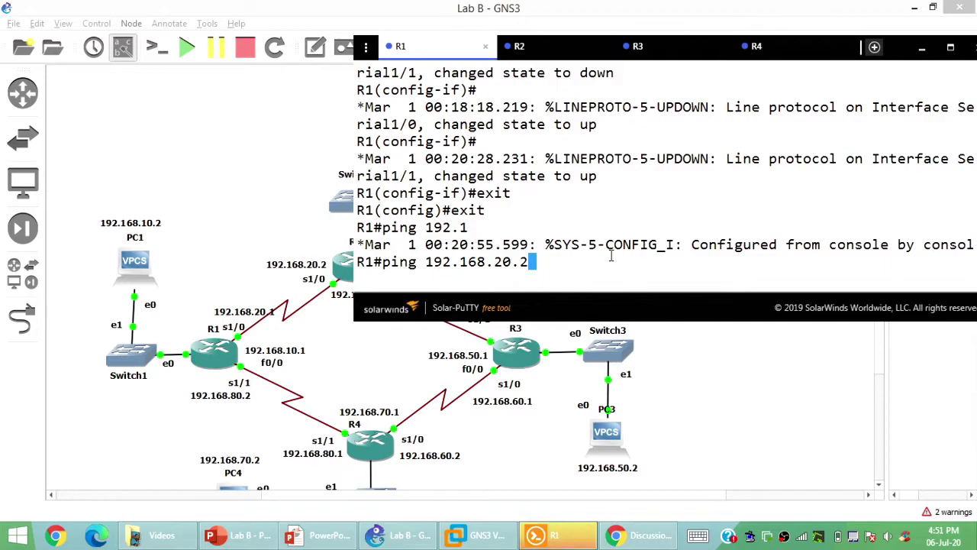
key("Return")
type("ping 192.168.80.1")
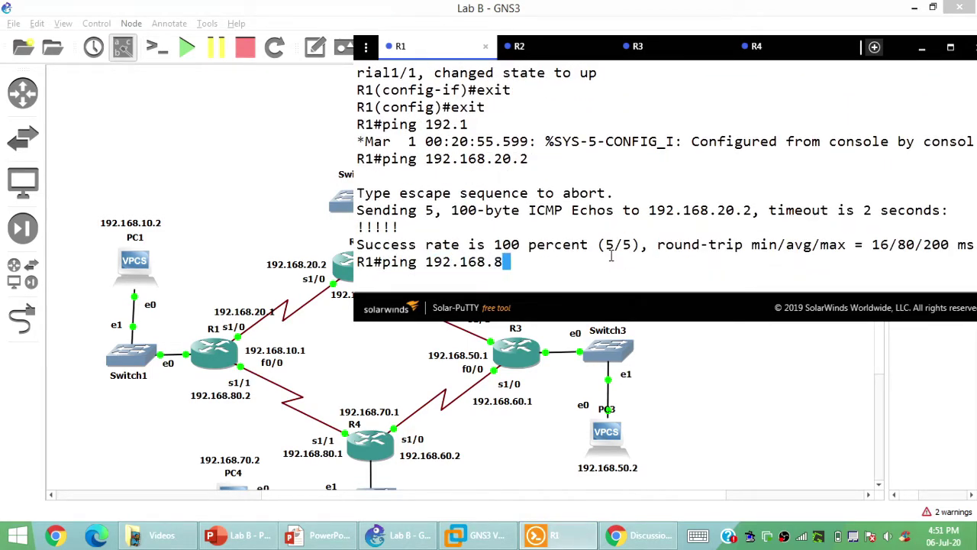
left_click(212, 328)
left_click(298, 263)
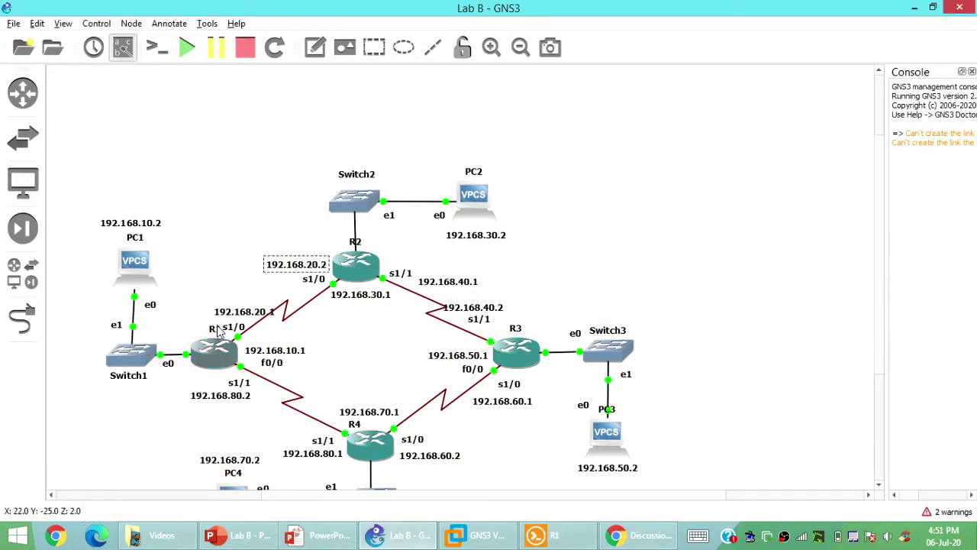
left_click(312, 455)
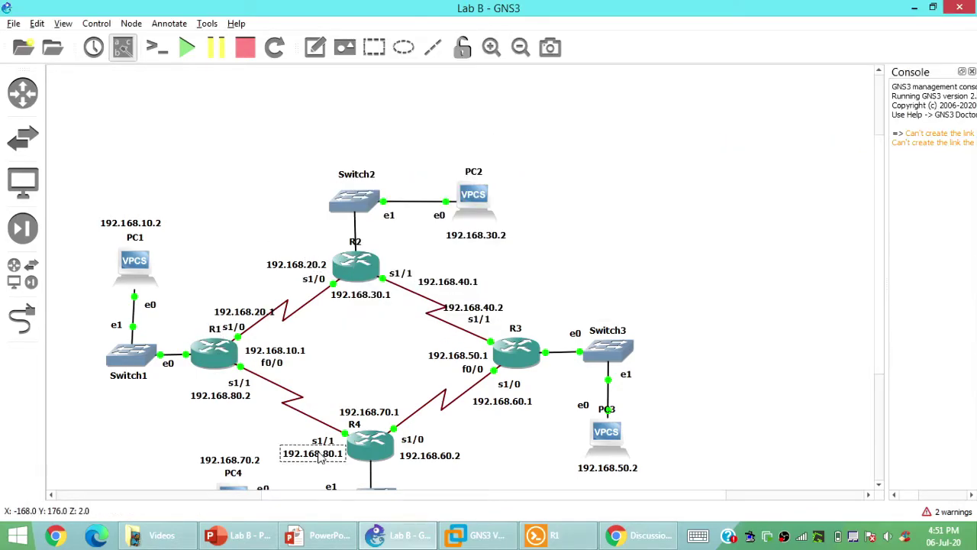
left_click(554, 535)
type("ping 192.168.80.1")
key("Return")
Switch to R2 and try to ping 192.168.20.1 from interface configuration mode, checking the neighbour addresses in the topology.
left_click(555, 55)
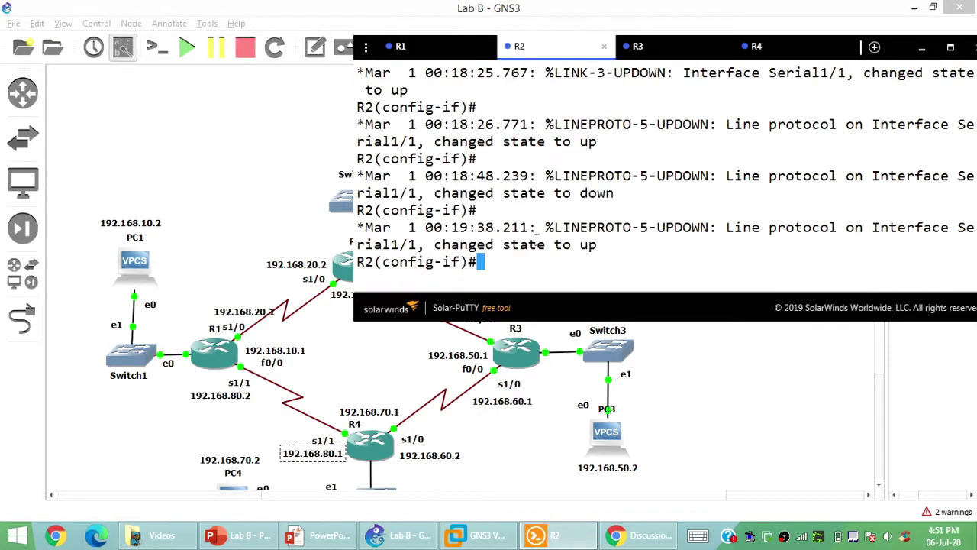
type("ping 192.1")
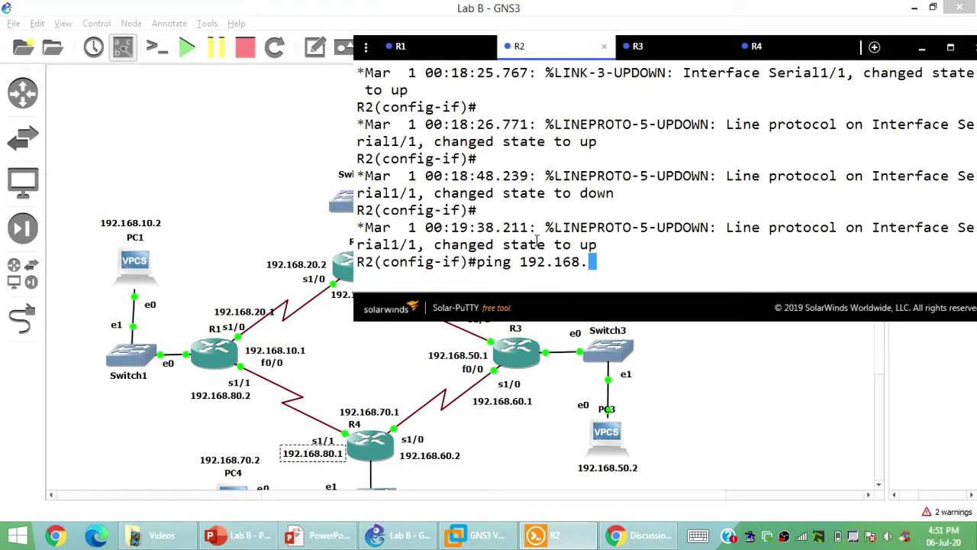
type("68.")
left_click_drag(591, 314, 462, 274)
left_click(682, 388)
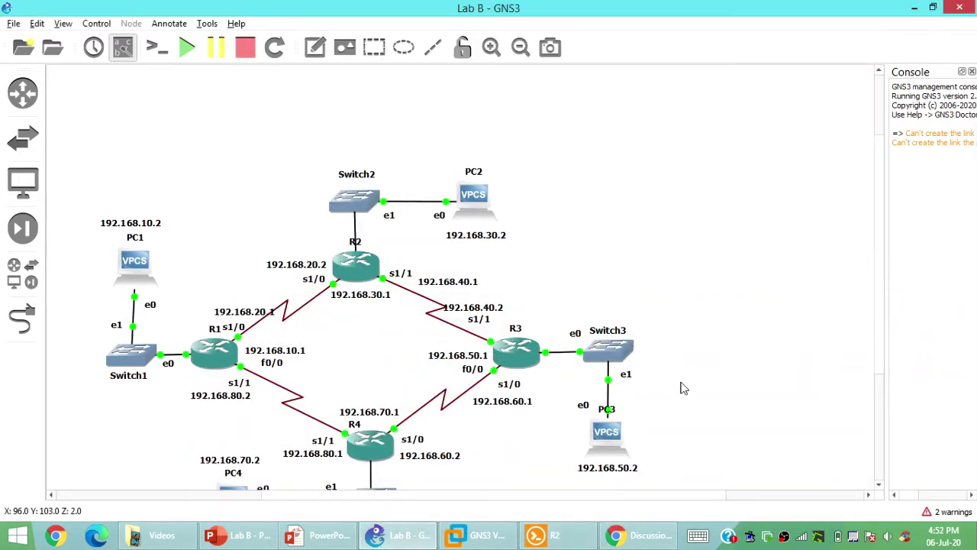
scroll(680, 388, "down", 3)
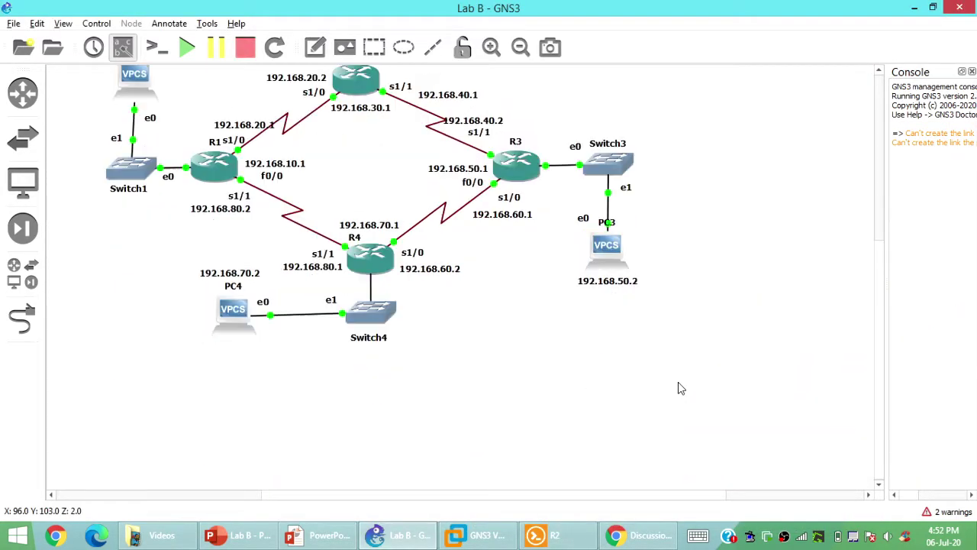
left_click(555, 534)
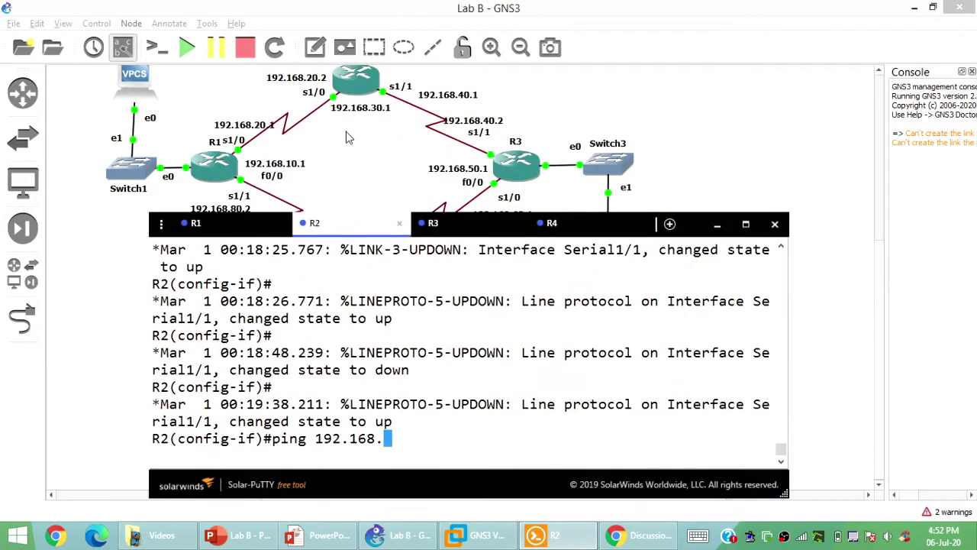
left_click(368, 111)
scroll(360, 122, "up", 2)
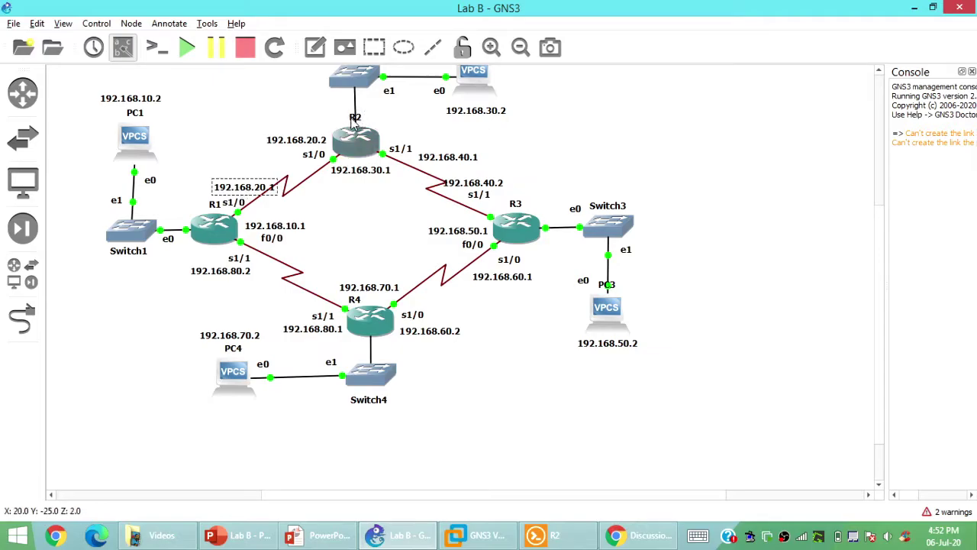
left_click(555, 534)
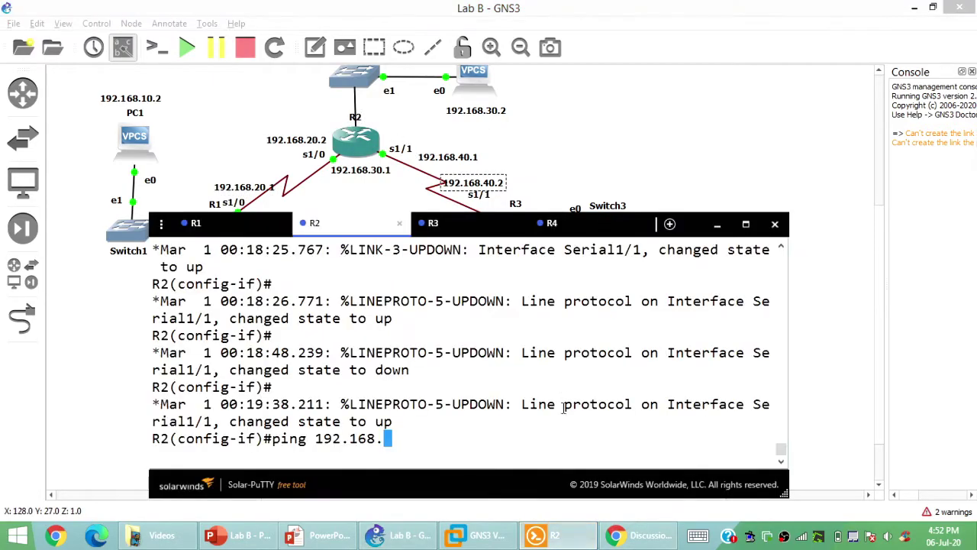
type("20.1")
key("Return")
Exit R2's configuration mode to the privileged prompt and ping neighbours 192.168.20.1 and 192.168.40.2.
type("exit")
key("Return")
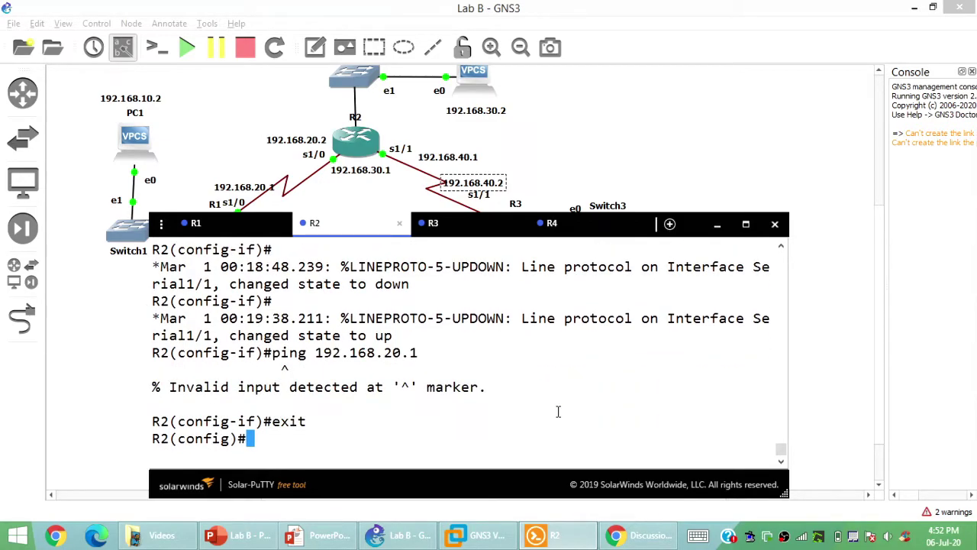
type("exit")
key("Return")
type("ping 192.168.20.2")
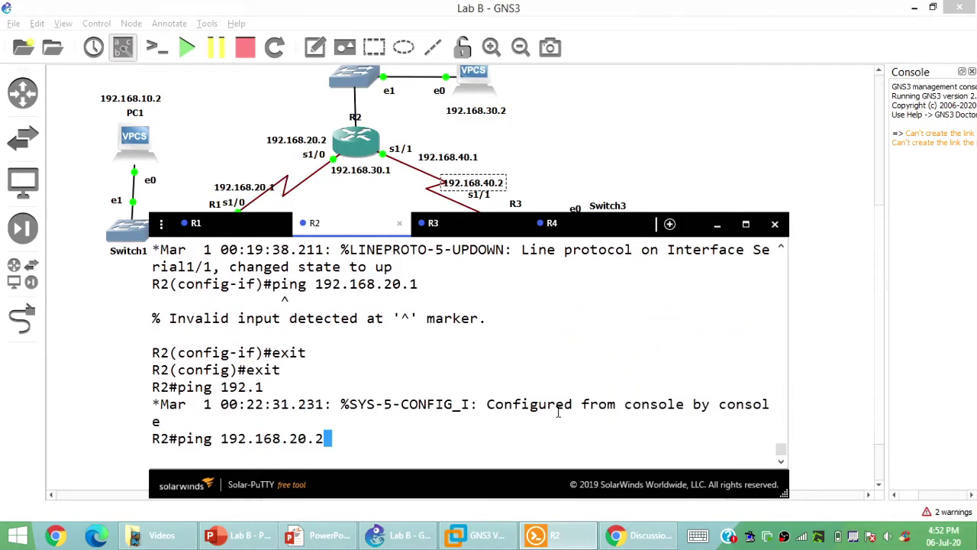
key("BackSpace")
type("1")
key("Return")
type("ping 10")
key("BackSpace")
type("92.168.40.2")
key("Return")
Switch to R3 and ping 192.168.40.1 from interface configuration mode using the do prefix.
left_click(473, 231)
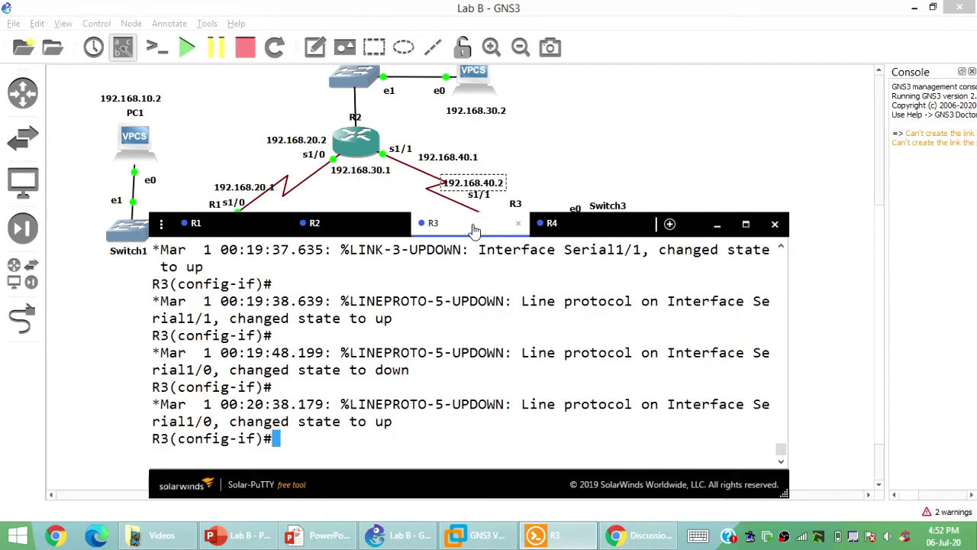
left_click(825, 325)
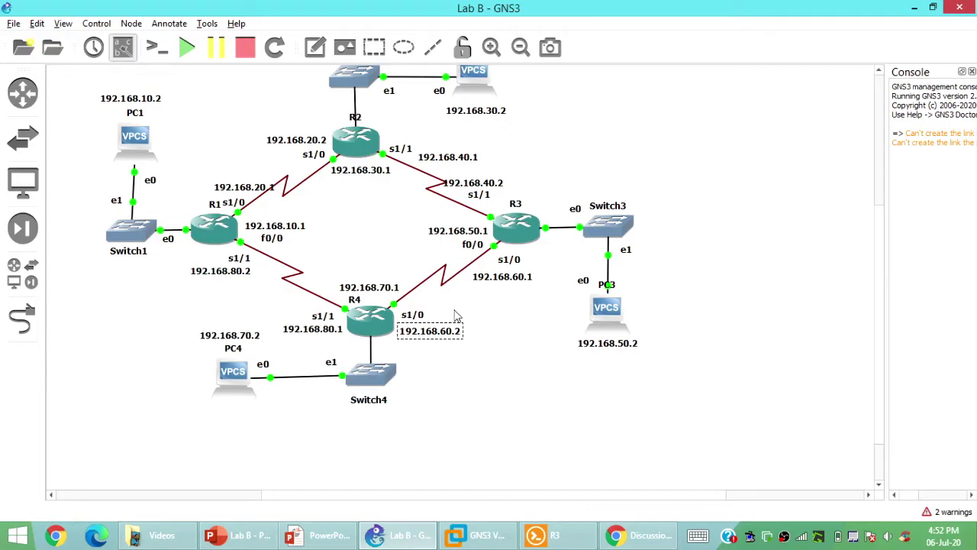
key("alt+Tab")
type("ping 192.1")
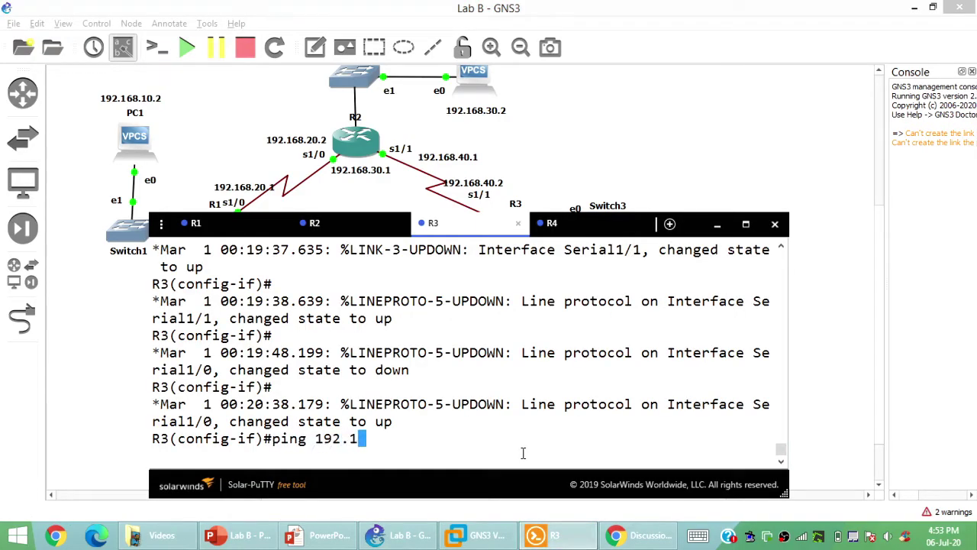
type("68.40.1")
type("do")
key("Return")
From R3's interface configuration mode, ping 192.168.60.2 on R4 using the do prefix.
type("do ping 192.168.")
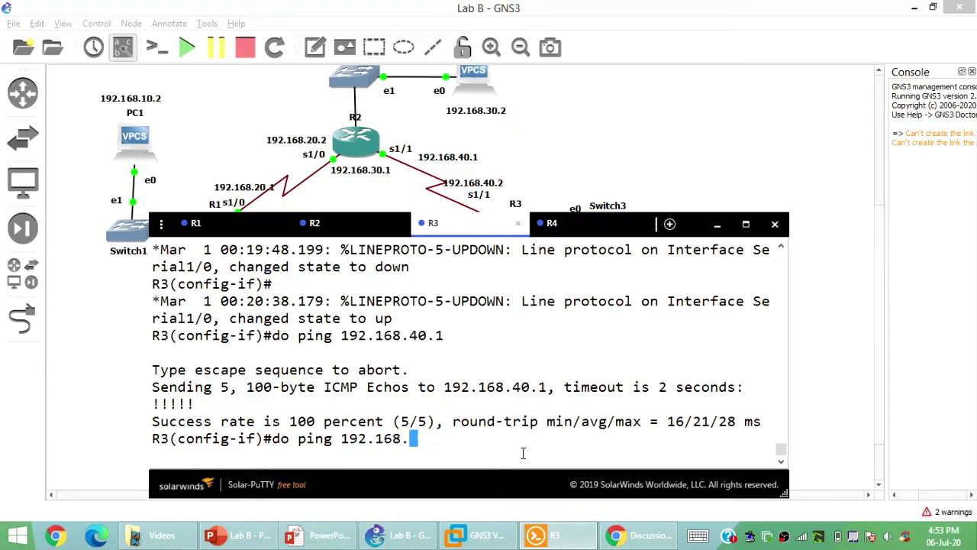
left_click(787, 151)
left_click(542, 535)
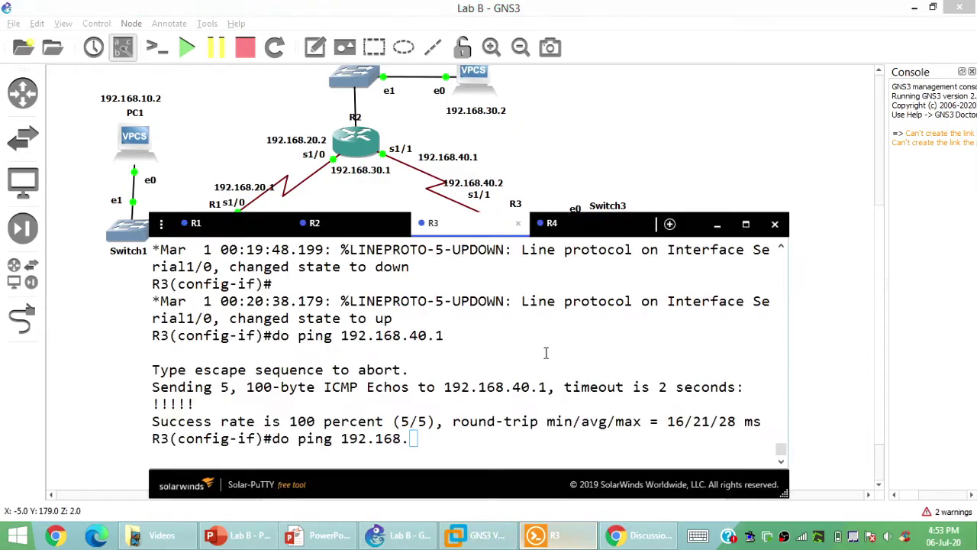
type("60.2")
key("Return")
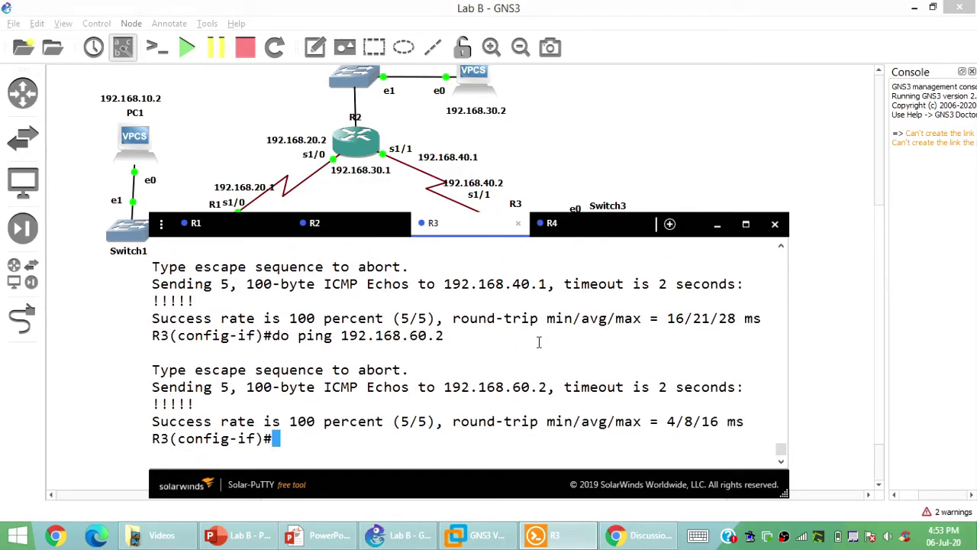
Check the addresses in the topology, move the R3 console clear of it, and try pinging 192.168.80.2 from R3.
left_click(854, 267)
left_click(553, 535)
left_click(665, 174)
scroll(664, 174, "up", 3)
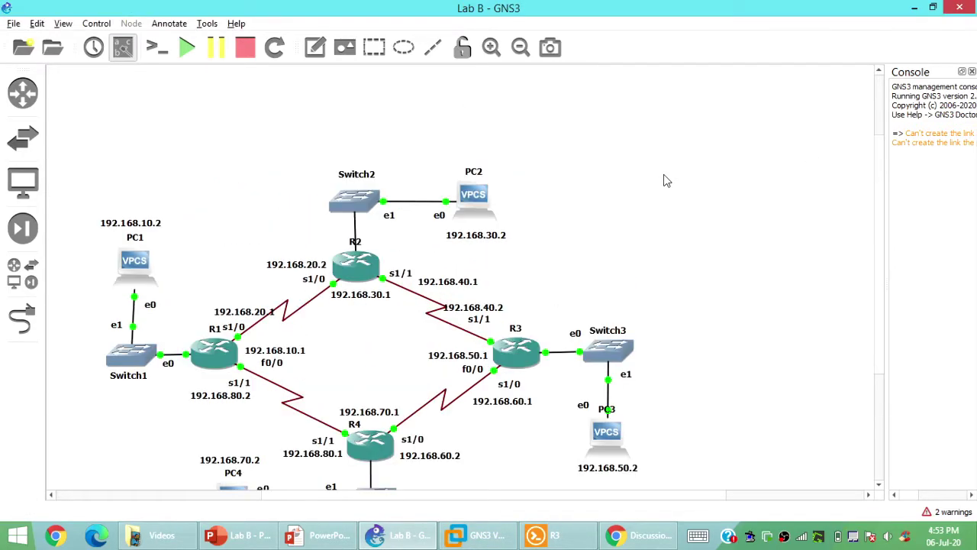
left_click(545, 536)
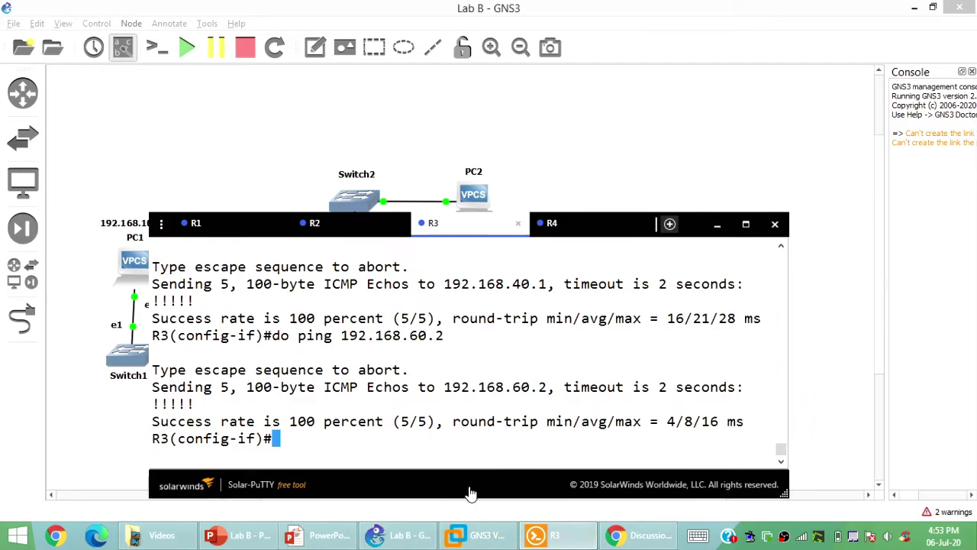
left_click_drag(473, 303, 463, 305)
type("ping 192")
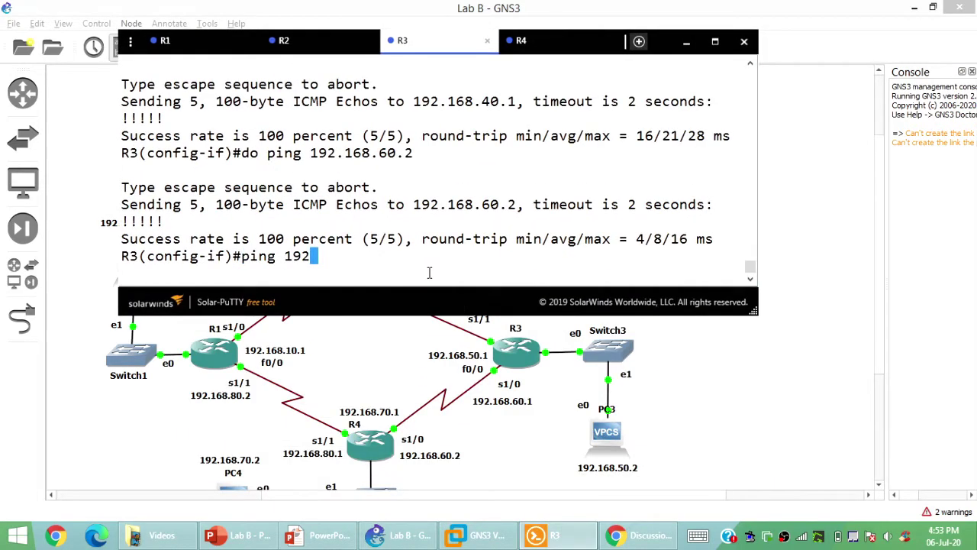
type(".168.")
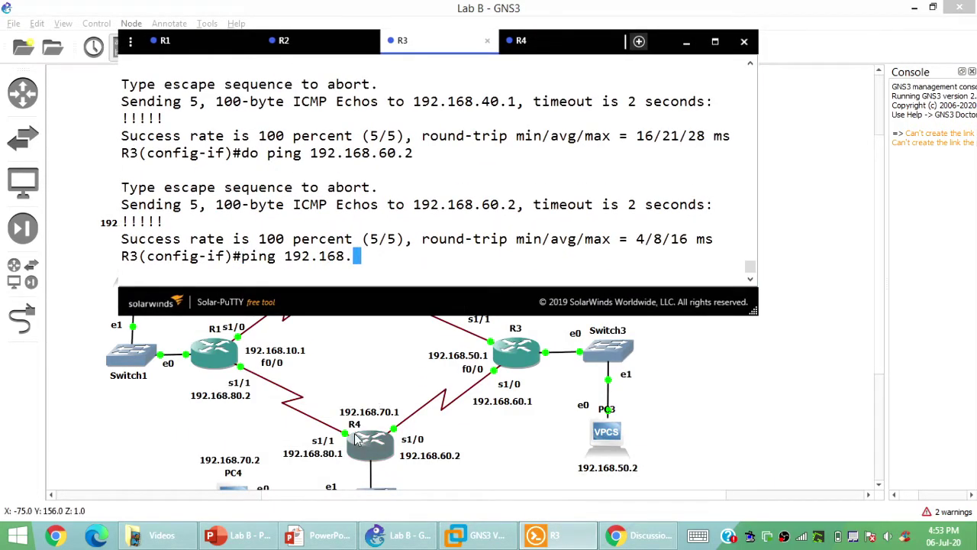
left_click(355, 432)
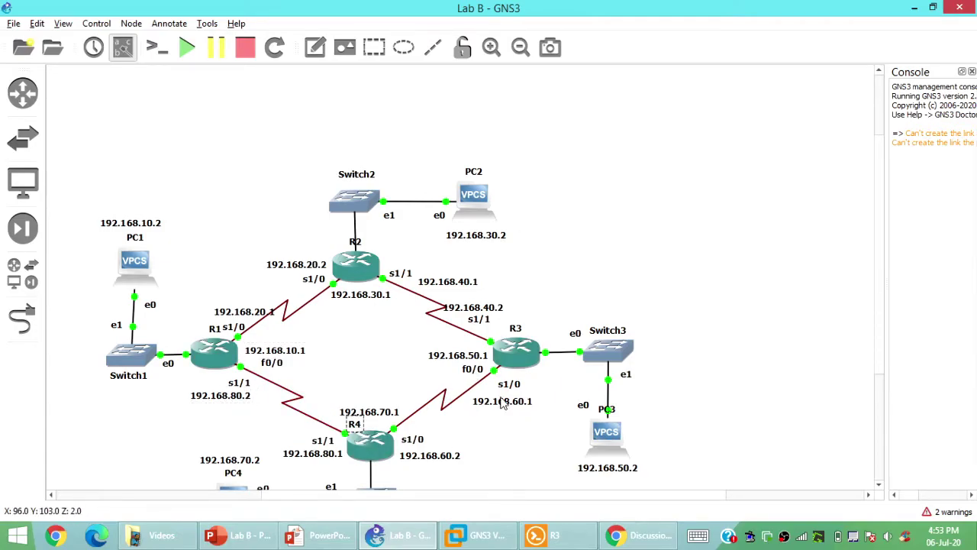
Switch to R4 and ping 192.168.80.2 on R1 from interface configuration mode using the do prefix.
type("do ping 192.")
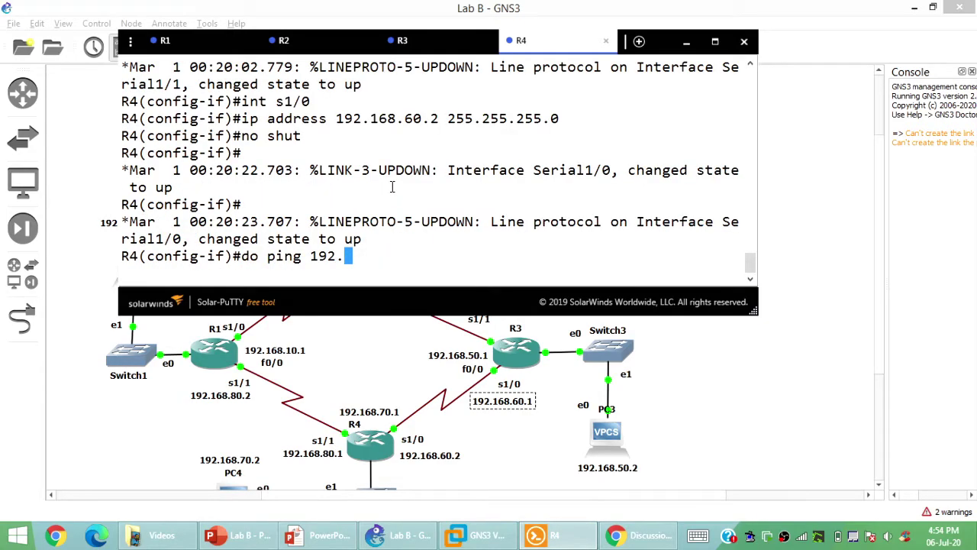
type("168.80.2")
key("Return")
Ping 192.168.60.1 on R3 from R4's interface configuration mode, first without and again with the do prefix.
type("p")
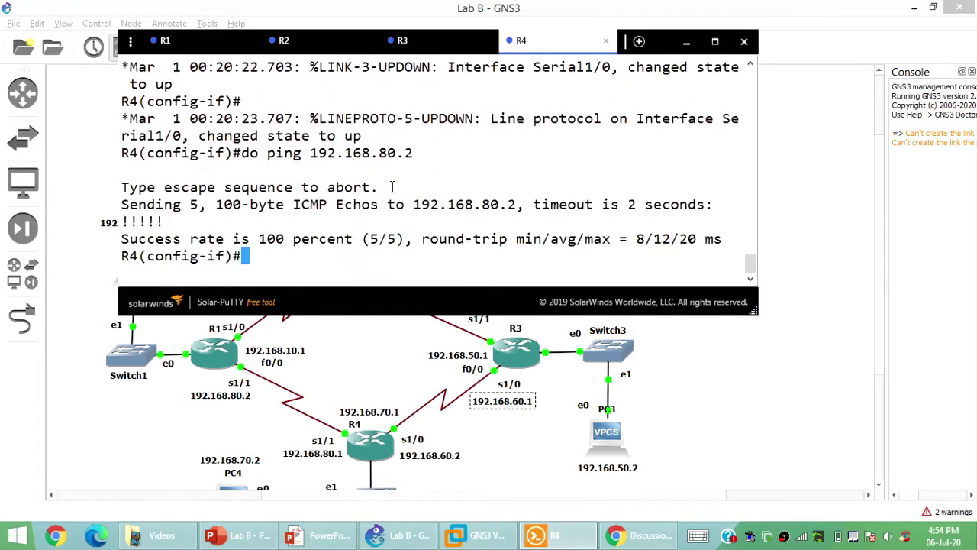
type("ing 192.168.")
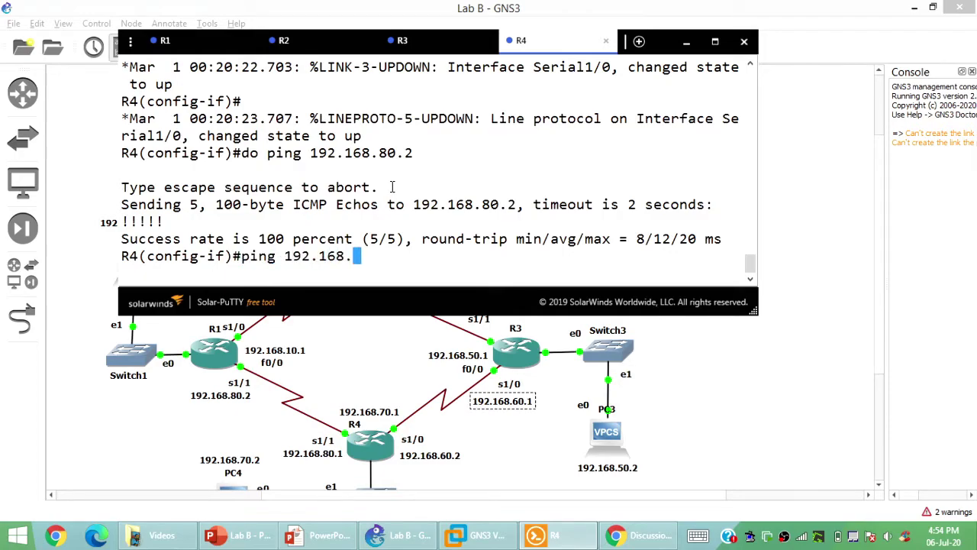
type("60.1")
key("Return")
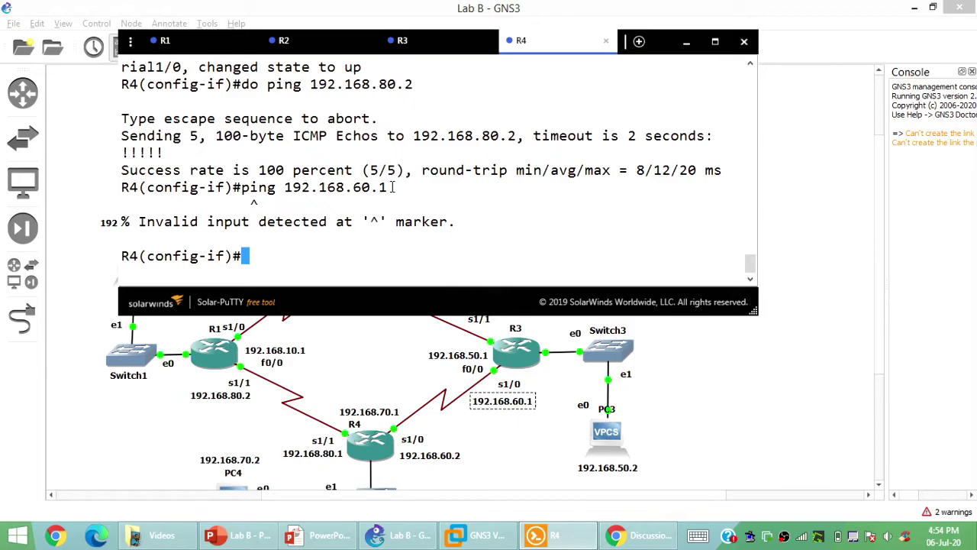
key("Up")
key("ctrl+a")
type("do")
key("Return")
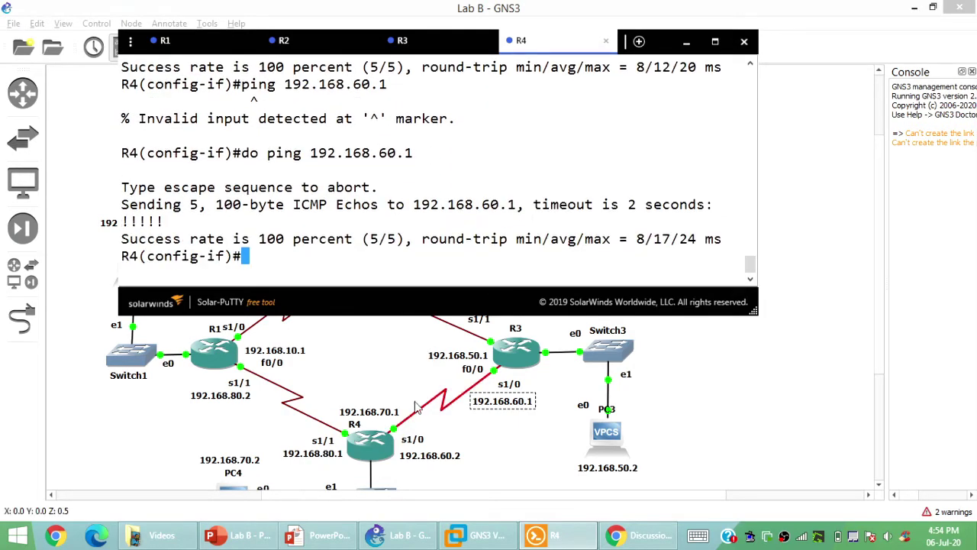
Switch to R1 and ping its own LAN interface address 192.168.10.1 from the privileged prompt.
left_click(176, 39)
key("Return")
key("Return")
key("Return")
key("Return")
type("ping 192.168.10.1")
key("Return")
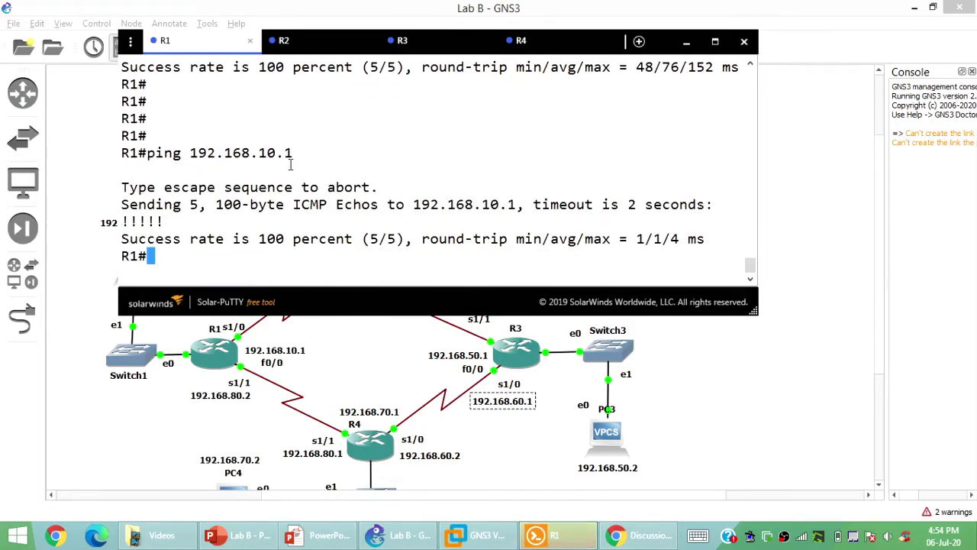
Reuse the previous command on R1 to ping R2's LAN interface at 192.168.30.1.
key("Up")
key("Left")
key("Left")
key("Left")
key("BackSpace")
type("3")
key("Return")
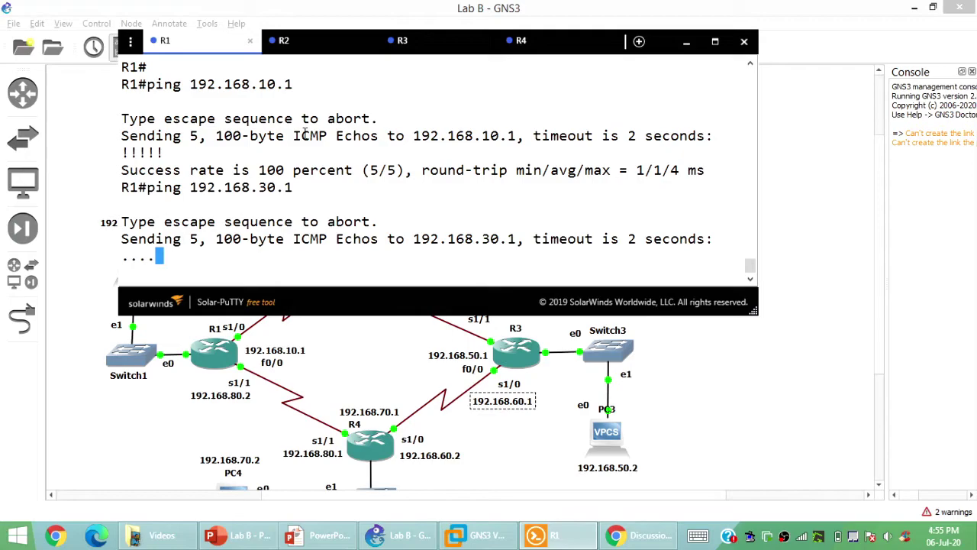
Reuse the previous command on R1 to ping R3's LAN interface at 192.168.50.1.
key("Up")
key("Left")
key("Left")
key("Left")
key("BackSpace")
type("5")
key("Return")
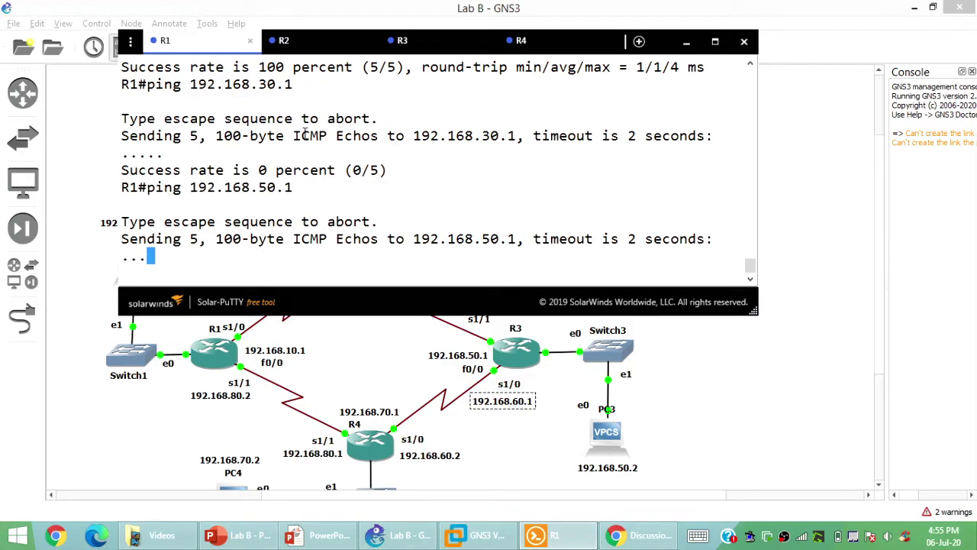
Reuse the previous command on R1 to ping R4's LAN interface at 192.168.70.1.
key("Up")
key("Left")
key("Left")
key("Left")
key("BackSpace")
type("7")
key("Return")
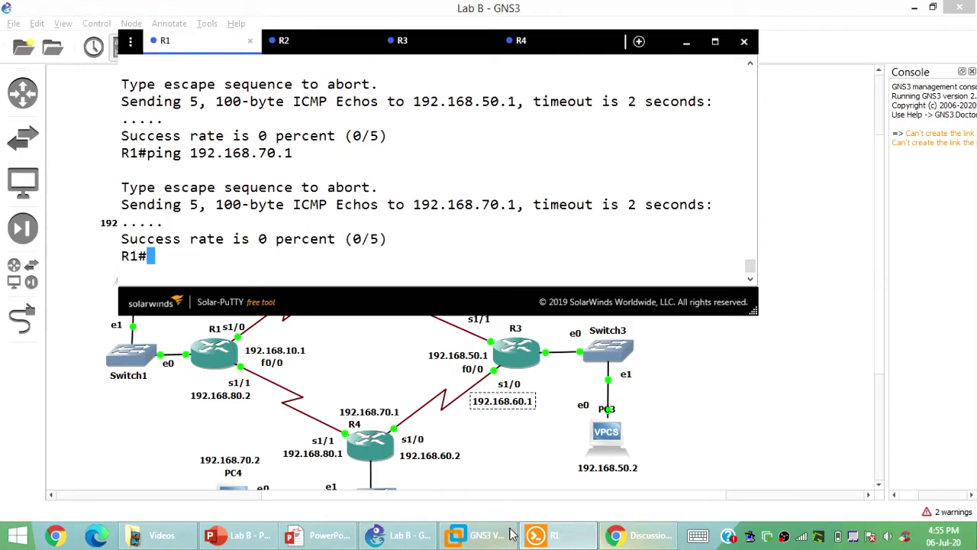
Switch to the PowerPoint Verification slide and draw ink ticks beside the IP Configuration Test-1 and Test-2 items.
left_click(313, 535)
left_click_drag(43, 416, 95, 413)
left_click_drag(55, 324, 90, 292)
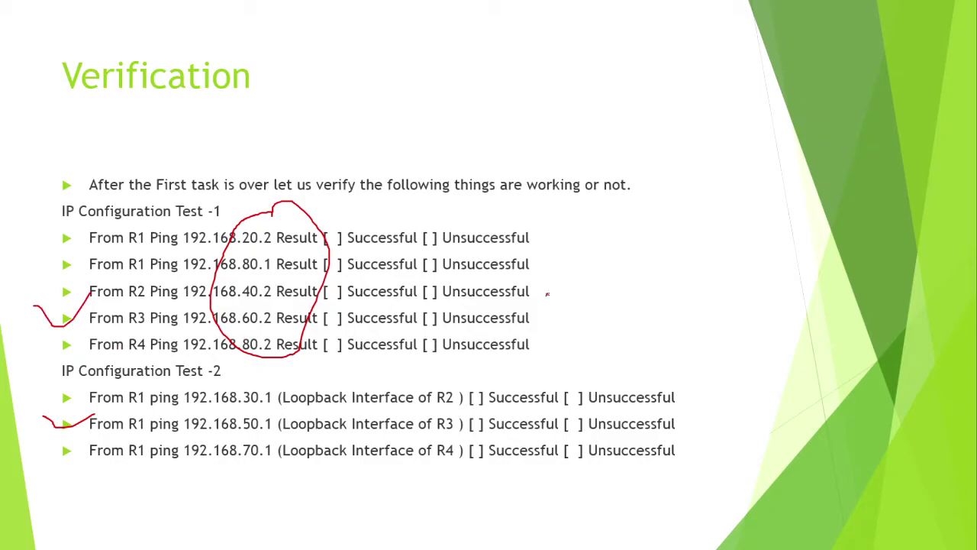
Advance to the completed Verification slide, circle the marked test results in ink, and underline the title on the closing slide.
key("Right")
mouse_move(582, 374)
left_mouse_down()
mouse_move(557, 427)
mouse_move(594, 461)
mouse_move(577, 371)
left_mouse_up()
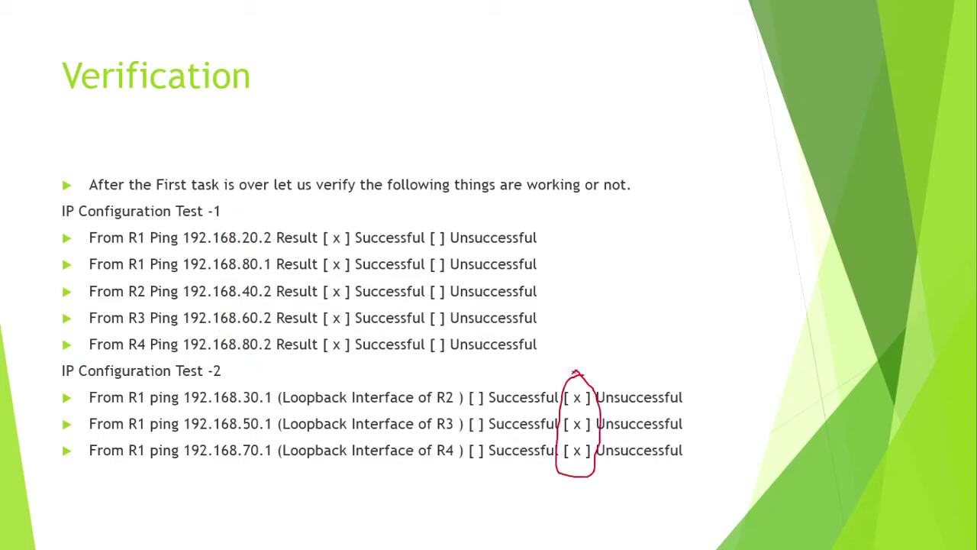
mouse_move(339, 213)
left_mouse_down()
mouse_move(320, 292)
mouse_move(326, 366)
mouse_move(367, 231)
left_mouse_up()
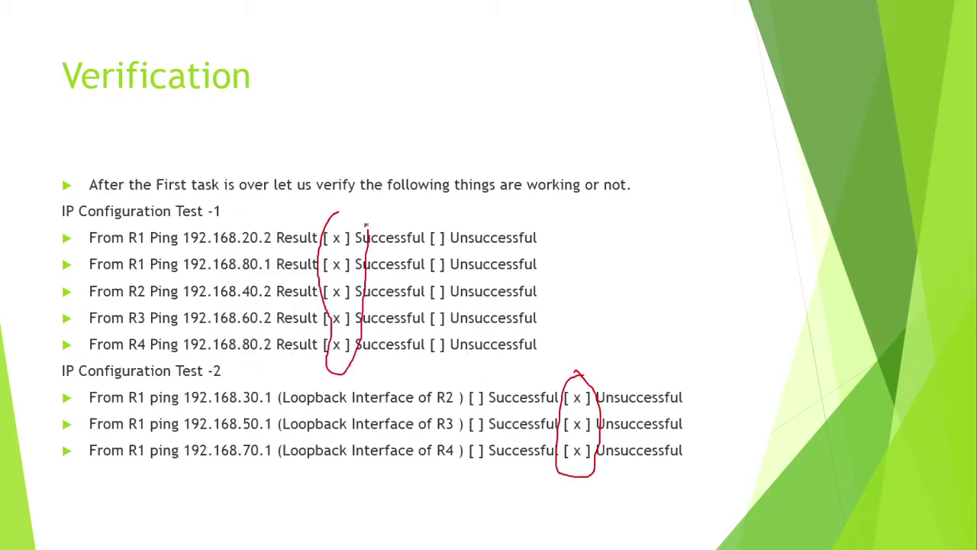
left_click_drag(593, 325, 659, 319)
Switch to the R1 console and save its running configuration with copy run start, accepting the default startup-config filename.
key("alt+Tab")
type("copy runs ta")
key("BackSpace")
key("BackSpace")
key("BackSpace")
key("BackSpace")
type("start")
key("Return")
key("Return")
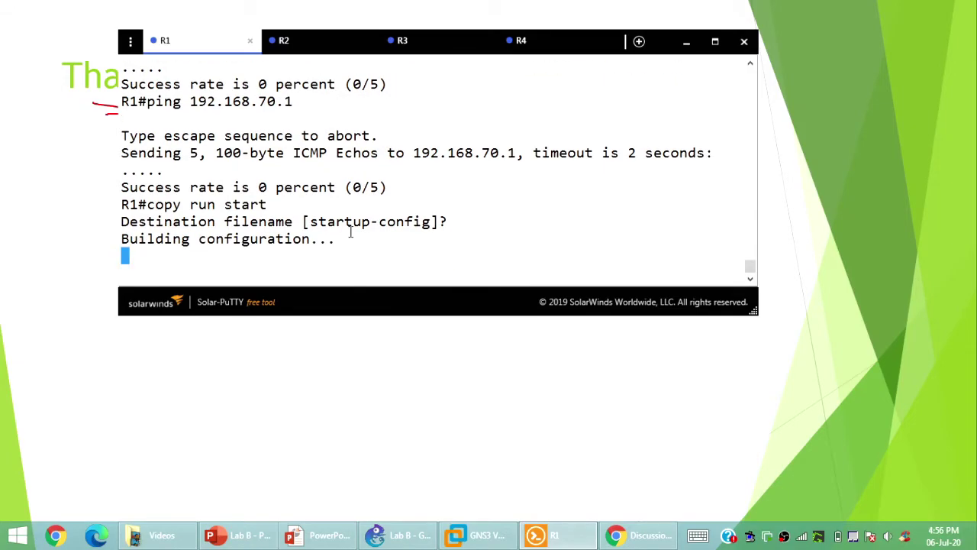
Switch to R2 and save its running configuration with copy run start, accepting the default filename.
left_click(303, 40)
key("Return")
key("Return")
type("copy run start")
key("Return")
key("Return")
Switch to R3 and try to run copy run start from interface configuration mode.
left_click(402, 41)
type("copy run start")
key("Return")
key("Return")
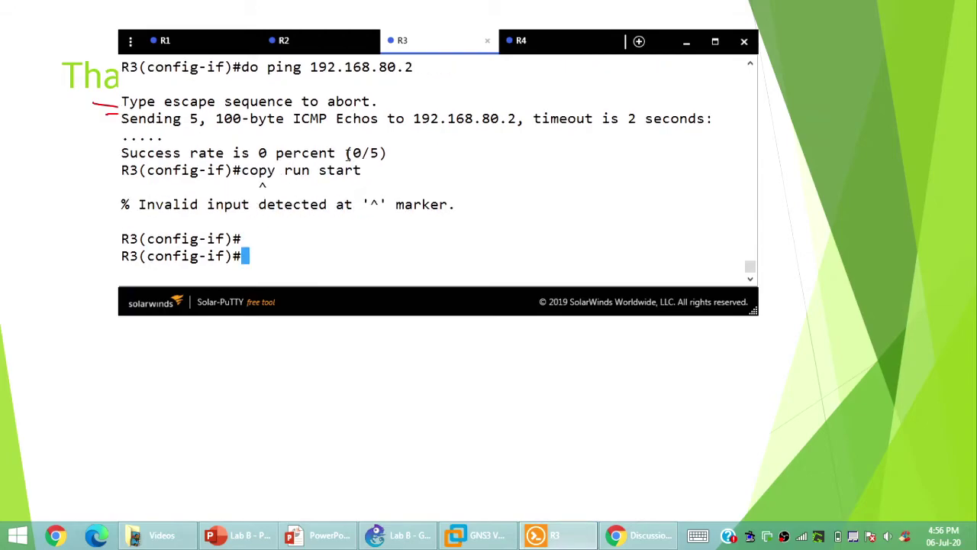
Exit R3's configuration modes to the privileged prompt and save the running configuration with copy run start, accepting the default filename.
type("exit")
key("Return")
type("exit")
key("Return")
type("copy run start")
key("Return")
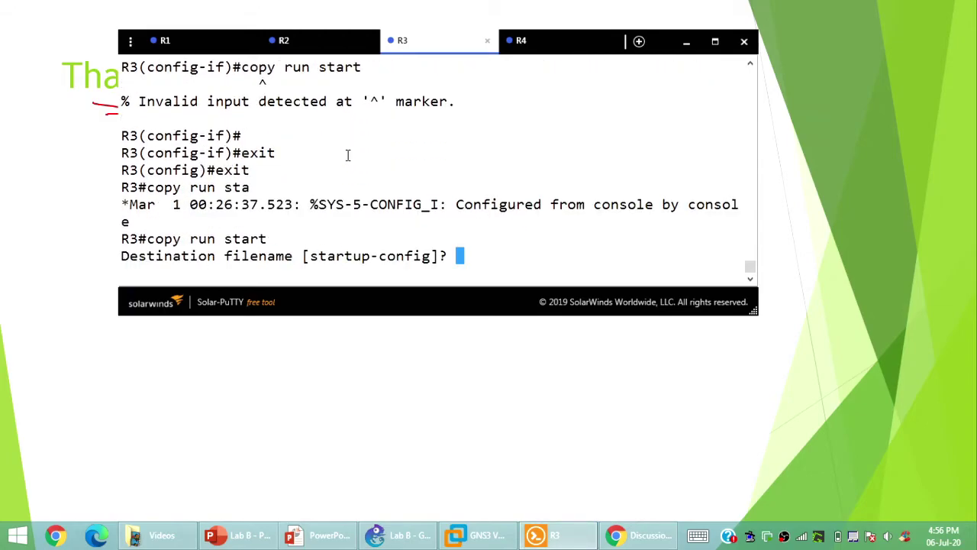
key("Return")
Switch to R4 and try to run copy run start from interface configuration mode.
left_click(526, 42)
type("cop")
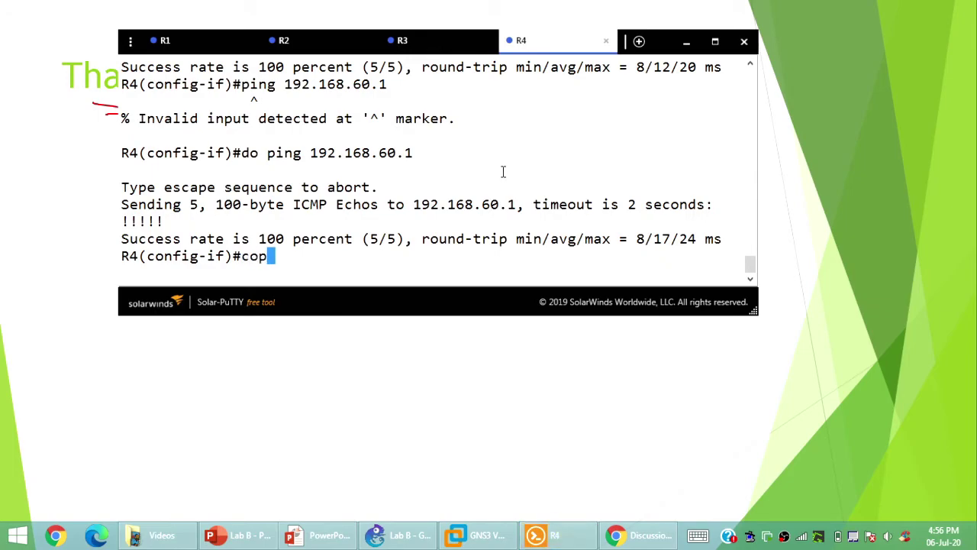
type("y run start")
key("Return")
key("Return")
Exit R4's configuration modes to the privileged prompt and save the running configuration with copy run start, accepting the default filename.
type("exit")
key("Return")
type("exit")
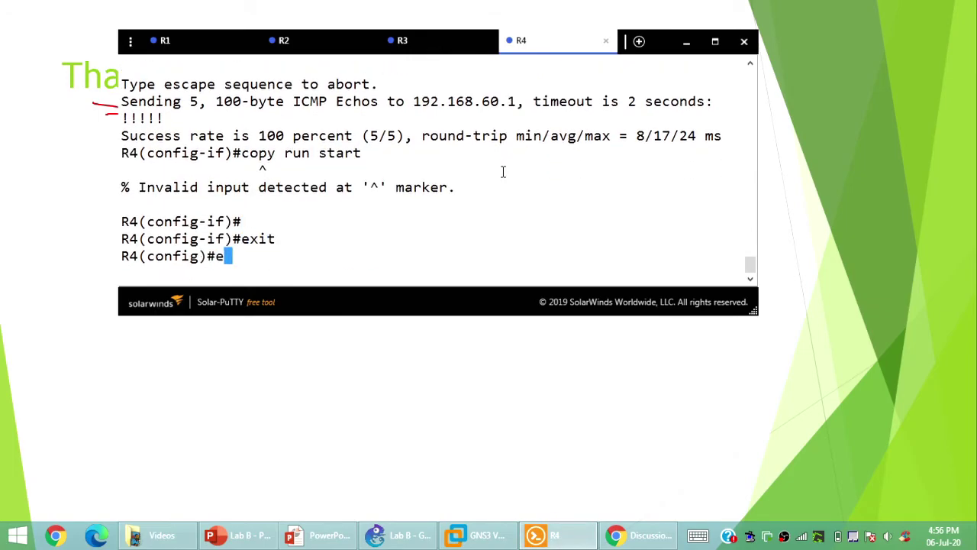
key("Return")
type("copy run start")
key("Return")
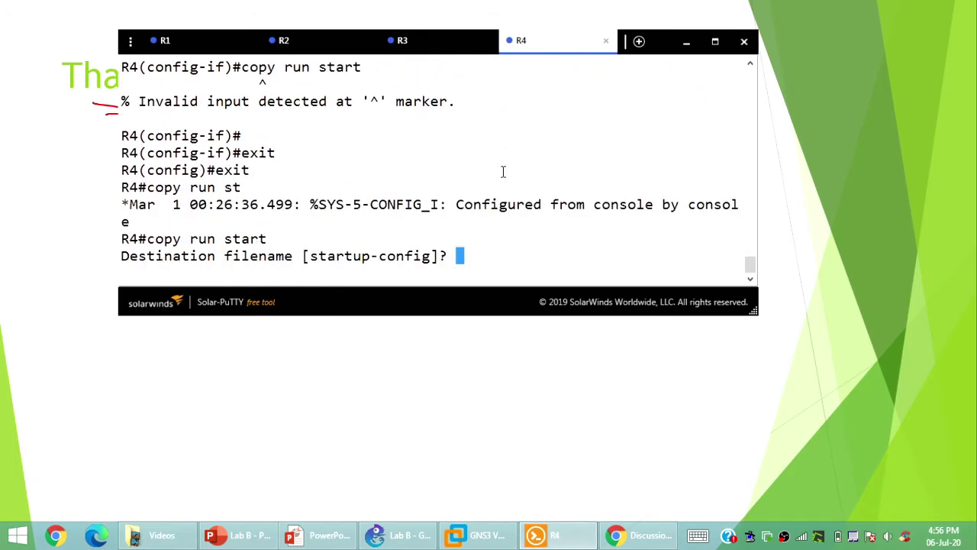
key("Return")
Return to the R1 console and maximize its window to review the pings and the save command.
left_click(206, 38)
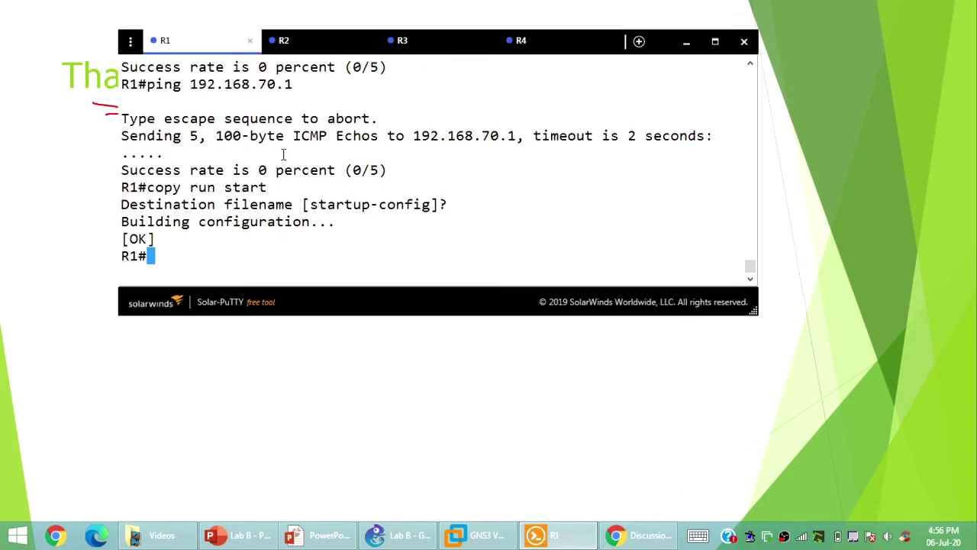
left_click(713, 41)
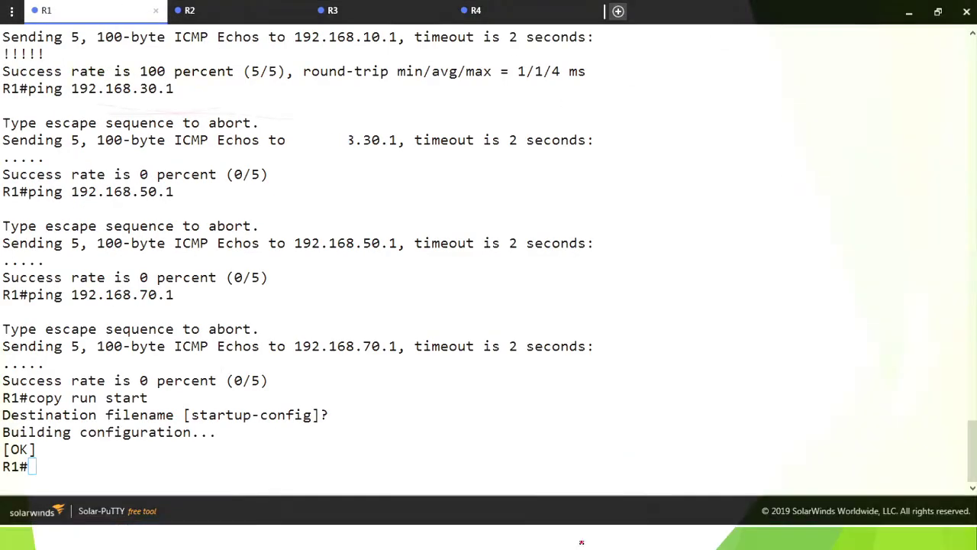